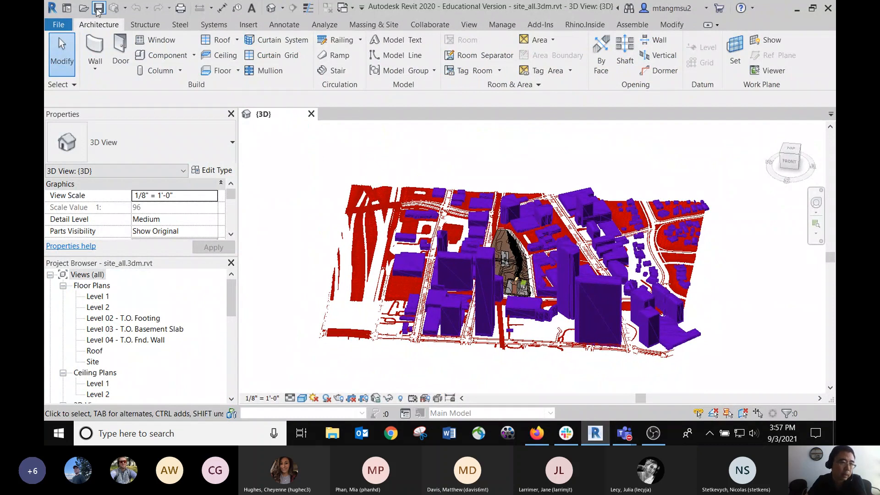
# Step: Examine the Structure, Steel, Systems, Insert, Annotate, Analyze, Massing & Site and Collaborate toolsets
pyautogui.click(146, 24)
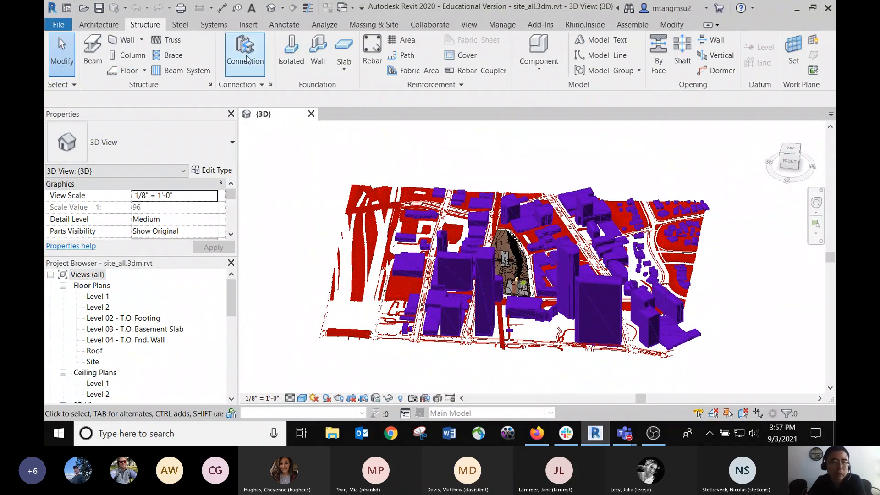
pyautogui.click(185, 26)
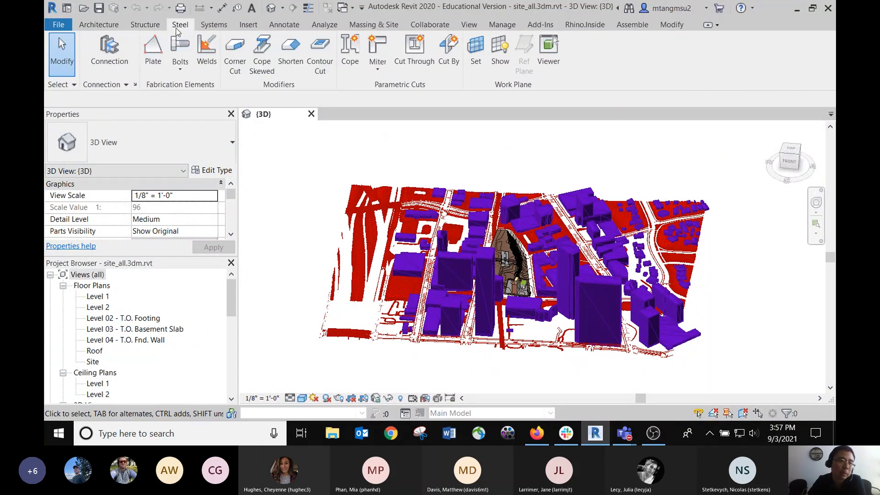
pyautogui.click(215, 26)
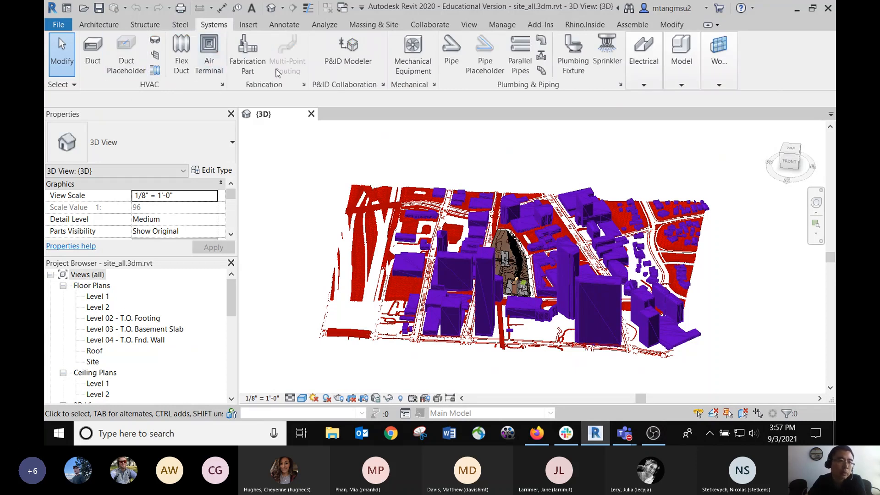
pyautogui.click(249, 25)
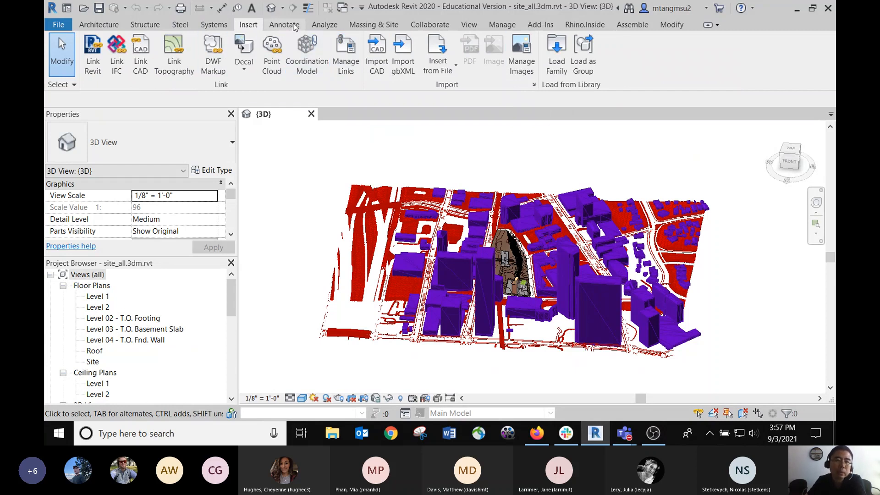
pyautogui.scroll(-1, 300, 46)
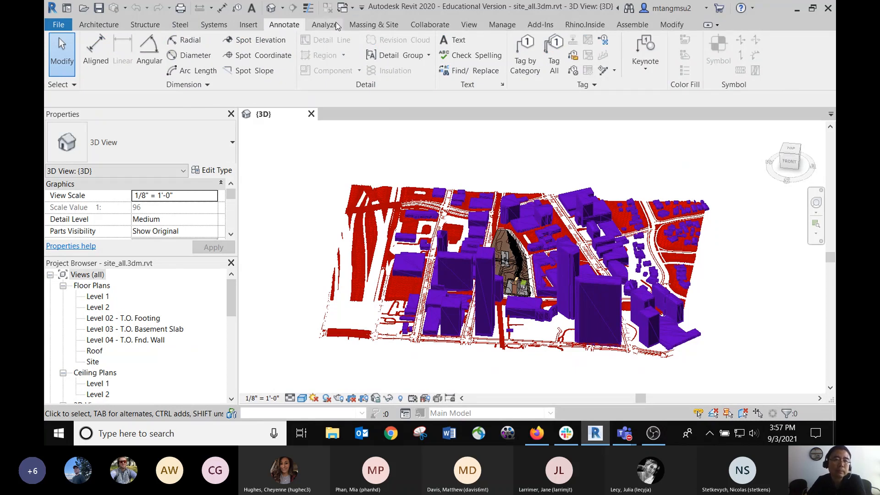
pyautogui.scroll(-1, 375, 88)
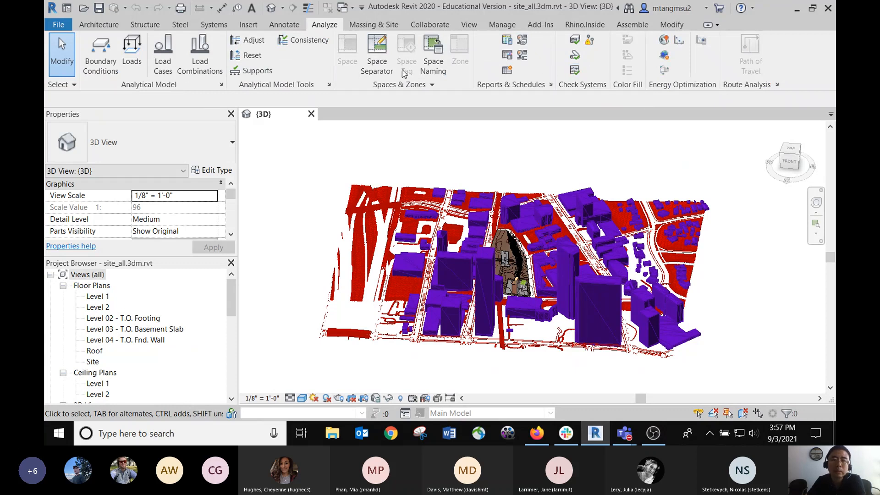
pyautogui.click(371, 25)
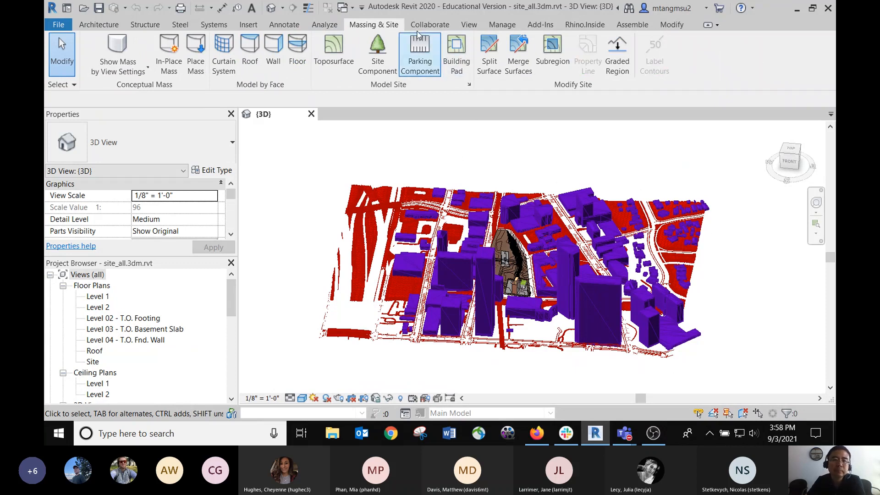
pyautogui.click(430, 24)
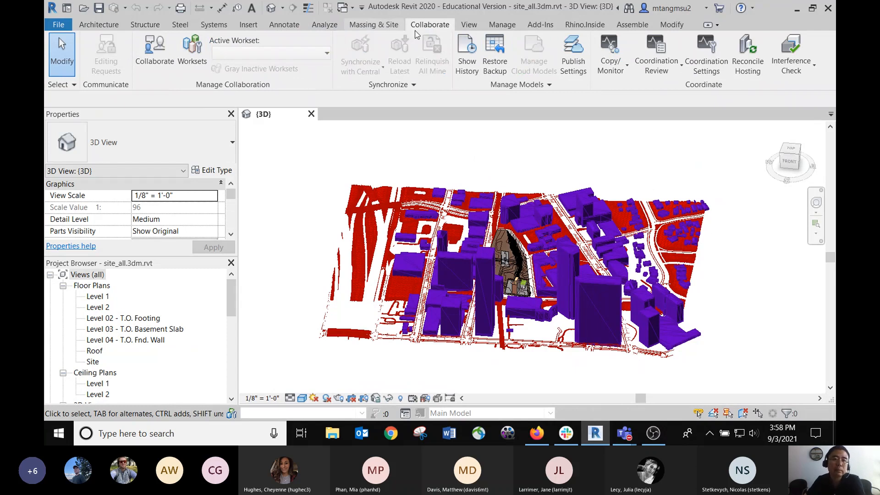
# Step: Examine the View tools including the plan view types, plus the Manage, Add-Ins, Rhino.Inside, Assemble and Modify toolsets
pyautogui.click(470, 25)
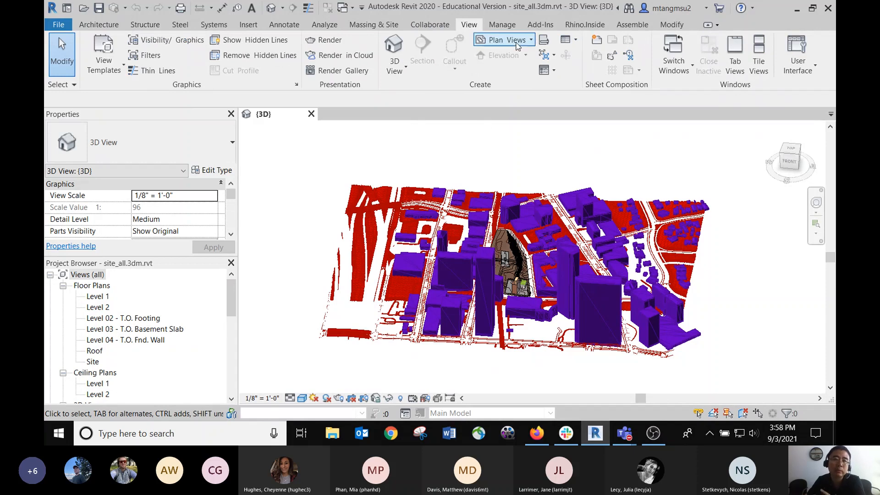
pyautogui.click(532, 42)
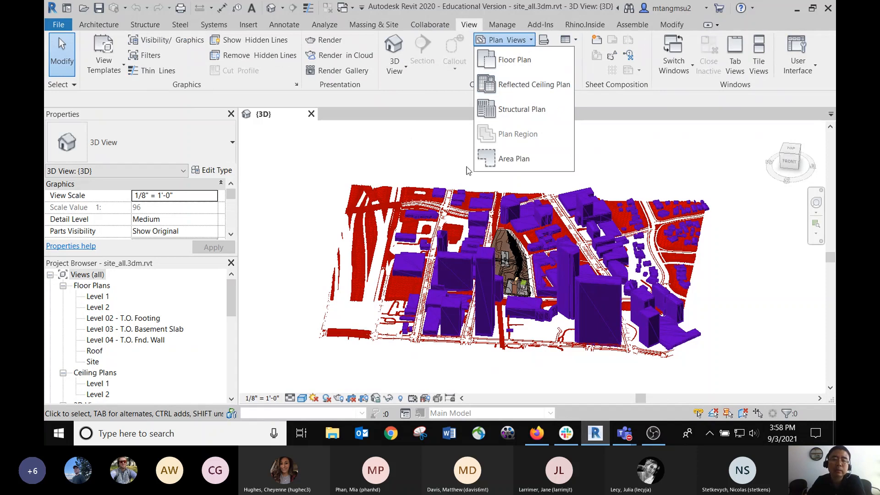
pyautogui.click(512, 26)
pyautogui.click(513, 26)
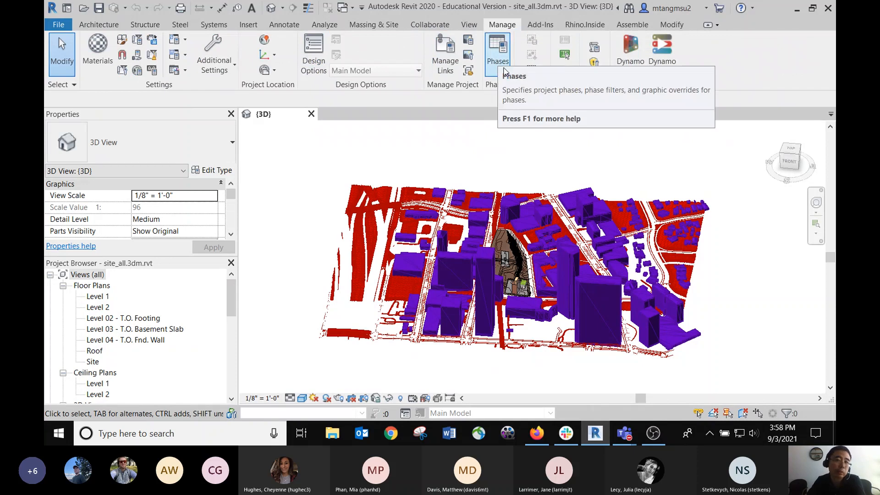
pyautogui.click(543, 25)
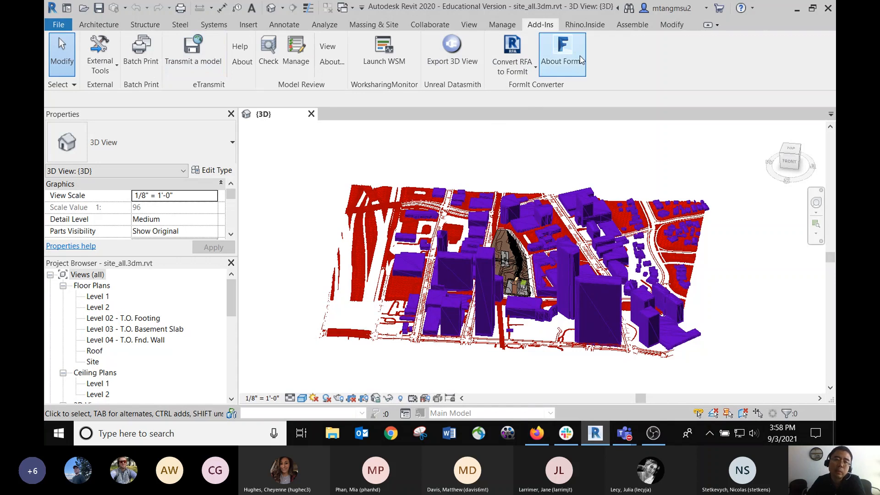
pyautogui.click(597, 26)
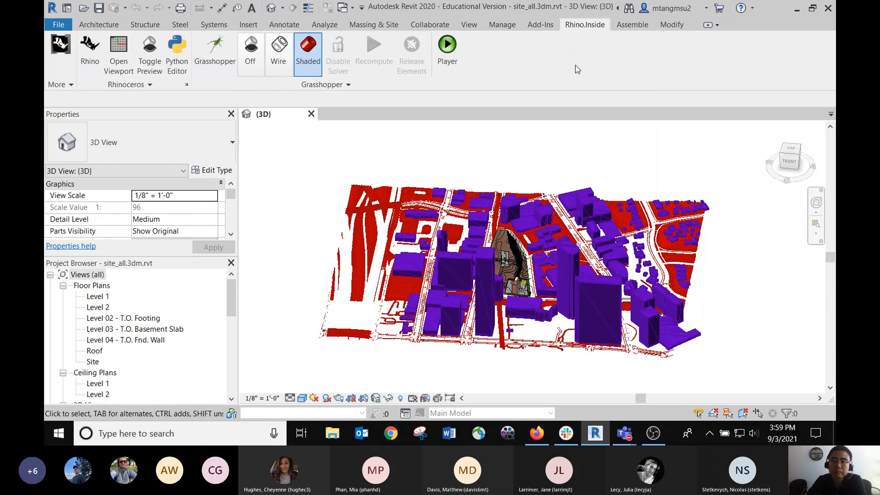
pyautogui.click(640, 26)
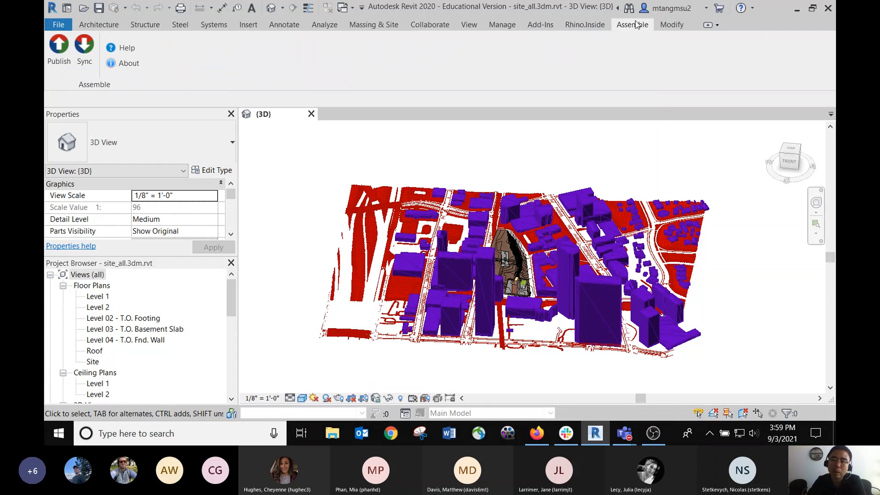
pyautogui.click(672, 26)
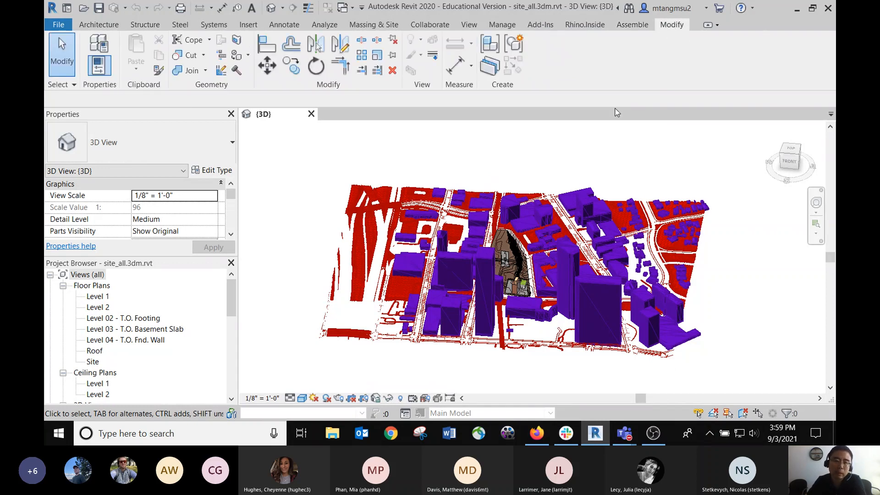
# Step: Open the mass containing the reddish tower and green-roofed block for in-place editing, and finish the mass without modifying it
pyautogui.scroll(8, 520, 263)
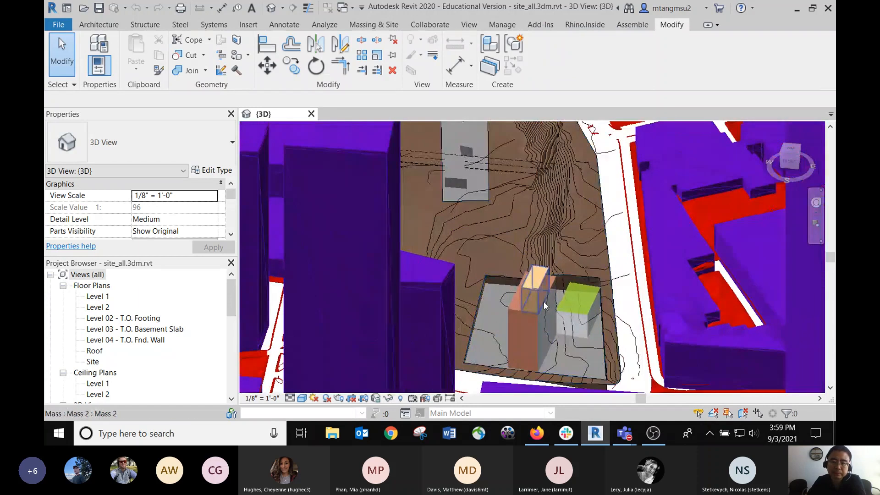
pyautogui.click(522, 311)
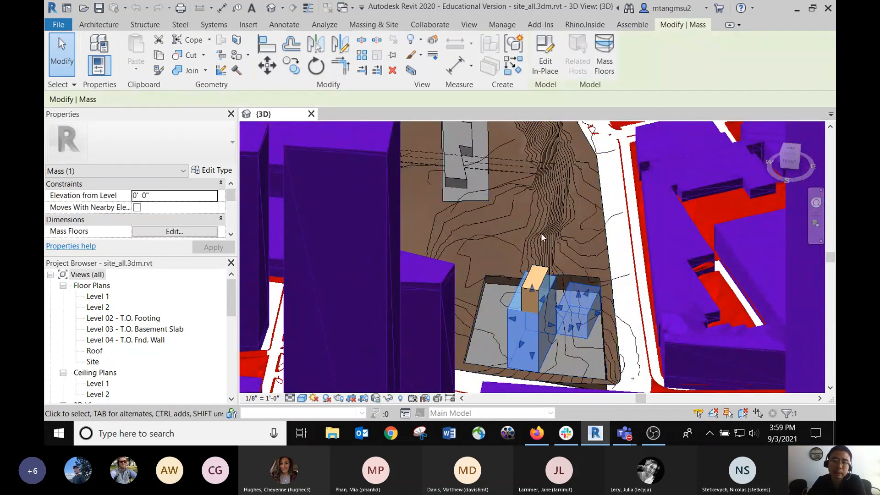
pyautogui.click(550, 56)
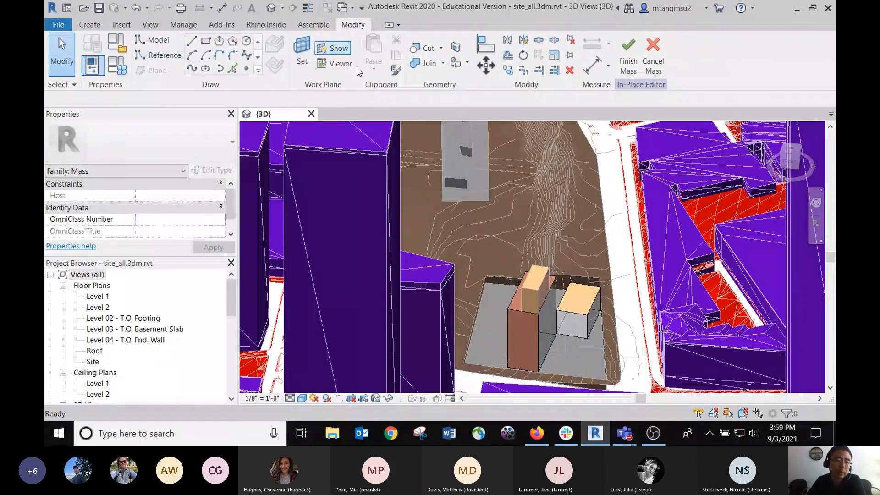
pyautogui.click(632, 69)
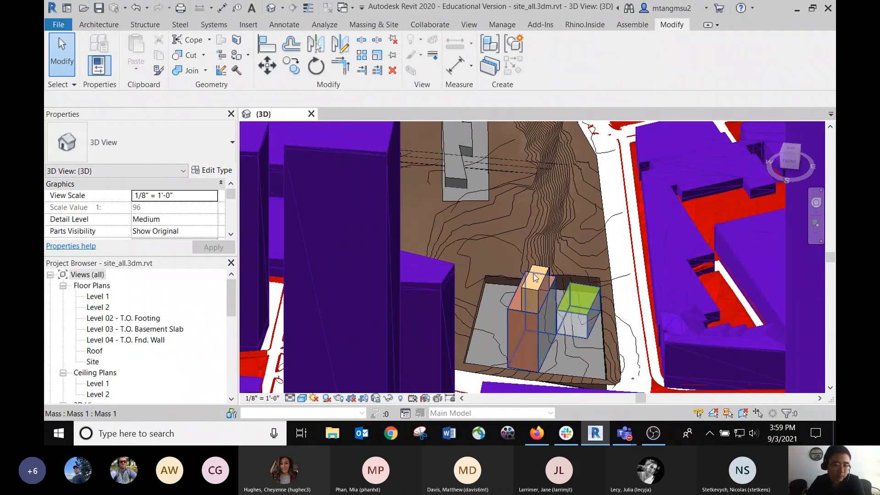
# Step: Delete both building masses on the sunken plot of the site topography, along with the building pad beneath them
pyautogui.scroll(2, 543, 318)
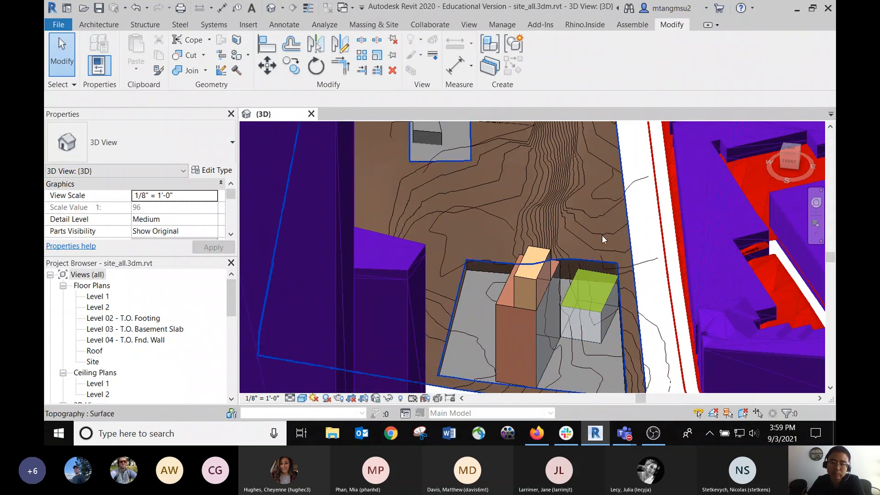
pyautogui.scroll(-2, 563, 247)
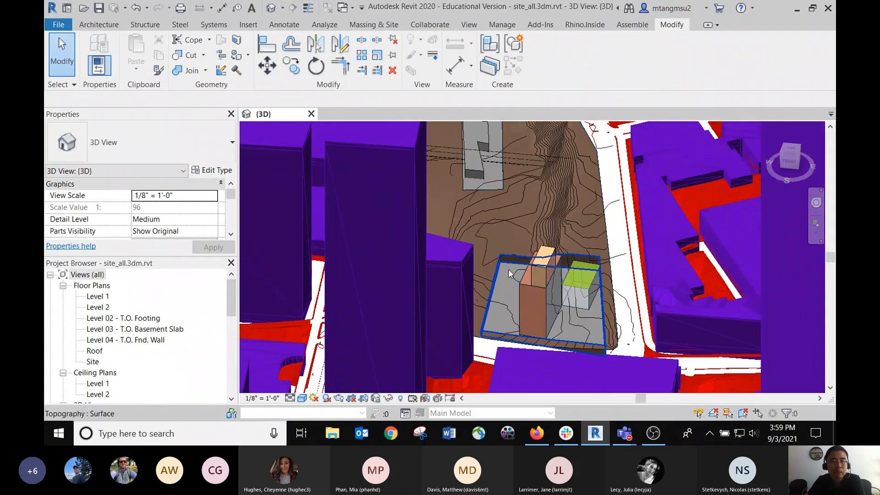
pyautogui.scroll(-1, 507, 270)
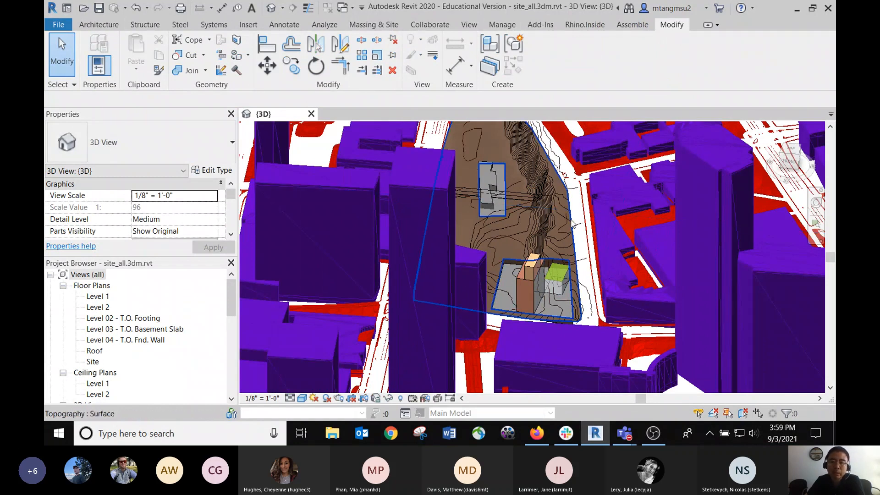
pyautogui.scroll(3, 552, 250)
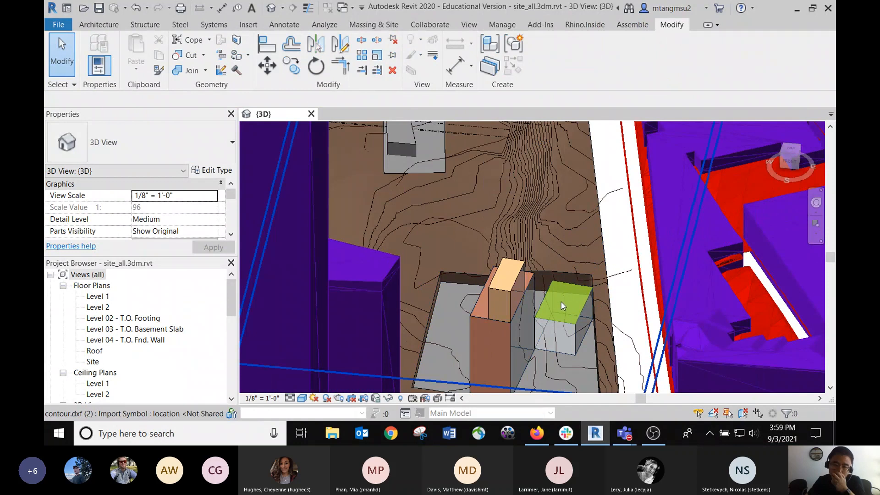
pyautogui.click(554, 322)
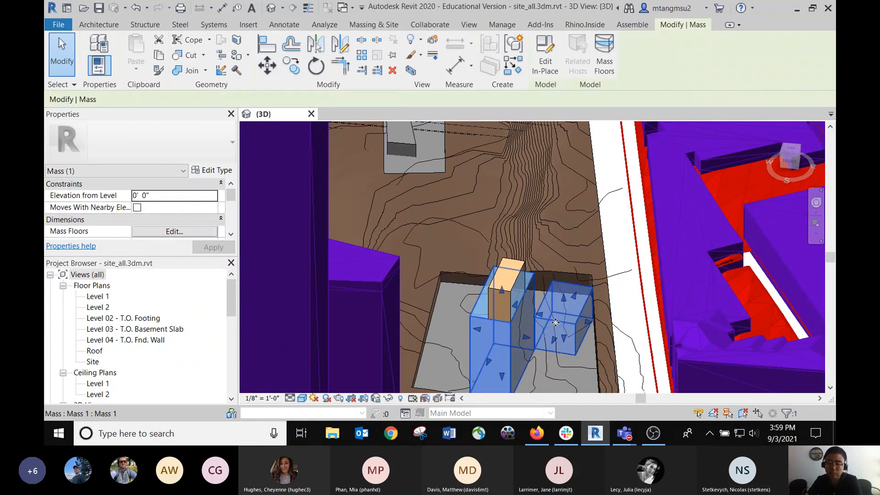
pyautogui.press('Delete')
pyautogui.click(568, 271)
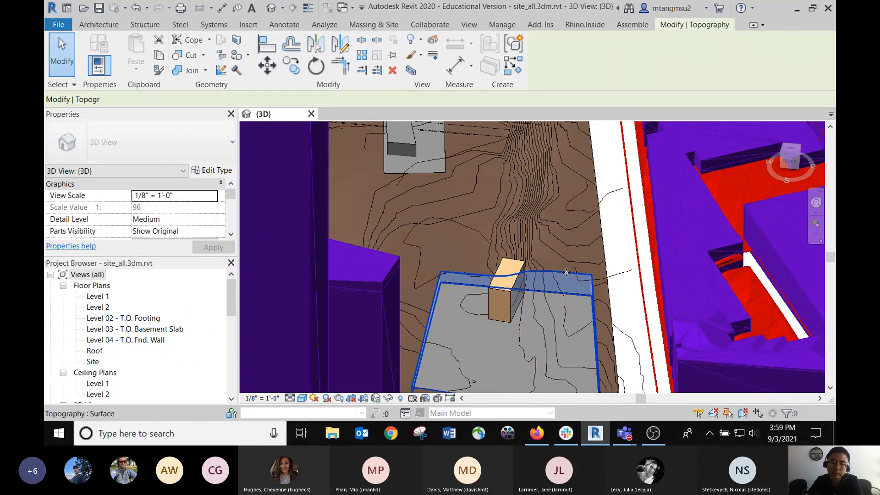
pyautogui.click(510, 298)
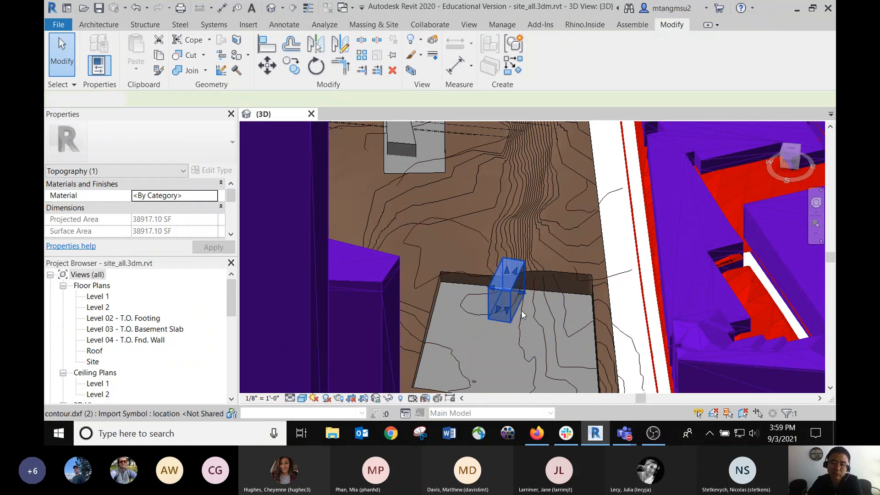
pyautogui.press('Delete')
pyautogui.click(534, 291)
pyautogui.press('Delete')
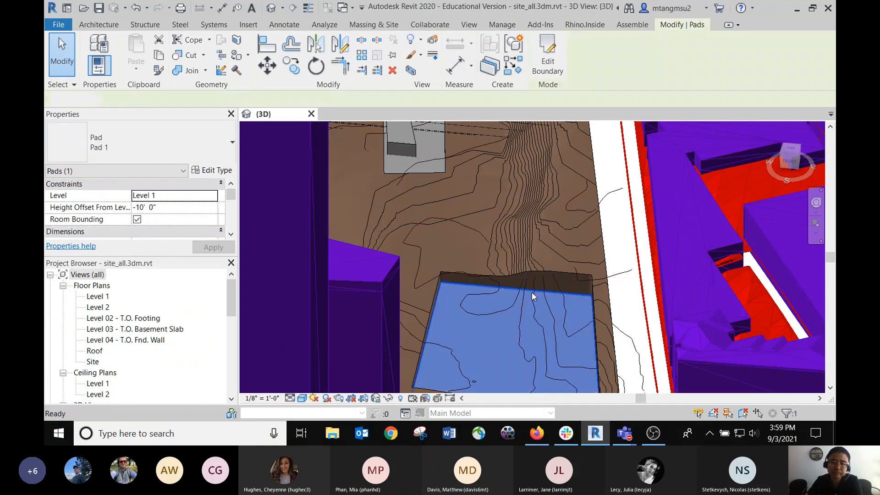
# Step: Try temporarily isolating the category of the purple context buildings imported from ground_hole.dxf, and undo the isolation
pyautogui.moveTo(523, 273); pyautogui.dragTo(507, 206, button='middle')
pyautogui.scroll(-3, 492, 207)
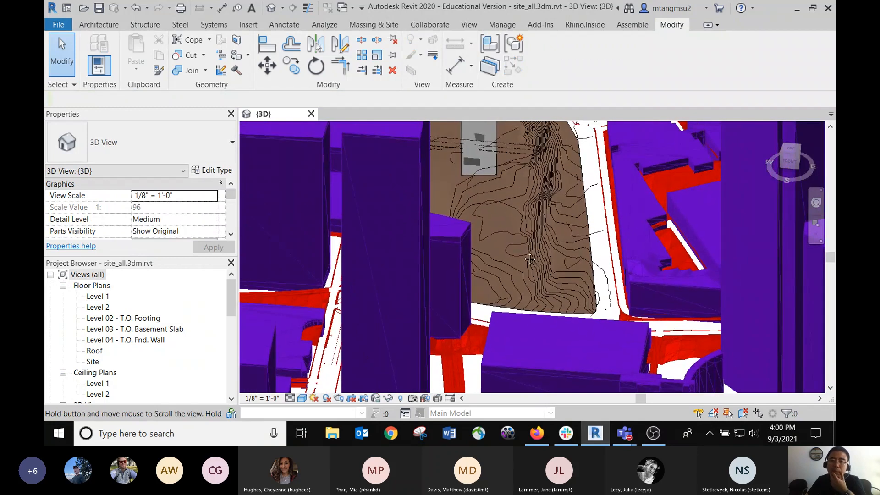
pyautogui.click(344, 182)
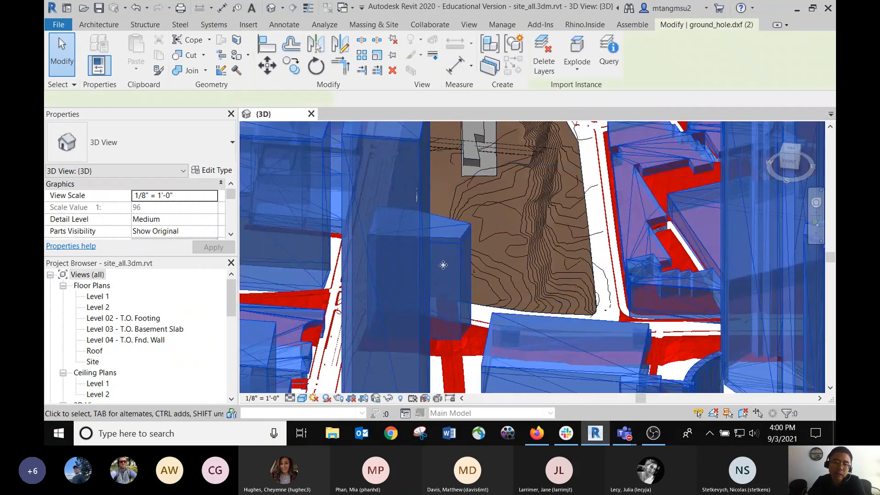
pyautogui.click(599, 209)
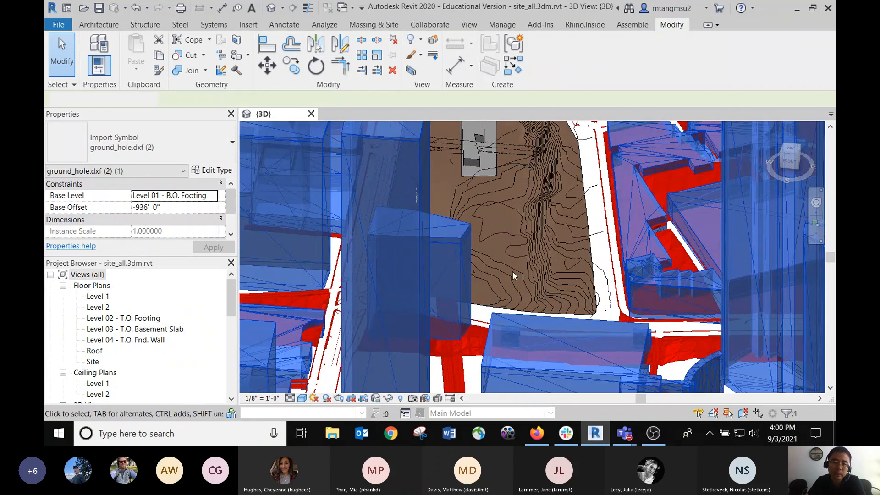
pyautogui.press('Escape')
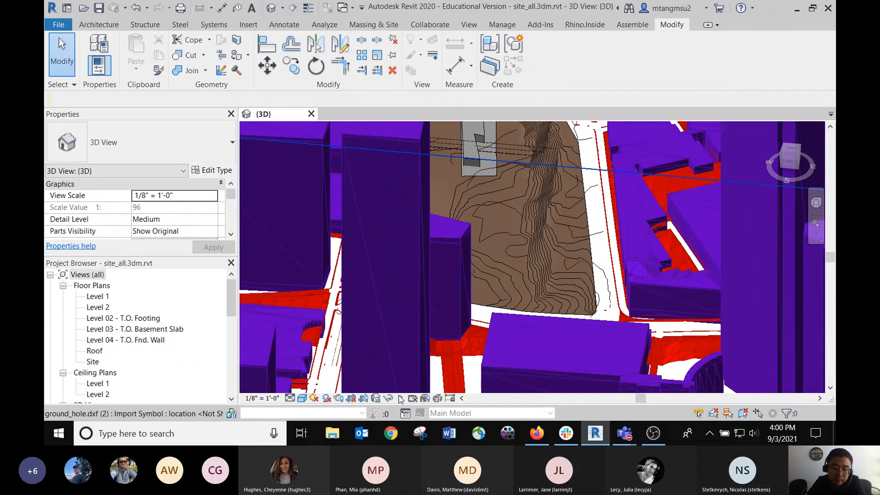
pyautogui.click(418, 268)
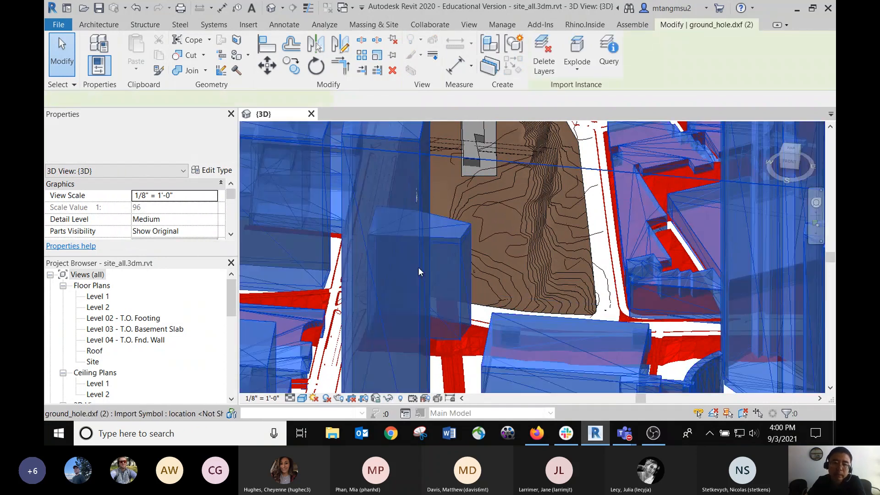
pyautogui.click(387, 398)
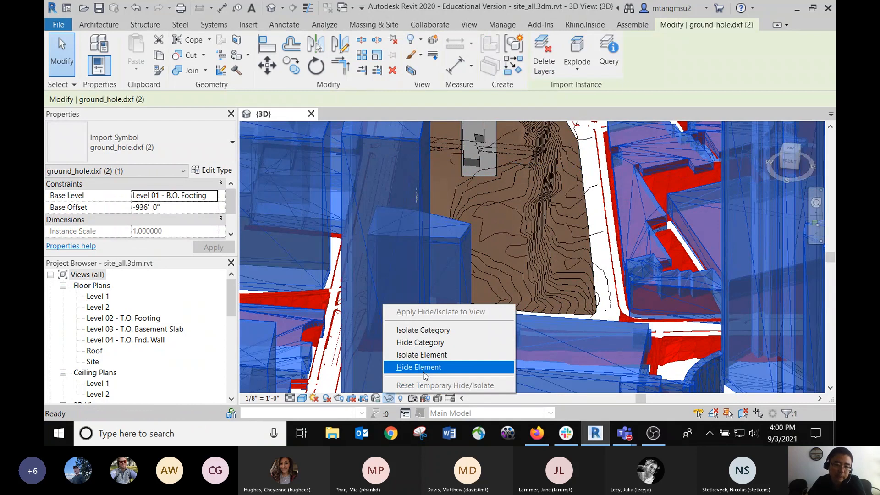
pyautogui.click(431, 330)
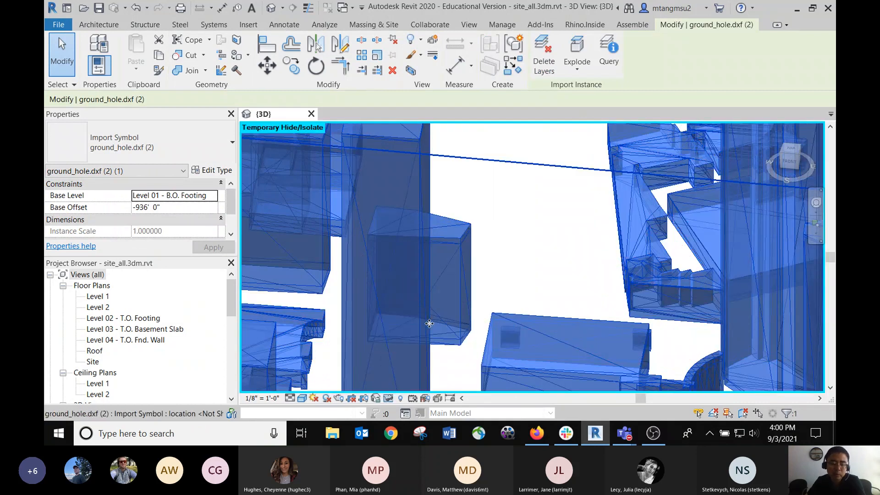
pyautogui.click(143, 8)
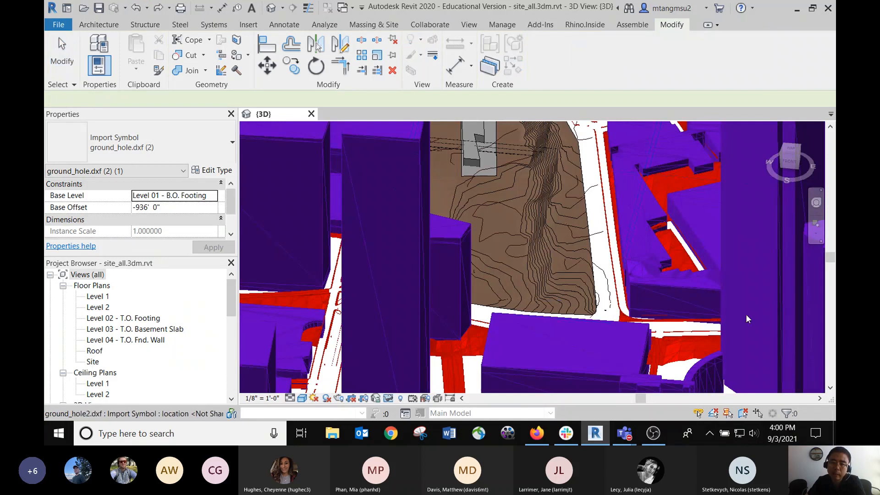
# Step: Temporarily hide the category of the purple context buildings imported from ground_hole.dxf
pyautogui.click(780, 293)
pyautogui.scroll(-3, 775, 296)
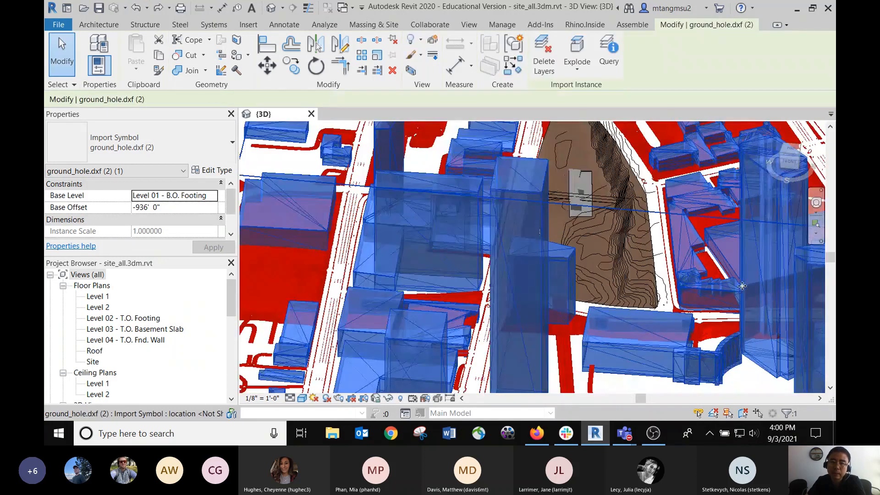
pyautogui.scroll(-3, 743, 286)
pyautogui.click(389, 399)
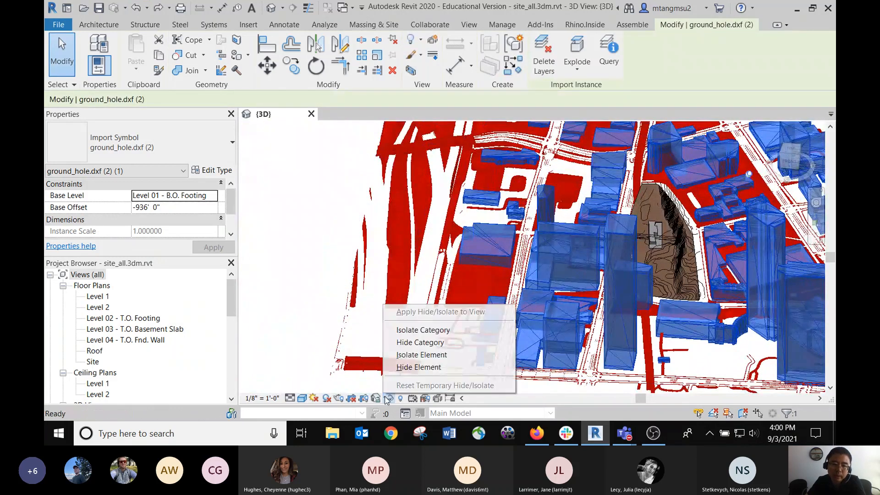
pyautogui.click(443, 342)
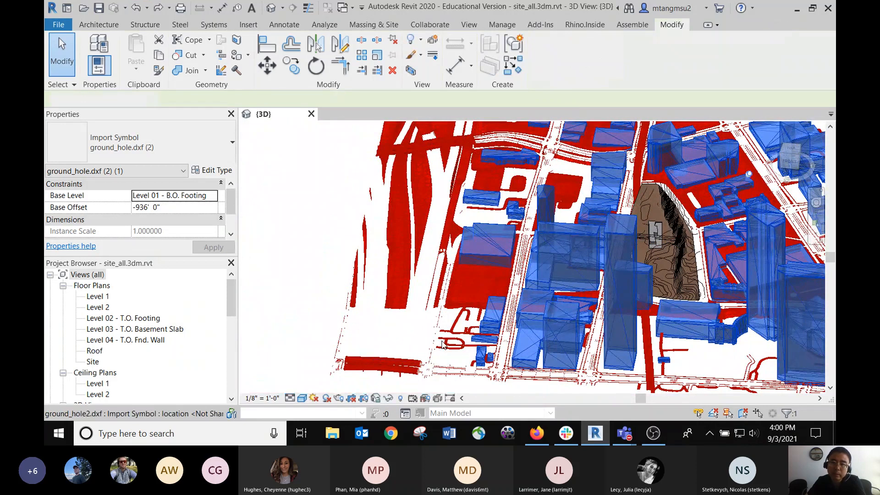
# Step: Temporarily hide the category of the red ground and street import ground_hole2.dxf
pyautogui.click(409, 231)
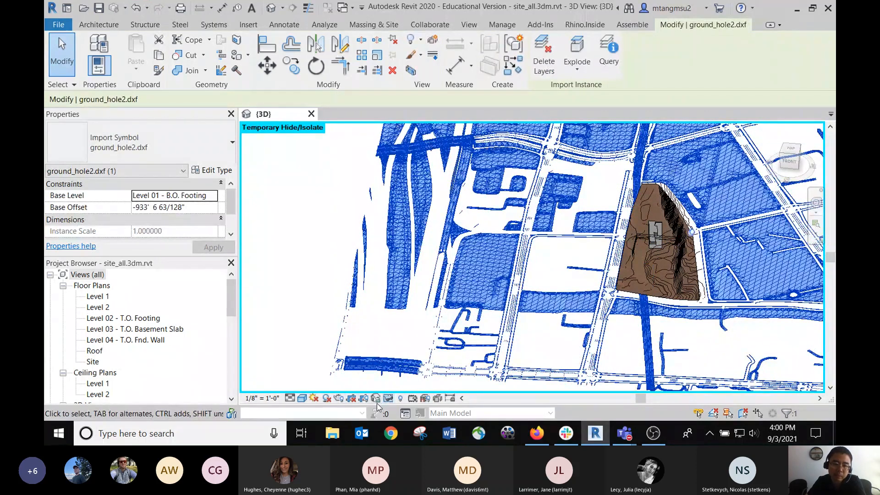
pyautogui.click(388, 398)
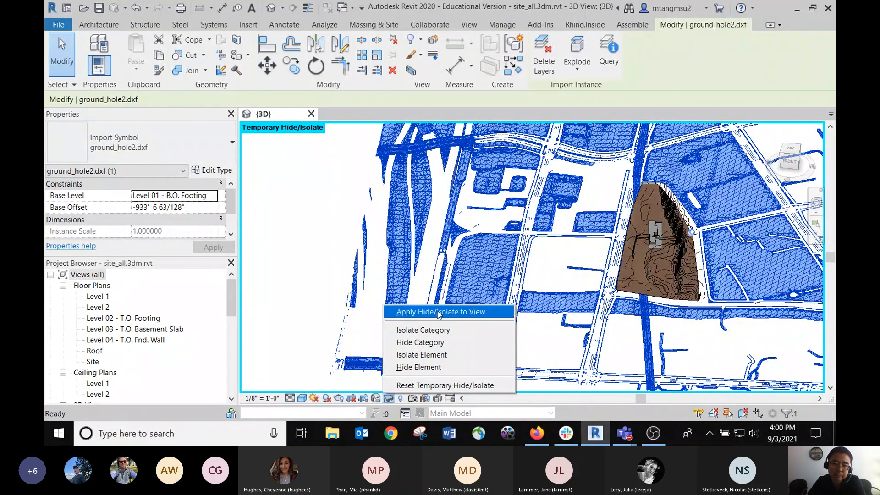
pyautogui.click(438, 345)
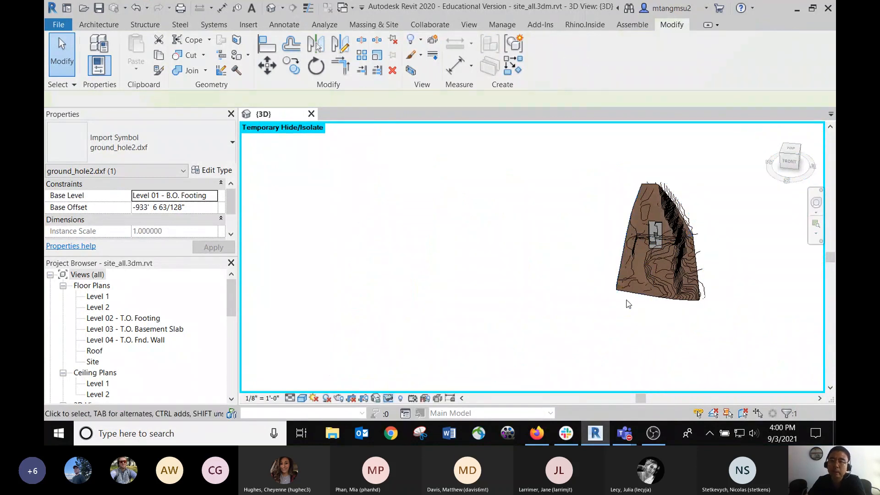
# Step: Temporarily hide the category of the contour.dxf import whose lines overhang the edges of the site topography
pyautogui.moveTo(395, 213); pyautogui.dragTo(300, 193, button='middle')
pyautogui.scroll(4, 541, 227)
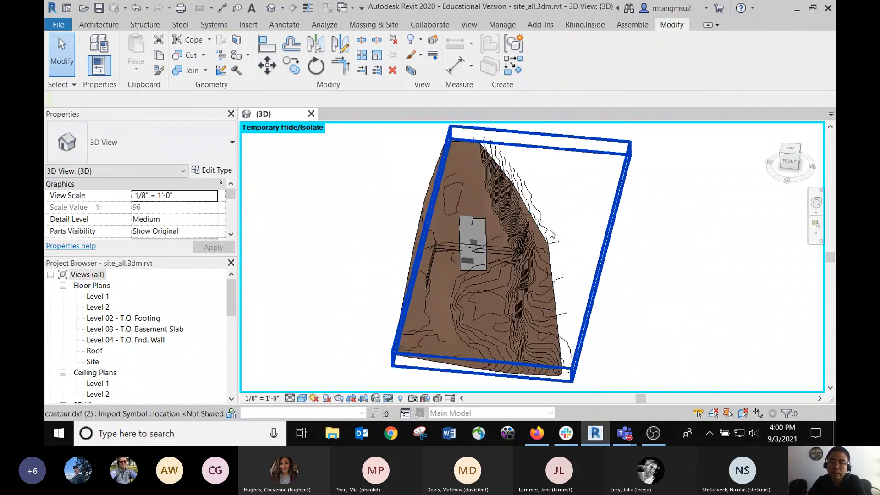
pyautogui.click(552, 239)
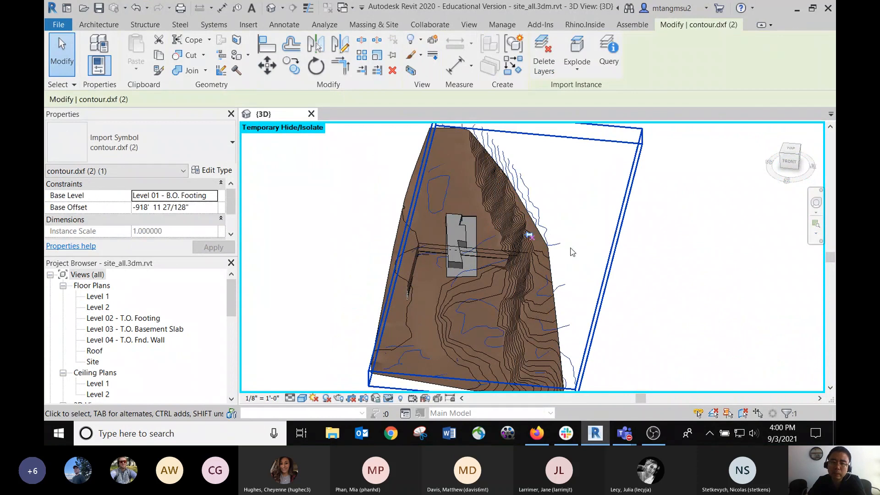
pyautogui.click(389, 399)
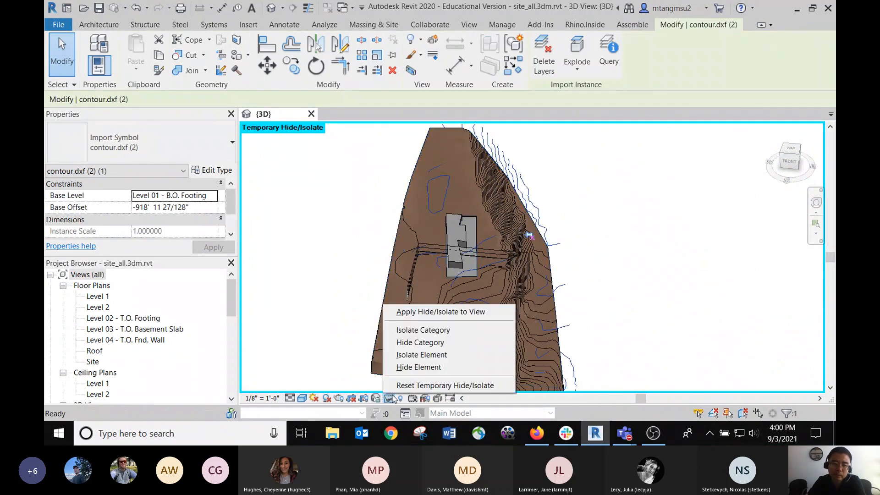
pyautogui.click(431, 344)
pyautogui.scroll(2, 488, 274)
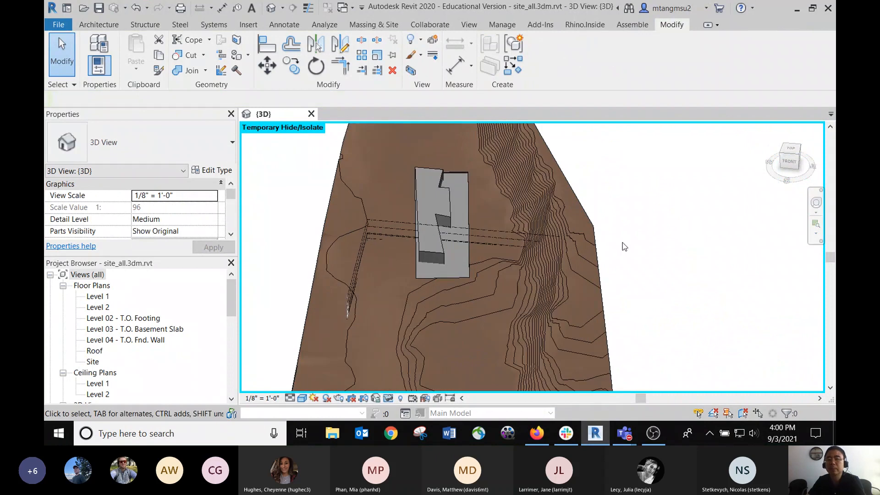
pyautogui.scroll(1, 502, 267)
pyautogui.keyDown('shift'); pyautogui.moveTo(502, 266); pyautogui.dragTo(546, 236, button='middle'); pyautogui.keyUp('shift')
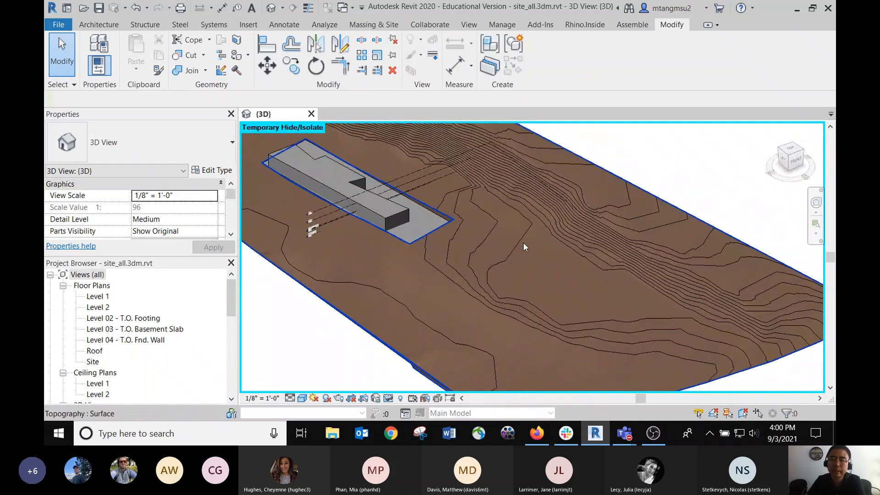
pyautogui.moveTo(607, 273); pyautogui.dragTo(508, 195, button='middle')
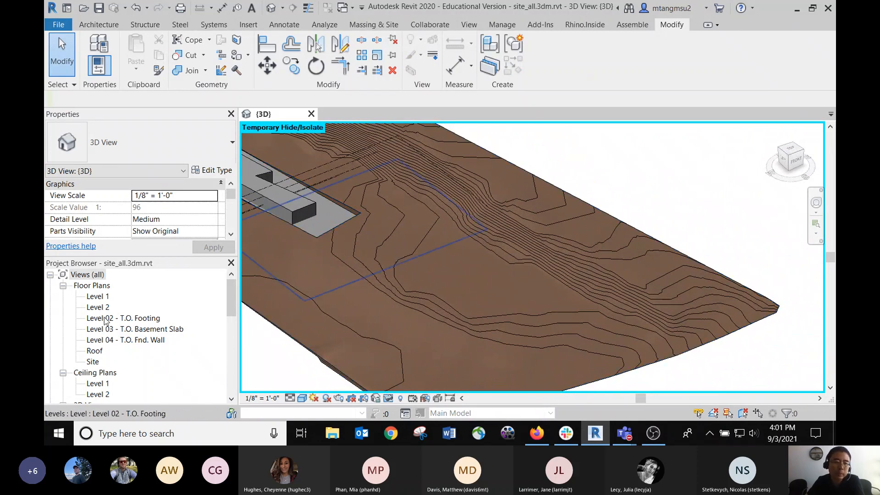
# Step: Open the Level 1 floor plan and examine the site area at the end away from the existing pad
pyautogui.click(96, 297)
pyautogui.doubleClick(97, 297)
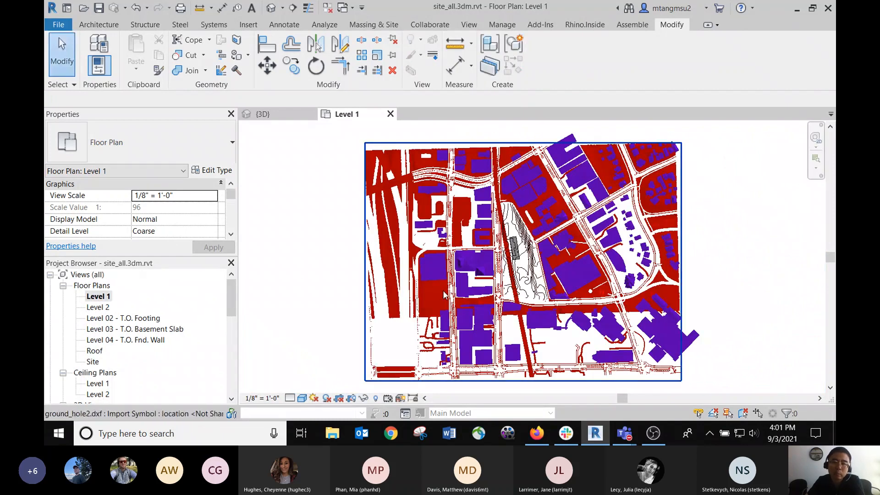
pyautogui.scroll(5, 567, 289)
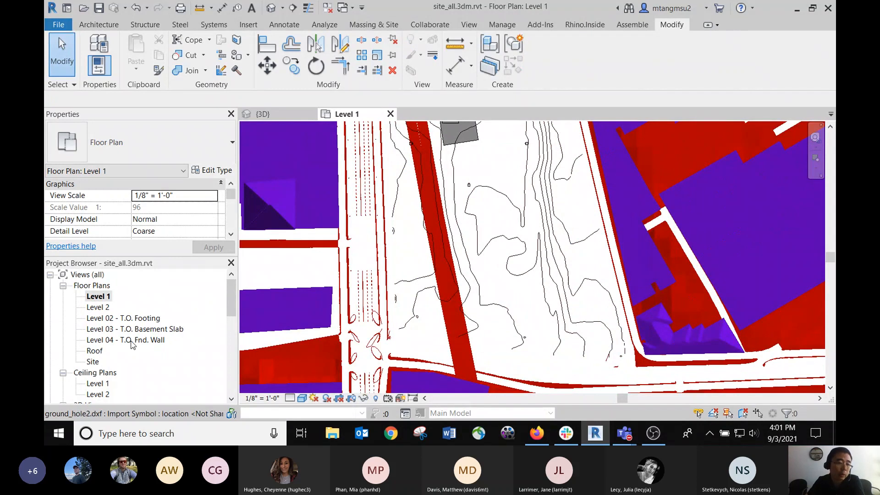
# Step: Open the Site floor plan, focused on the southern end of the topography
pyautogui.doubleClick(94, 362)
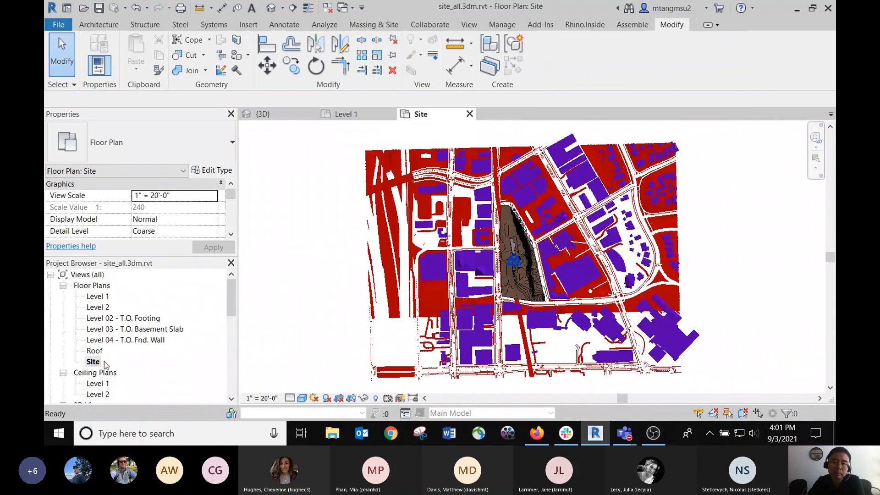
pyautogui.scroll(6, 532, 279)
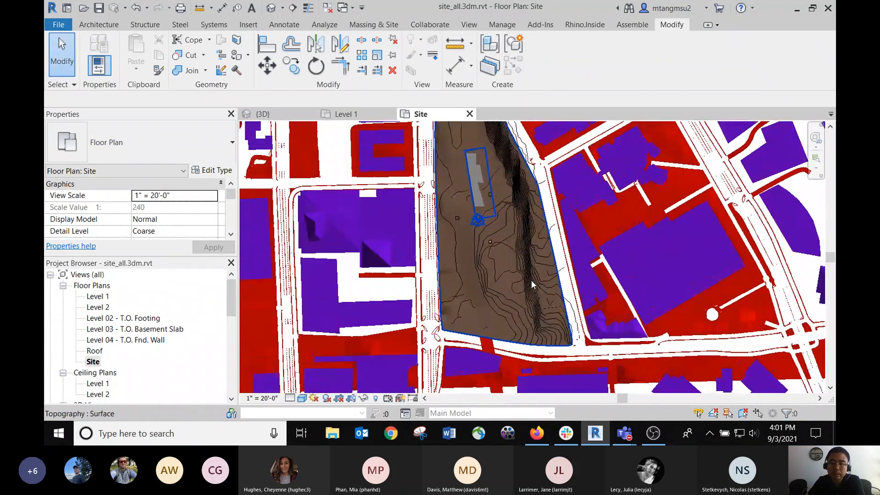
pyautogui.scroll(2, 541, 289)
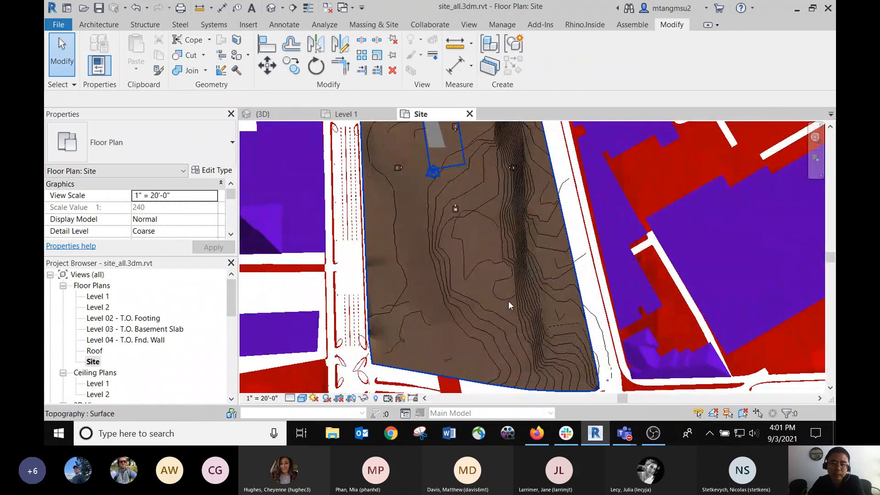
pyautogui.moveTo(508, 300); pyautogui.dragTo(508, 220, button='middle')
pyautogui.scroll(2, 546, 217)
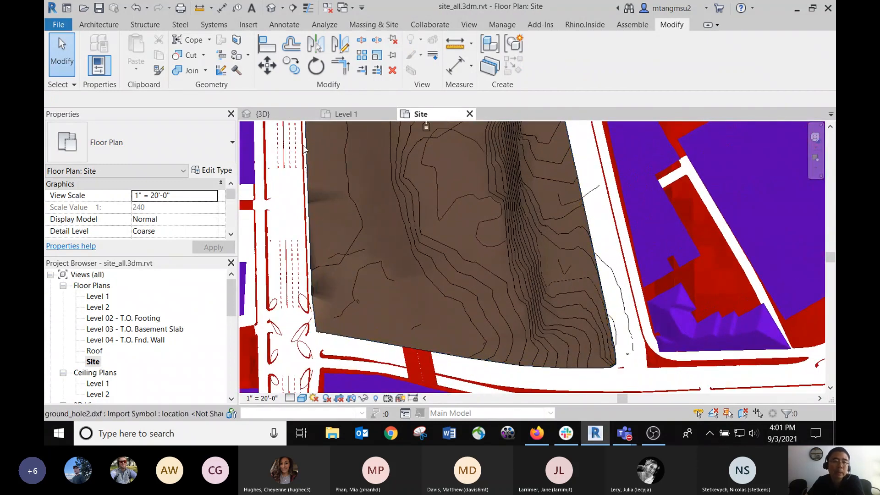
# Step: Create a building pad from a closed four-sided line boundary at the topography's southeast corner, about 212' along the east and 172' along the south
pyautogui.click(373, 25)
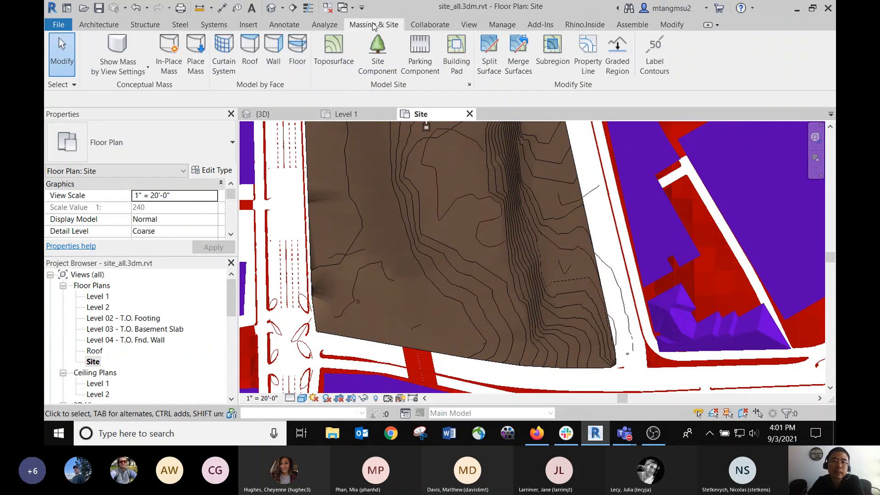
pyautogui.click(455, 50)
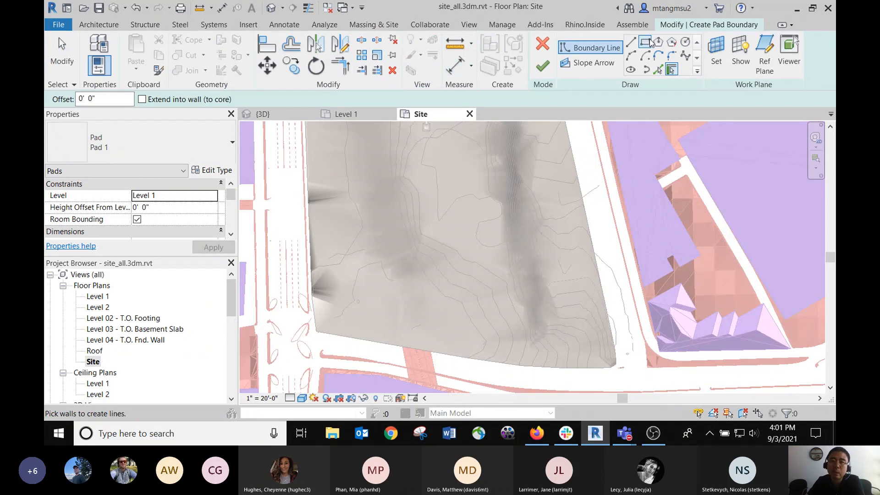
pyautogui.click(631, 41)
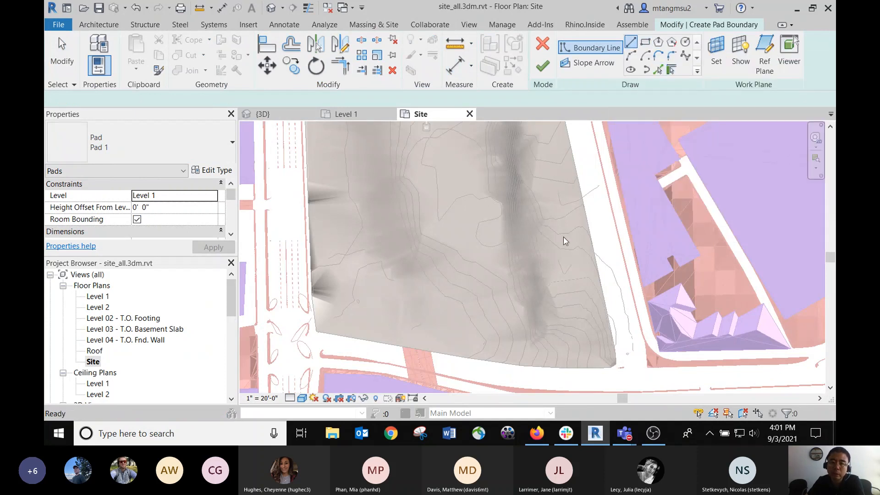
pyautogui.click(570, 195)
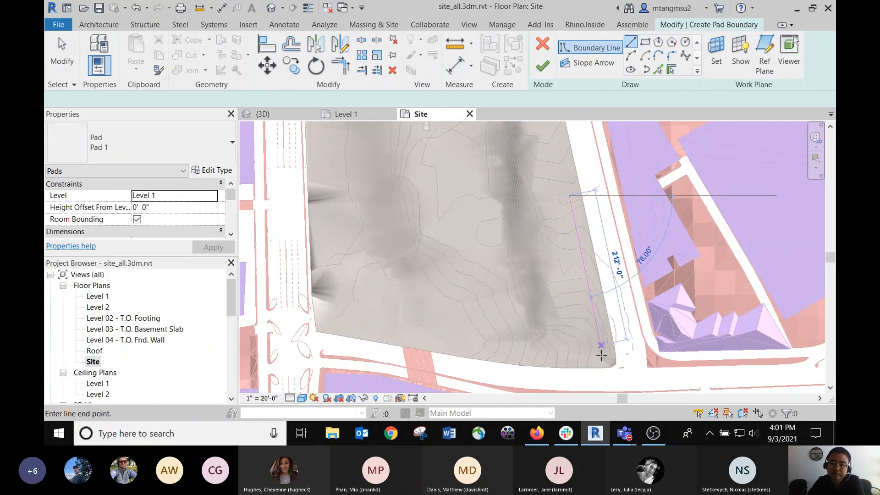
pyautogui.click(607, 361)
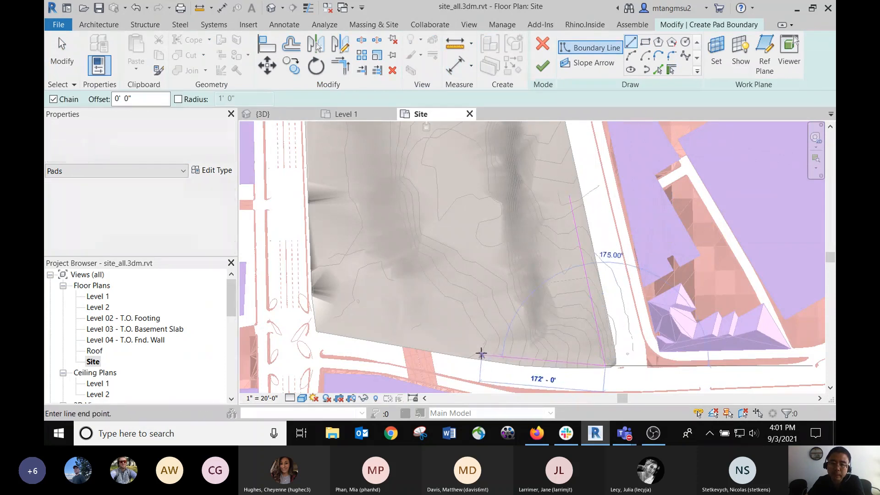
pyautogui.click(481, 353)
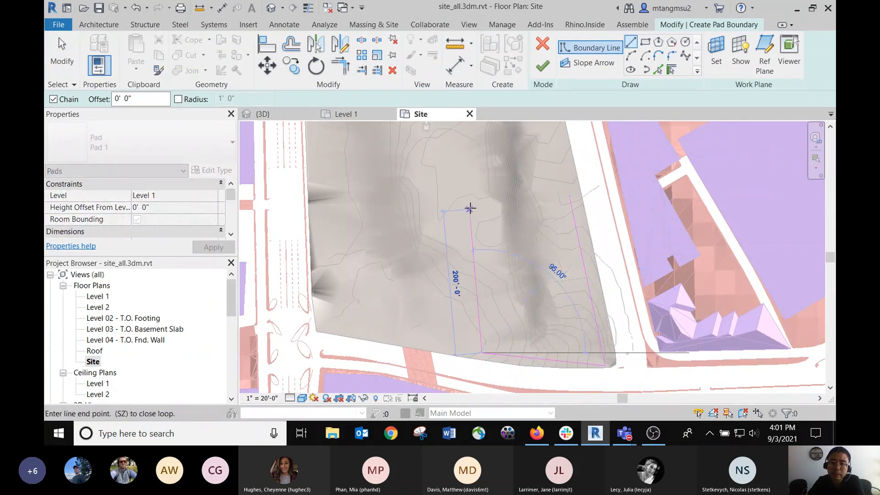
pyautogui.click(469, 200)
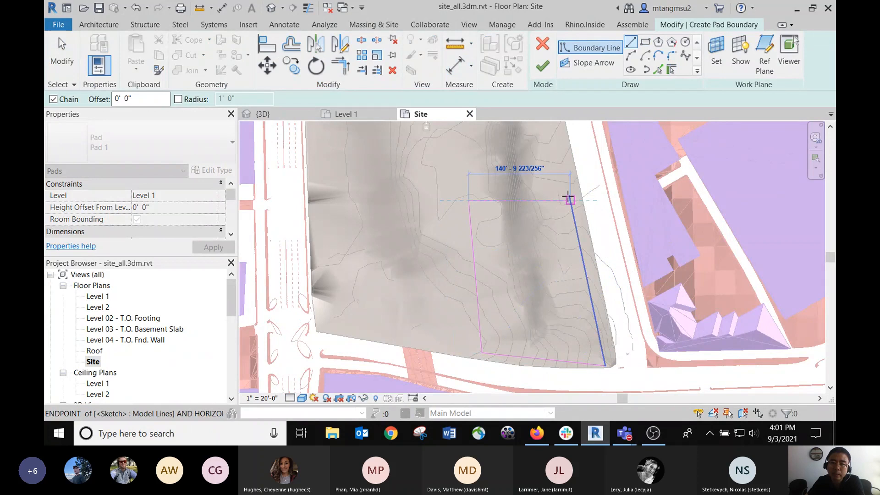
pyautogui.scroll(2, 568, 194)
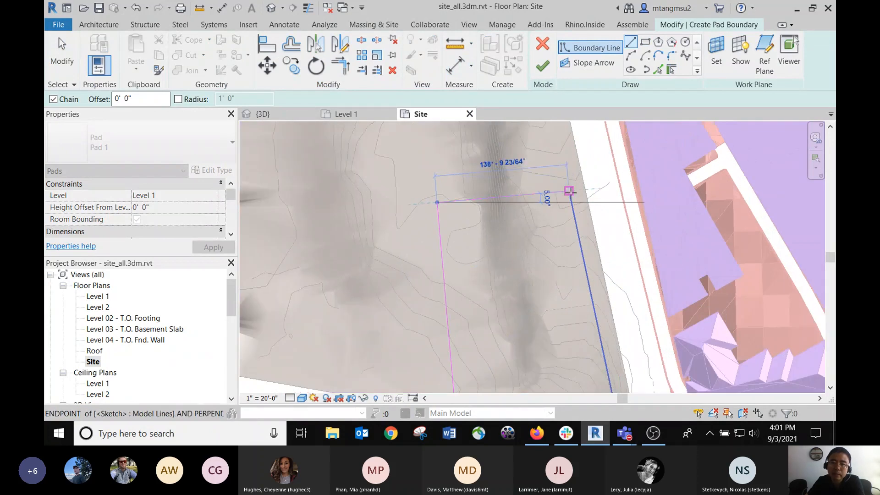
pyautogui.click(569, 192)
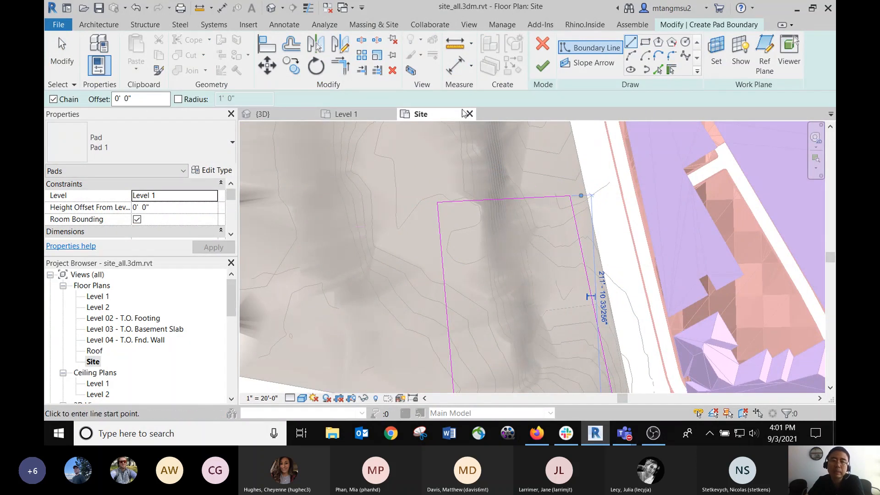
pyautogui.click(542, 66)
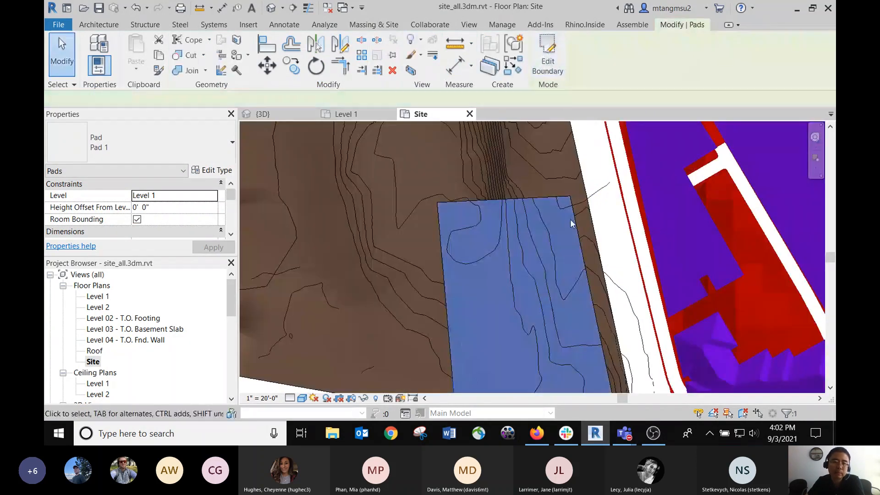
# Step: Return to the 3D view and set the new southeast pad's height offset from Level 1 to -10'
pyautogui.scroll(-2, 557, 258)
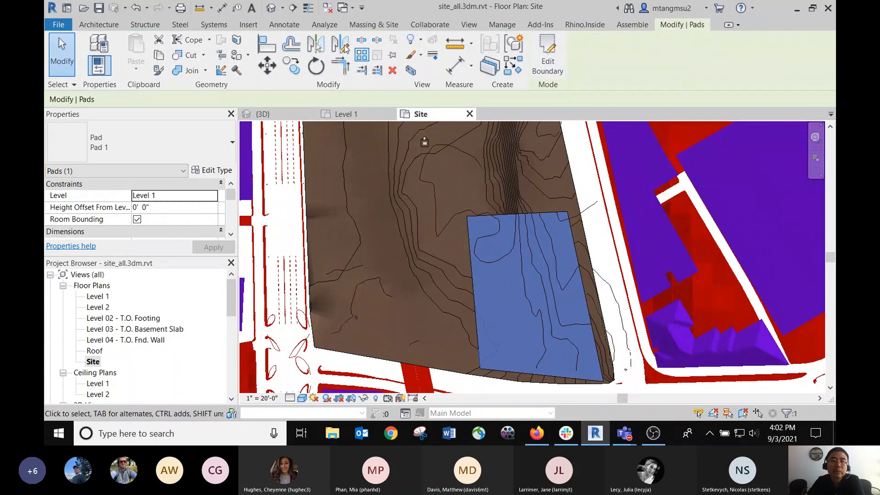
pyautogui.click(270, 8)
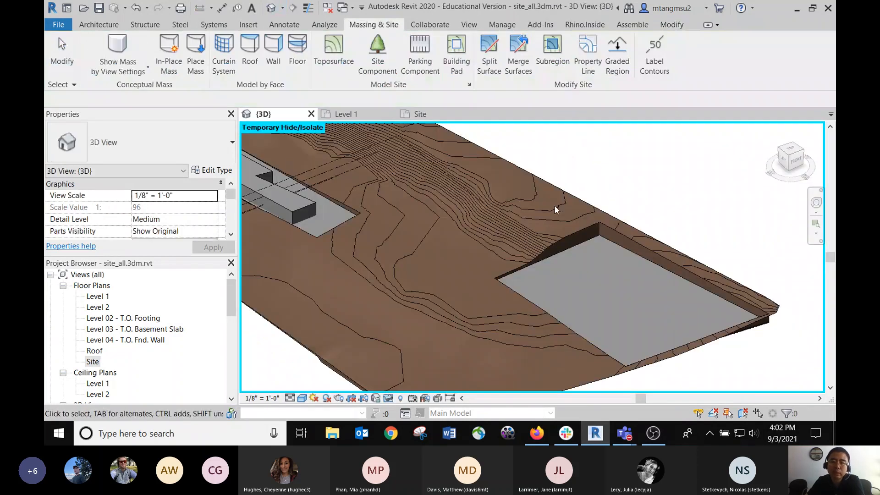
pyautogui.moveTo(556, 209); pyautogui.dragTo(496, 225, button='middle')
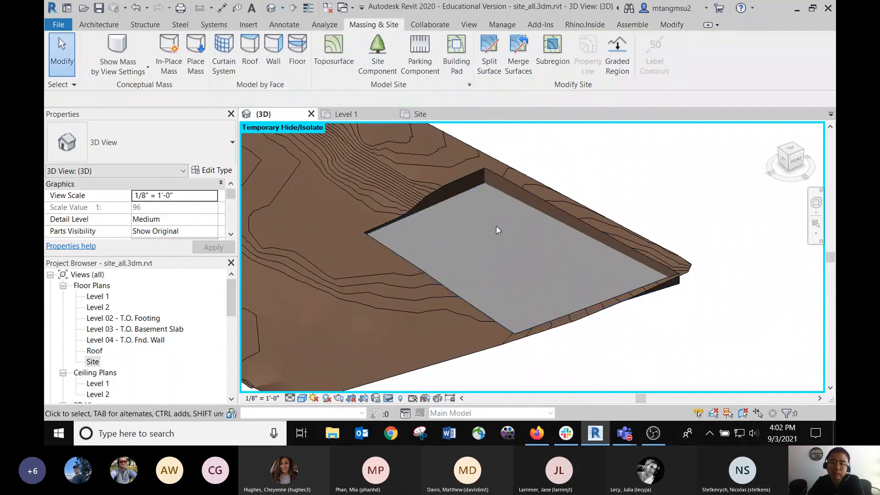
pyautogui.click(534, 209)
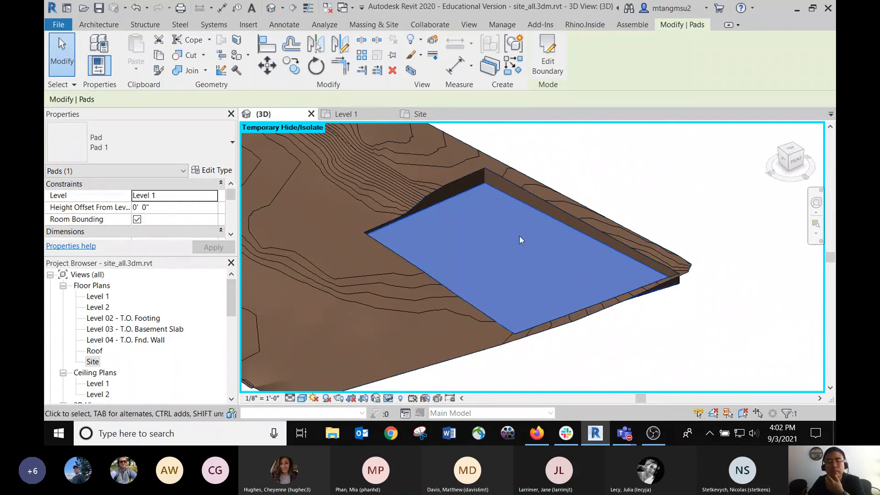
pyautogui.click(161, 209)
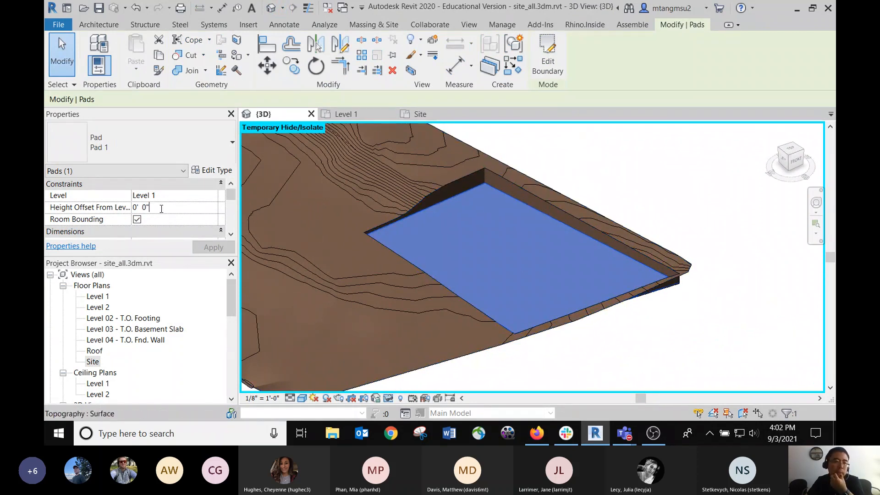
pyautogui.doubleClick(169, 209)
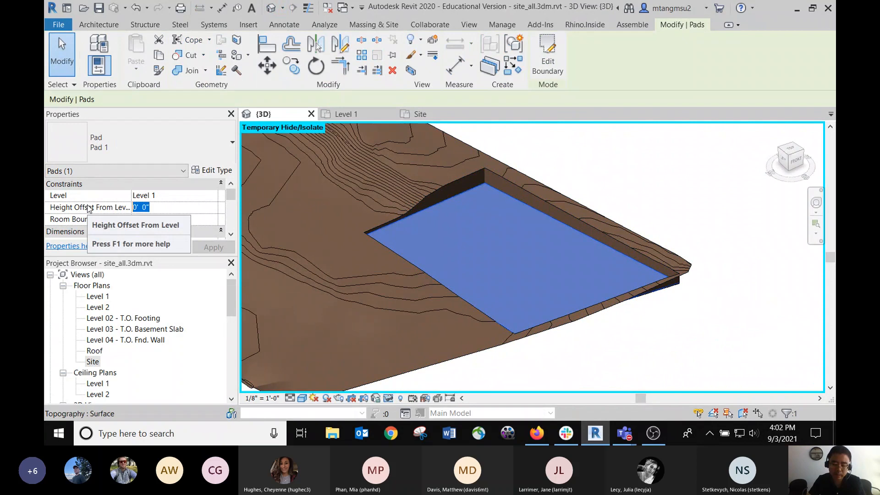
pyautogui.write('-1')
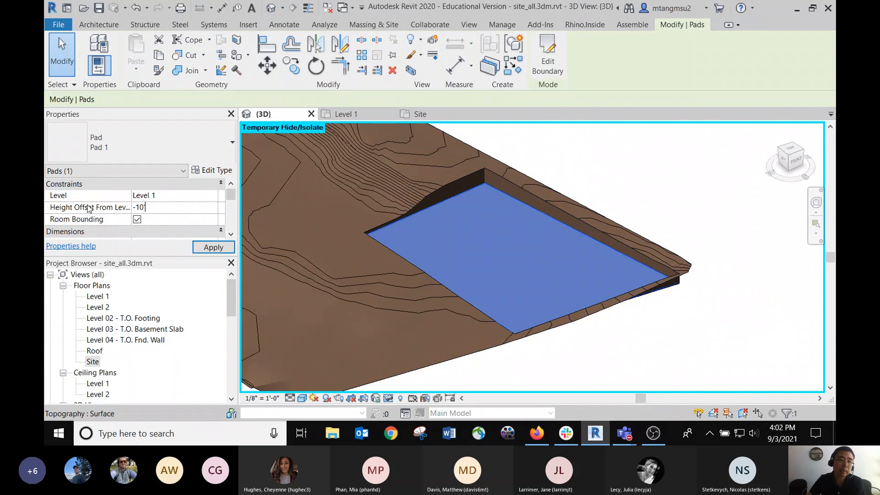
pyautogui.write('0')
pyautogui.press('Return')
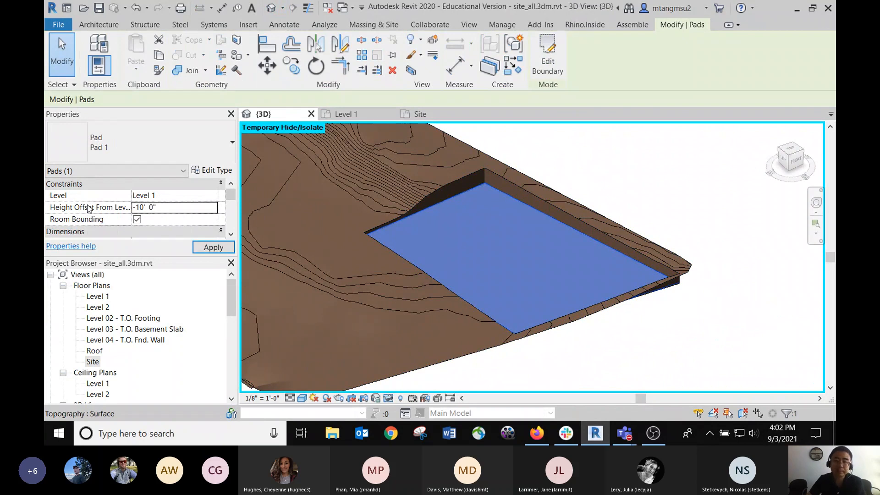
pyautogui.click(228, 247)
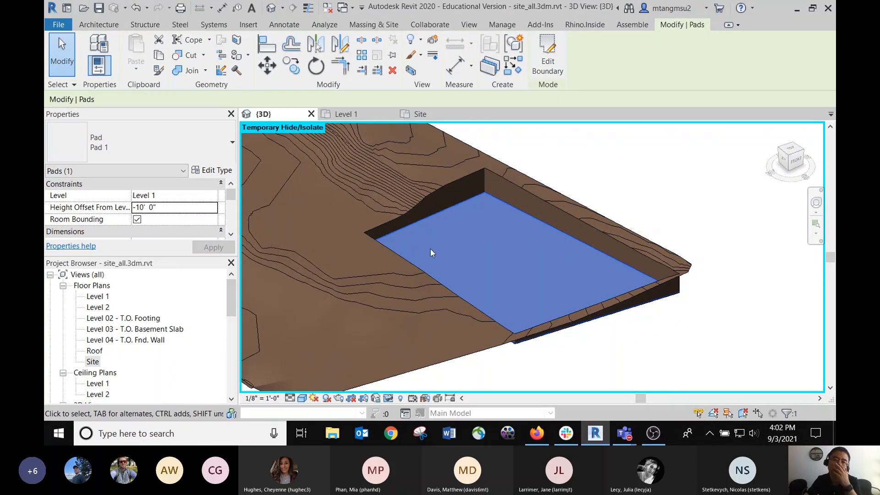
# Step: Lower the selected building pad to a height offset of -30' from Level 1
pyautogui.click(174, 210)
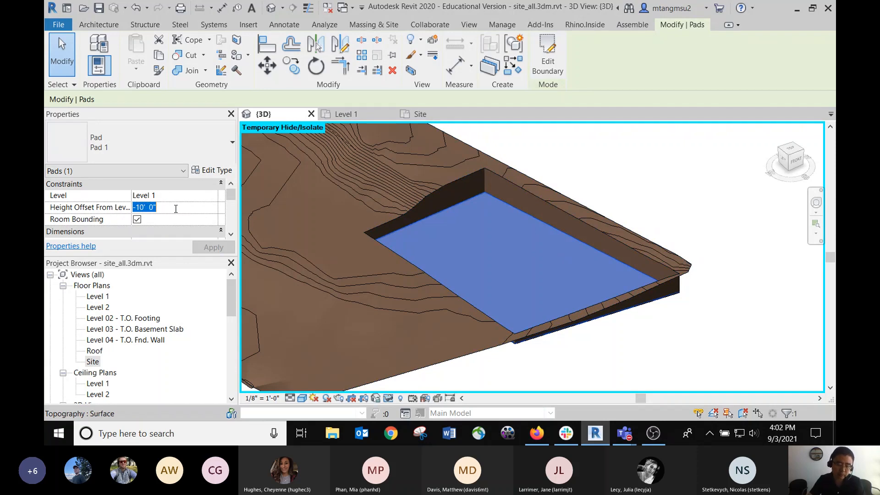
pyautogui.write('-30')
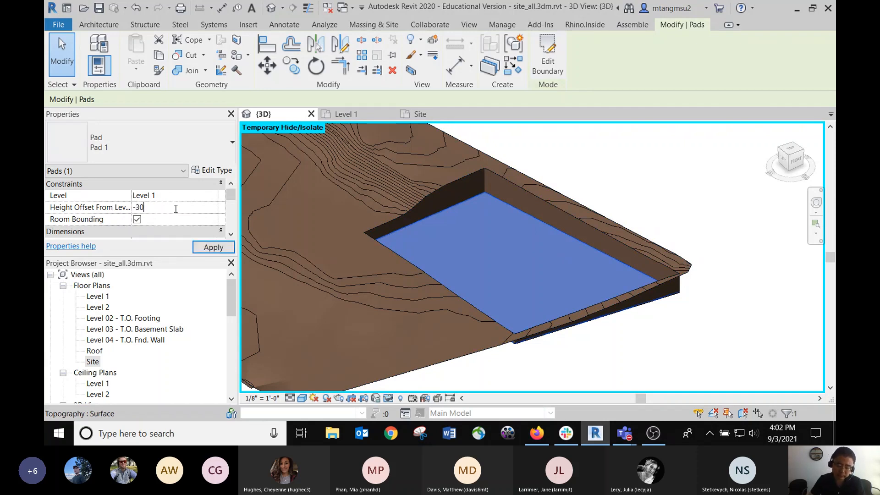
pyautogui.write("'")
pyautogui.click(213, 248)
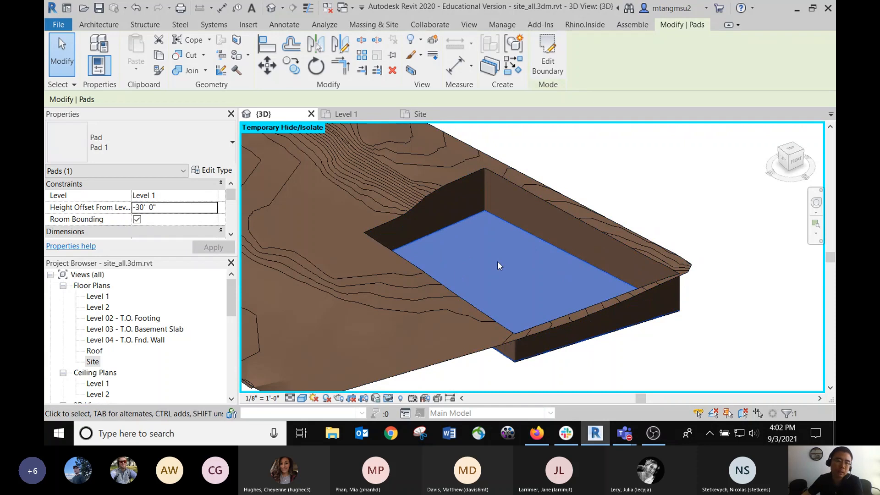
# Step: Set the selected pad's height offset back to -10' and deselect it
pyautogui.click(182, 211)
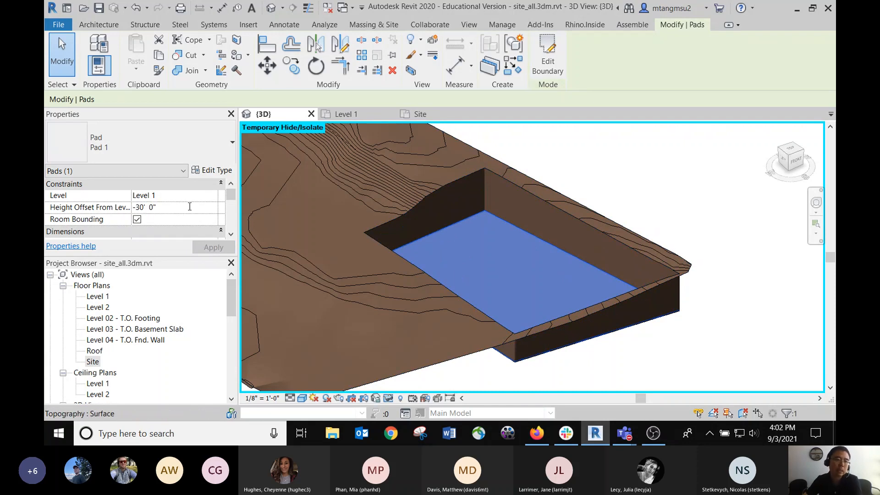
pyautogui.moveTo(190, 207); pyautogui.dragTo(72, 210)
pyautogui.write('-10')
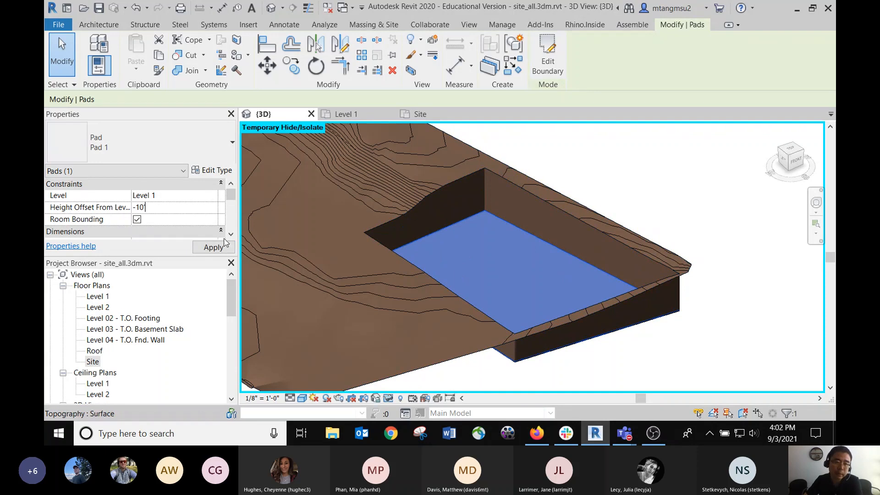
pyautogui.click(223, 246)
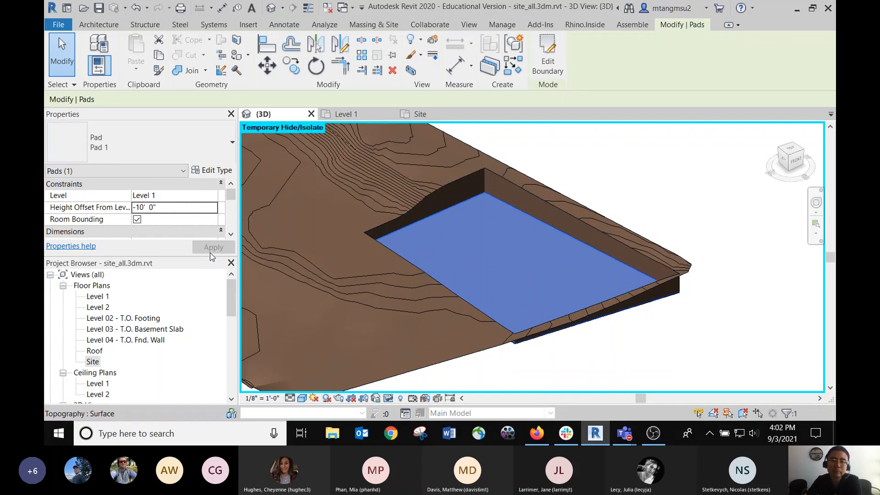
pyautogui.scroll(2, 587, 168)
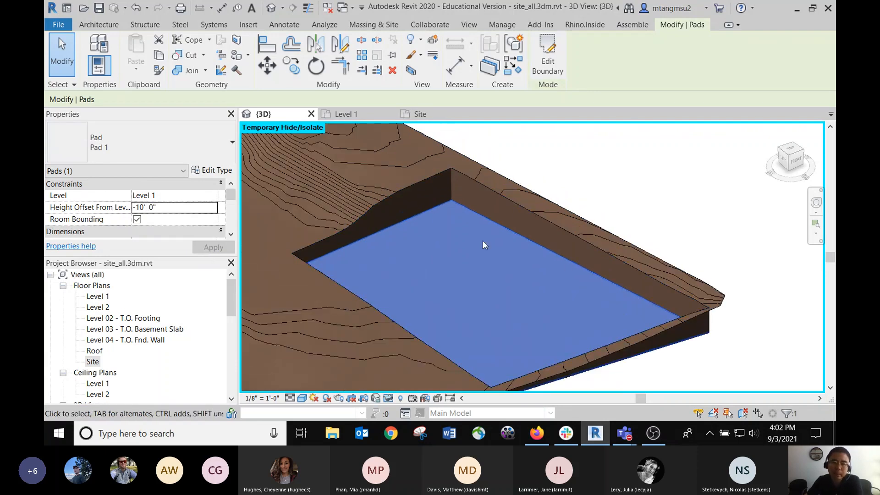
pyautogui.press('Escape')
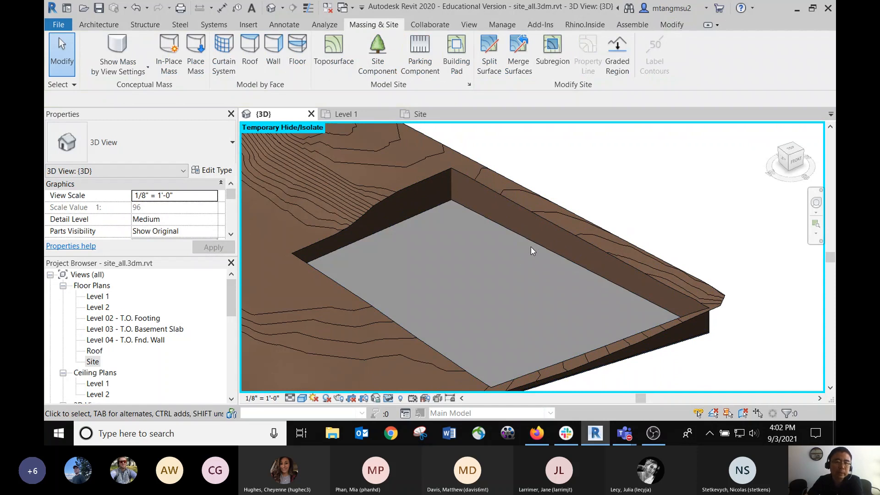
# Step: Start an in-place mass in the 3D view, keeping the name Mass 1
pyautogui.moveTo(428, 244); pyautogui.dragTo(440, 209, button='middle')
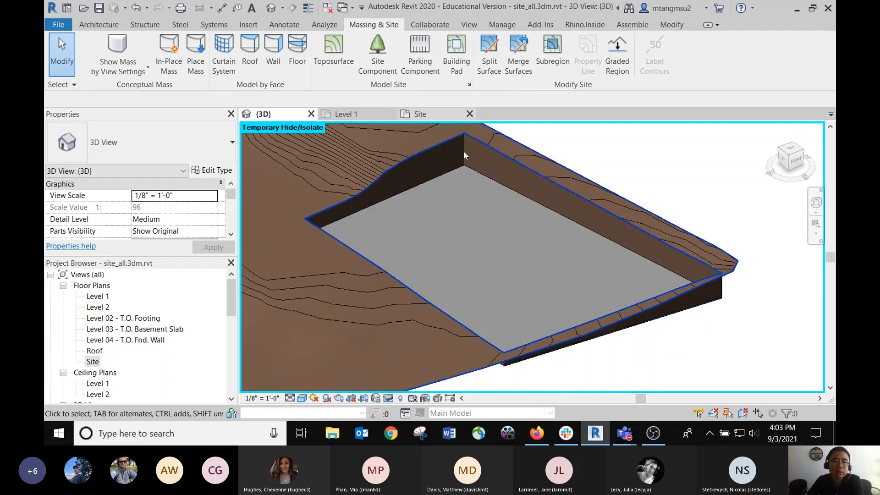
pyautogui.click(170, 68)
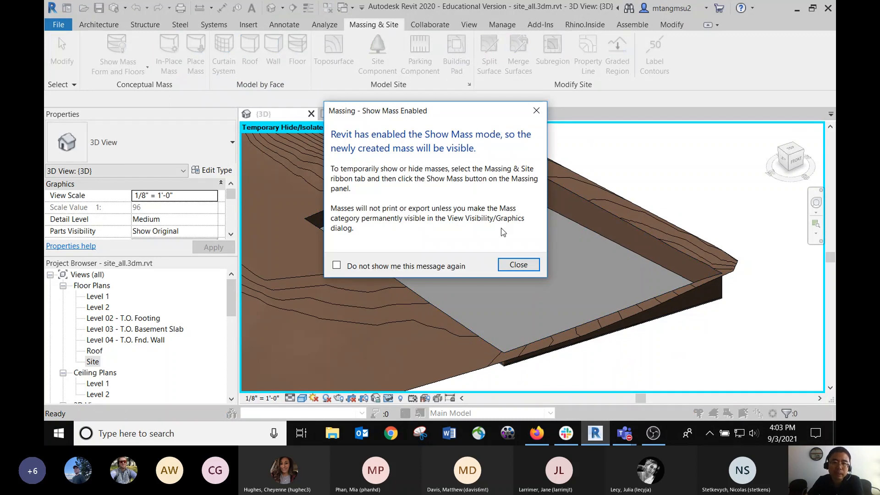
pyautogui.click(517, 265)
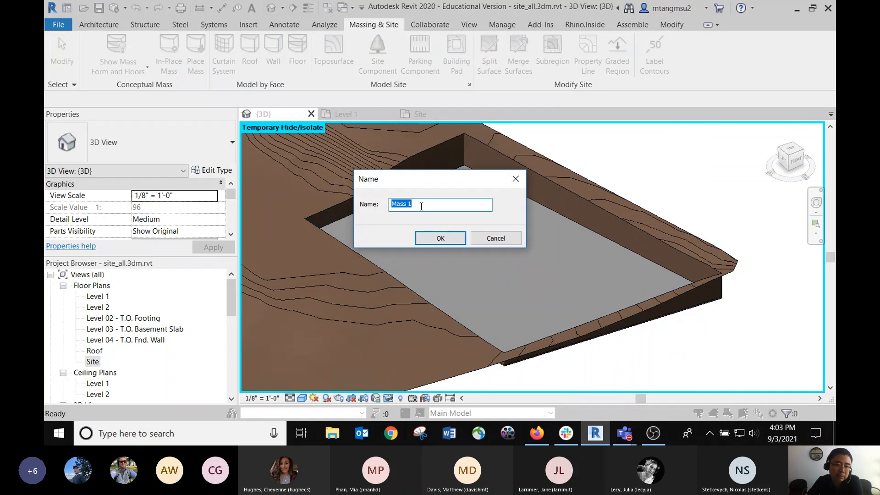
pyautogui.click(440, 237)
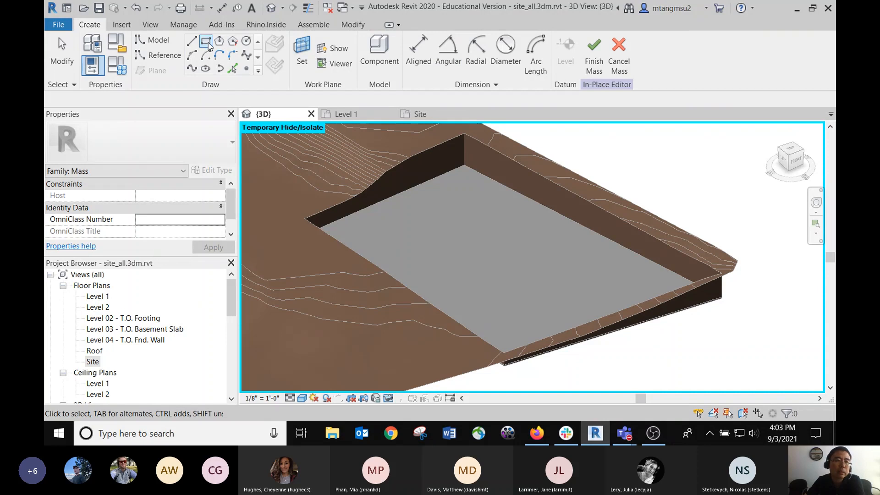
# Step: Draw a closed rectangular outline of model lines, about 100' by 44', on the new pad's surface
pyautogui.click(361, 234)
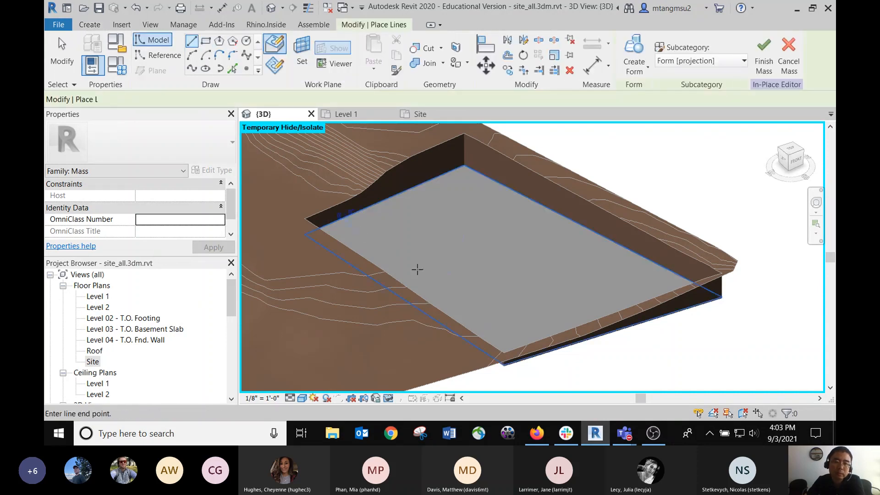
pyautogui.click(452, 297)
pyautogui.click(495, 273)
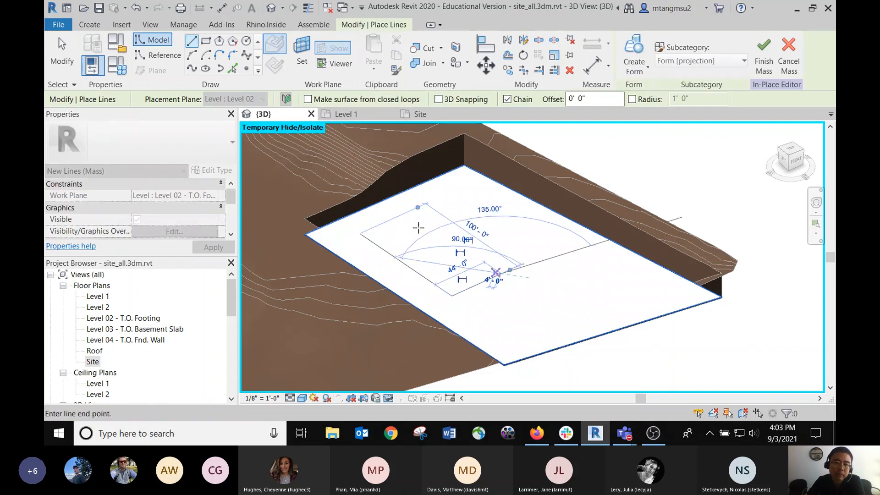
pyautogui.click(409, 211)
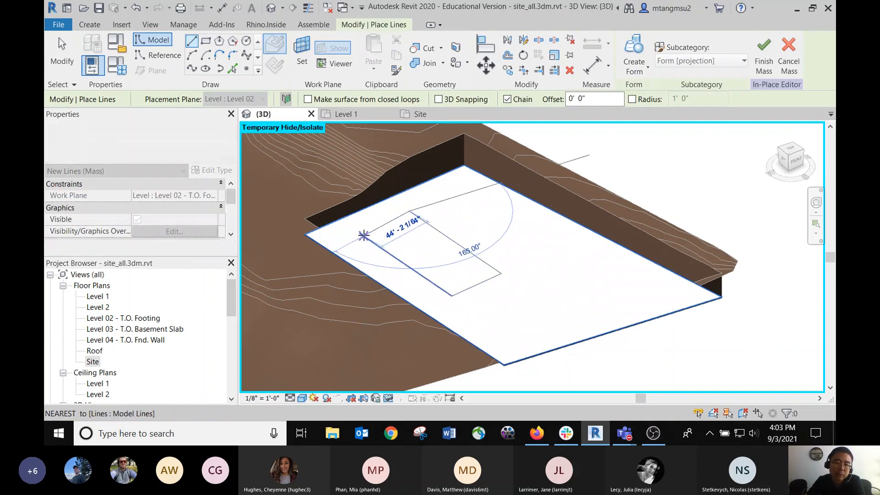
pyautogui.click(362, 233)
pyautogui.scroll(3, 412, 246)
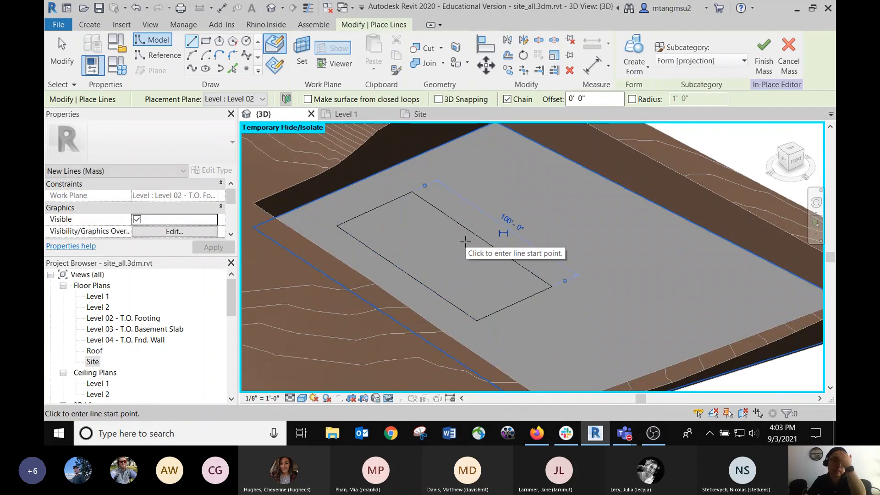
# Step: Try to create a solid form directly after drawing the outline, and undo it
pyautogui.click(638, 66)
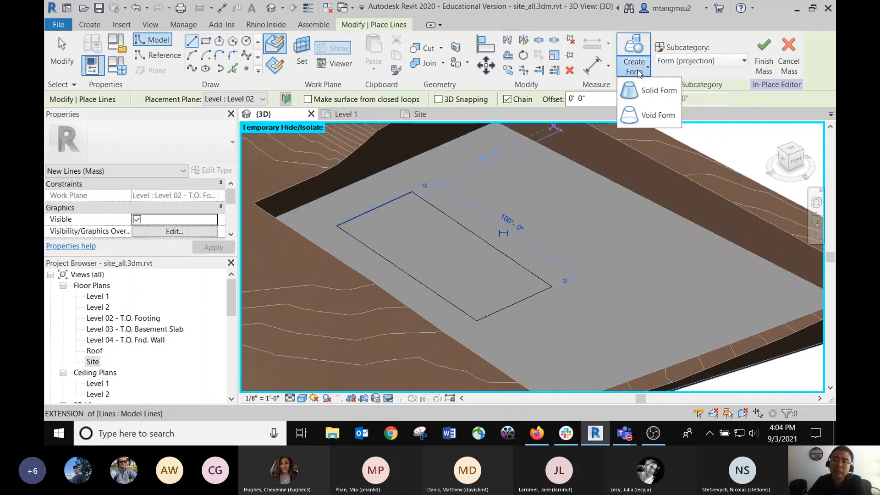
pyautogui.click(647, 92)
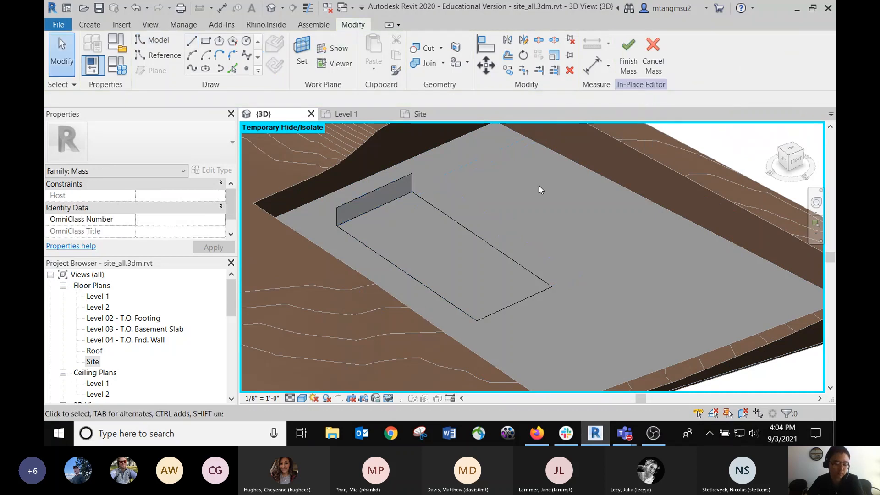
pyautogui.hotkey('ctrl', 'z')
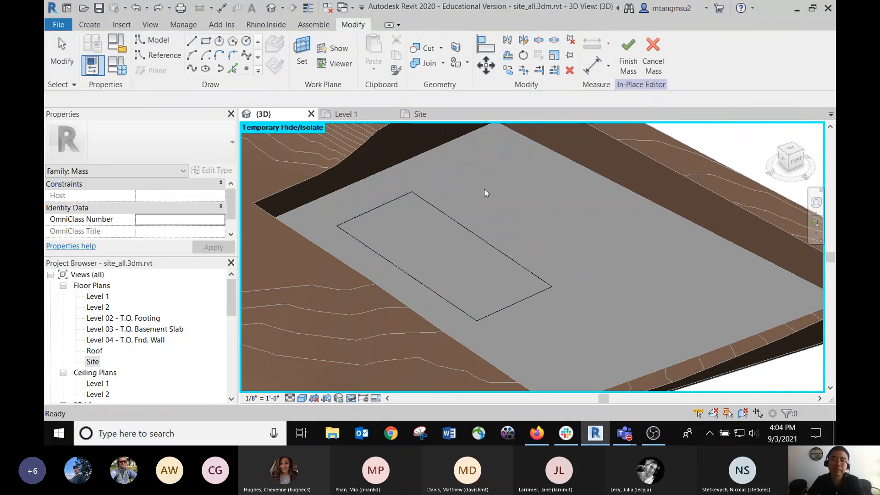
# Step: Create a solid form from the whole chain of four outline lines and set its height to 80'
pyautogui.press('Tab')
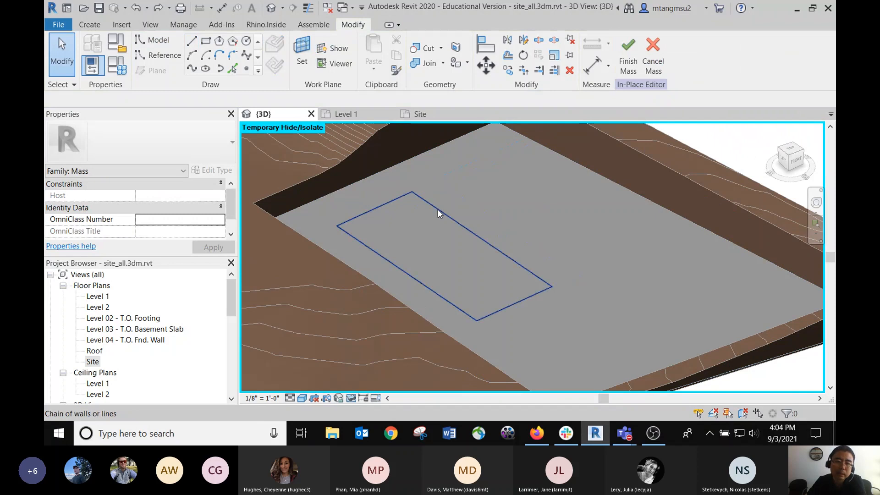
pyautogui.click(438, 210)
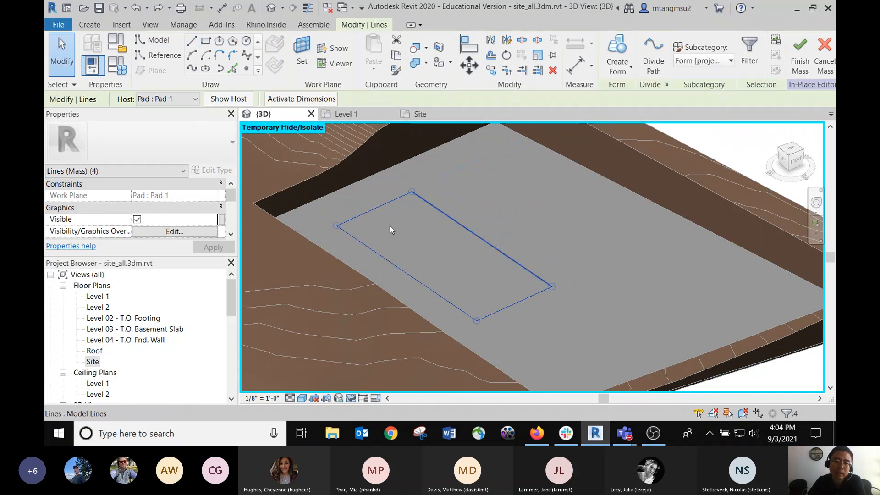
pyautogui.click(621, 71)
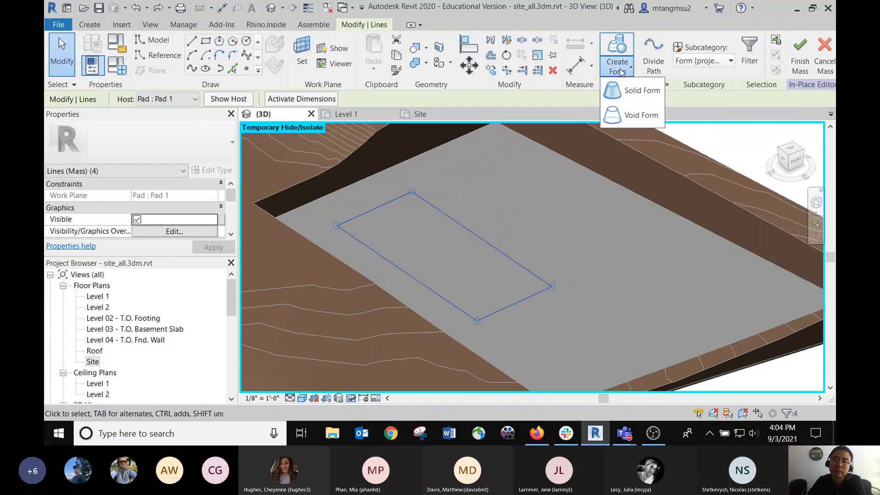
pyautogui.click(624, 92)
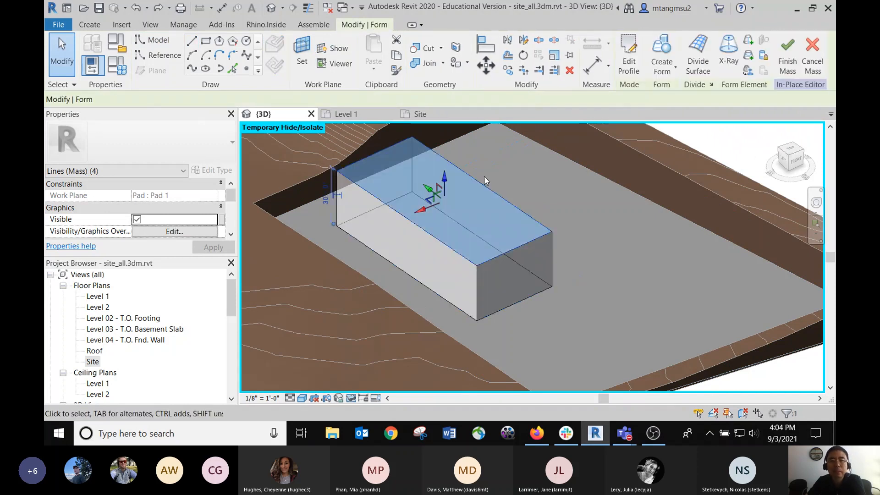
pyautogui.click(325, 205)
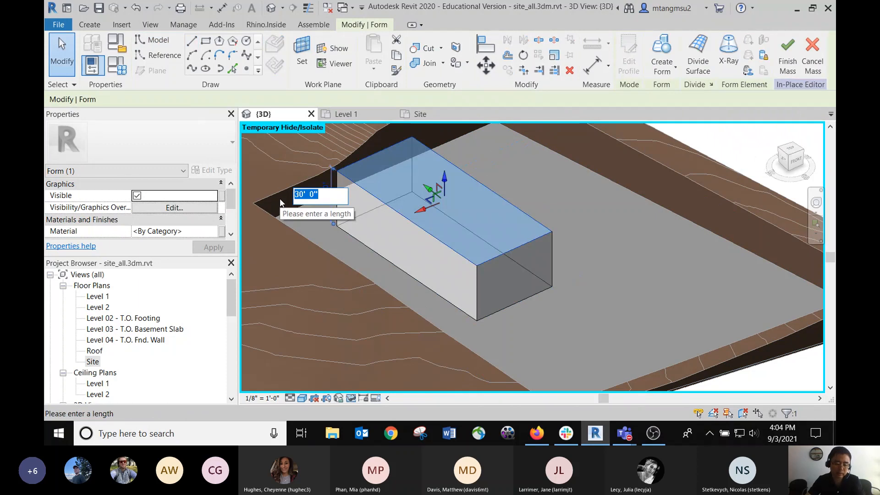
pyautogui.write('80')
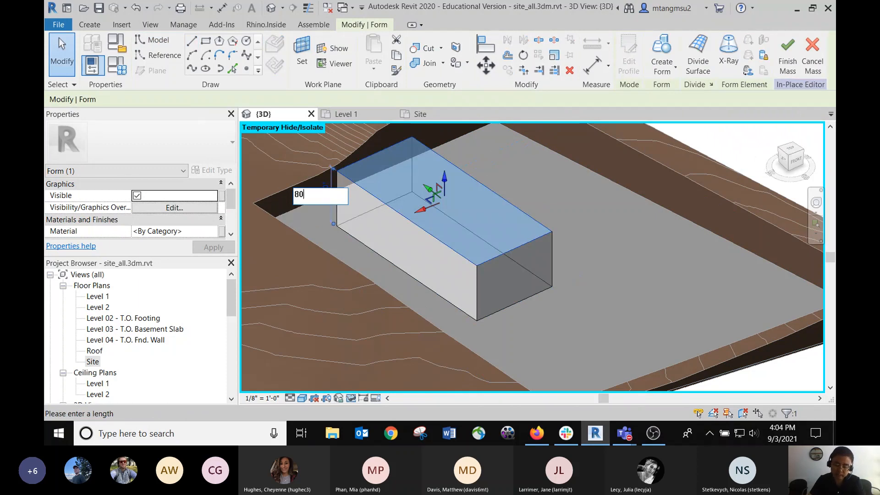
pyautogui.press('Return')
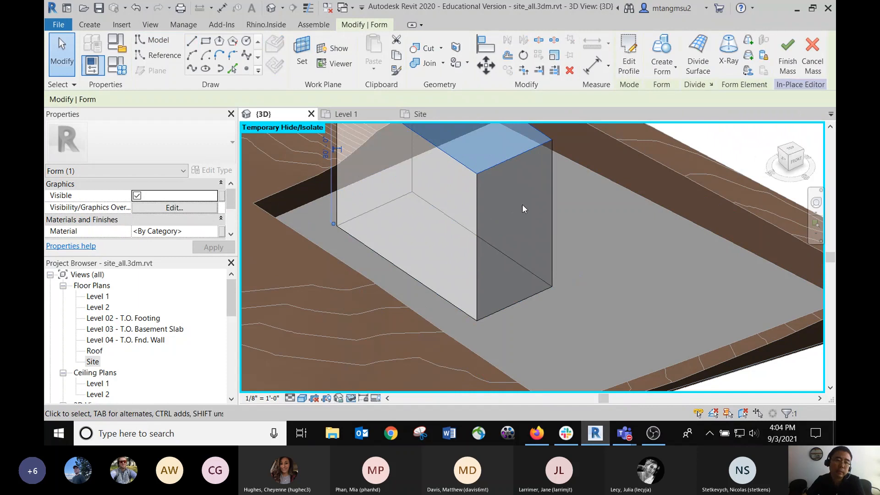
# Step: Draw a second closed rectangular outline of model lines on the pad's surface, in the open area beside the existing block
pyautogui.moveTo(615, 220); pyautogui.dragTo(502, 243, button='middle')
pyautogui.scroll(-1, 596, 291)
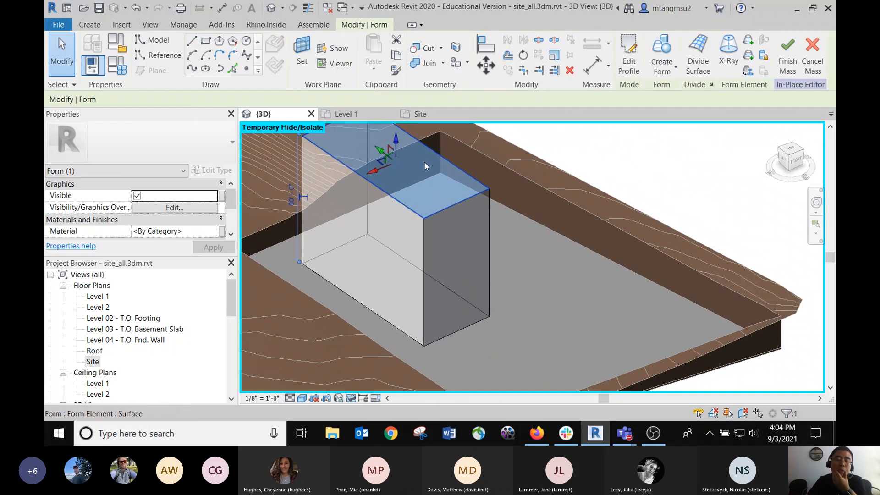
pyautogui.click(207, 42)
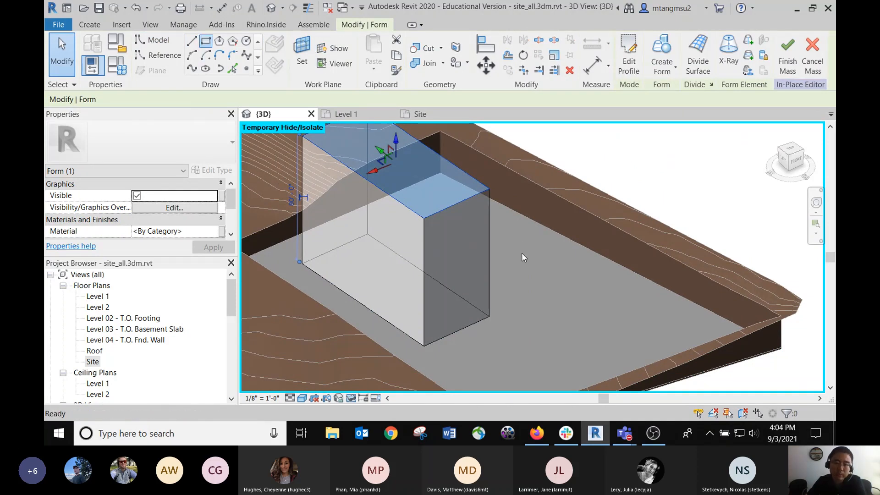
pyautogui.click(514, 291)
pyautogui.click(640, 328)
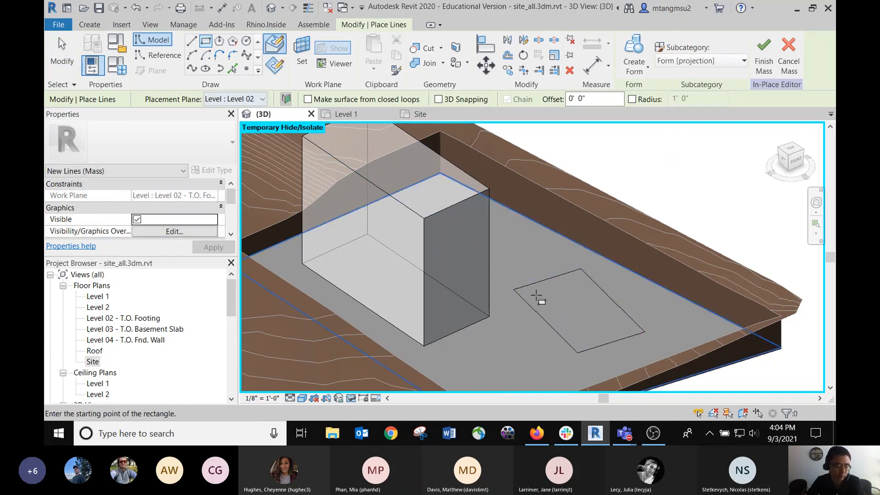
pyautogui.click(64, 58)
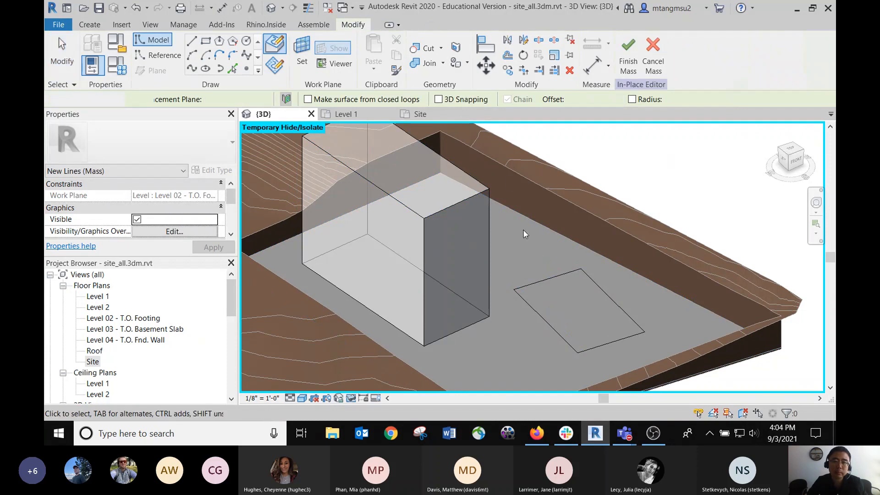
pyautogui.press('Escape')
pyautogui.press('Escape')
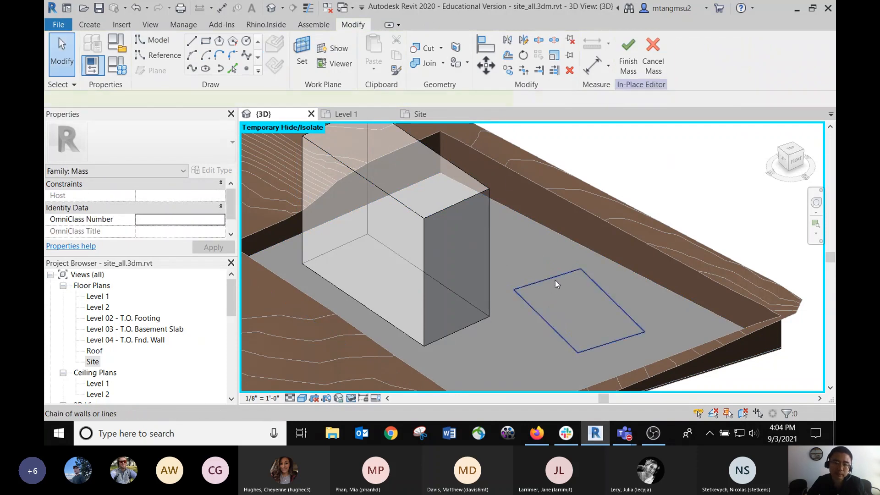
# Step: Create a solid form from the second outline's whole four-line chain and raise its top face to a height of about 69'
pyautogui.click(556, 280)
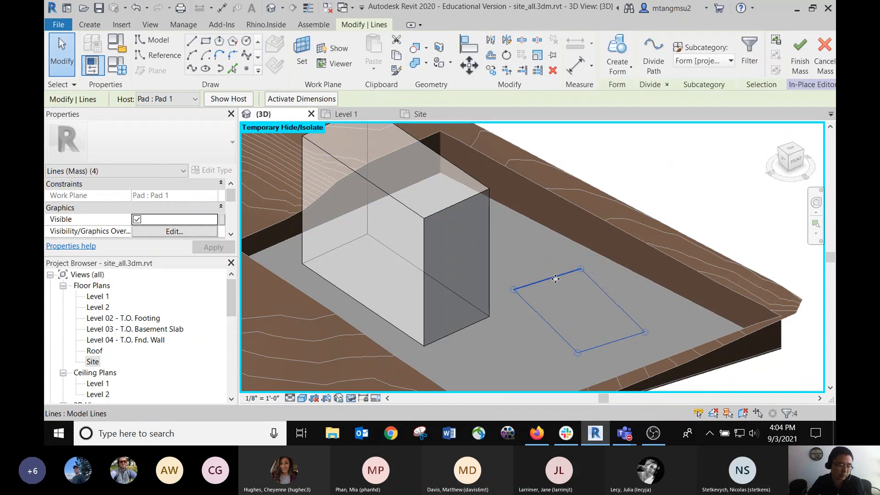
pyautogui.press('Tab')
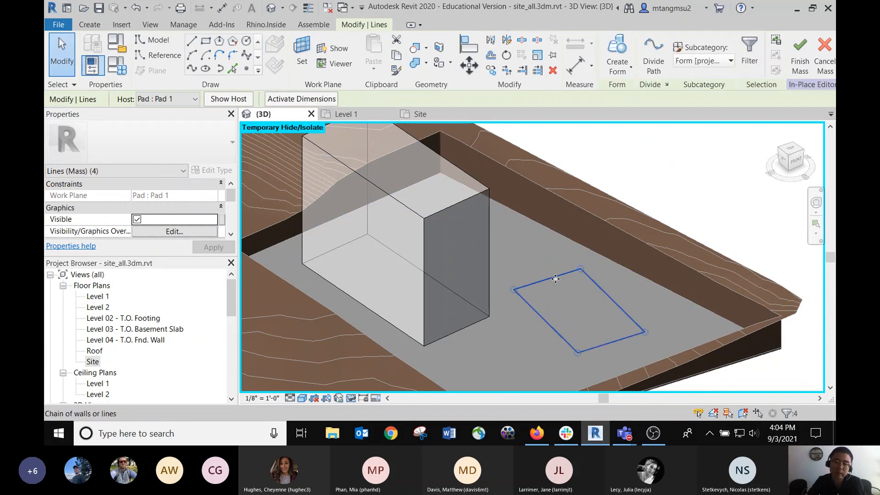
pyautogui.press('Tab')
pyautogui.press('Tab')
pyautogui.press('Tab')
pyautogui.press('Tab')
pyautogui.press('Tab')
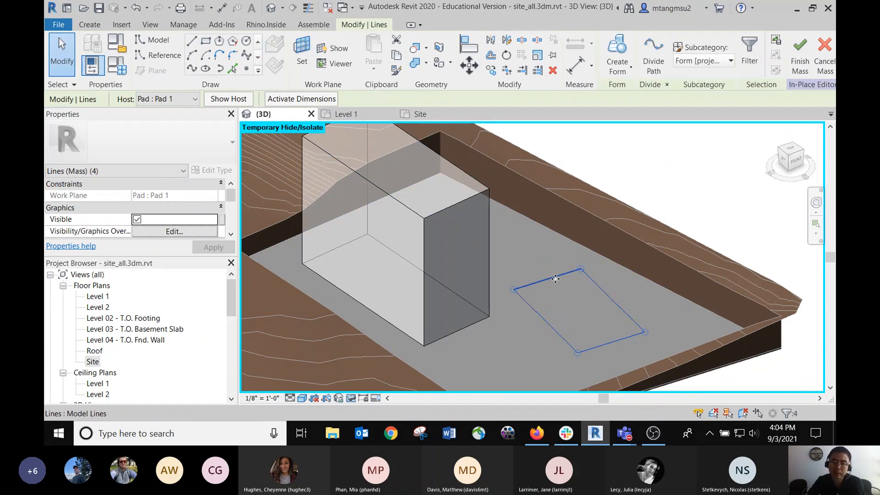
pyautogui.press('Tab')
pyautogui.click(556, 279)
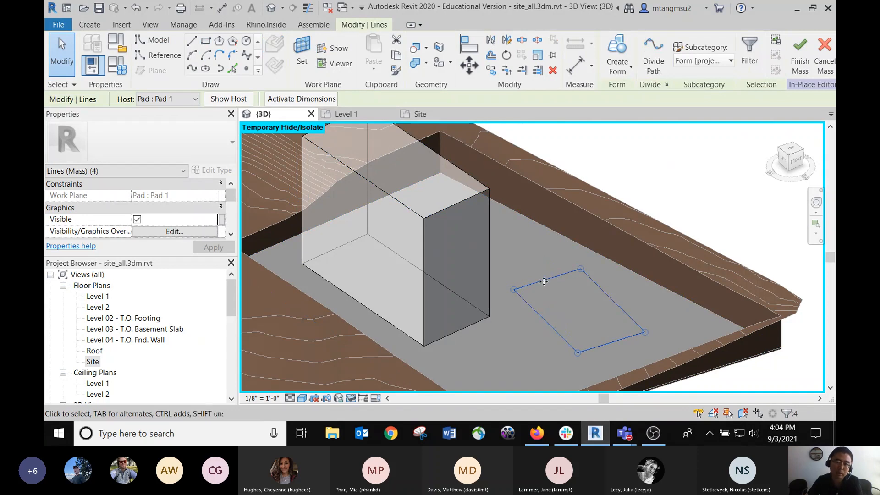
pyautogui.click(618, 69)
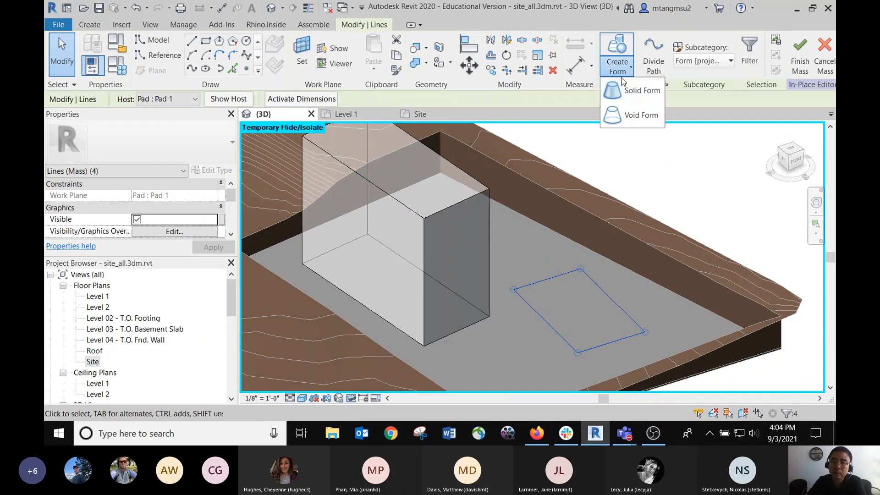
pyautogui.click(636, 85)
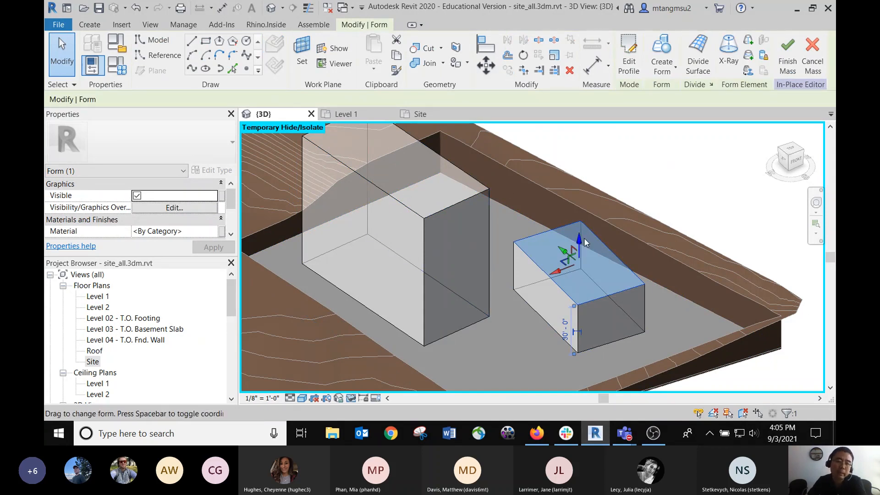
pyautogui.moveTo(580, 241); pyautogui.dragTo(580, 195)
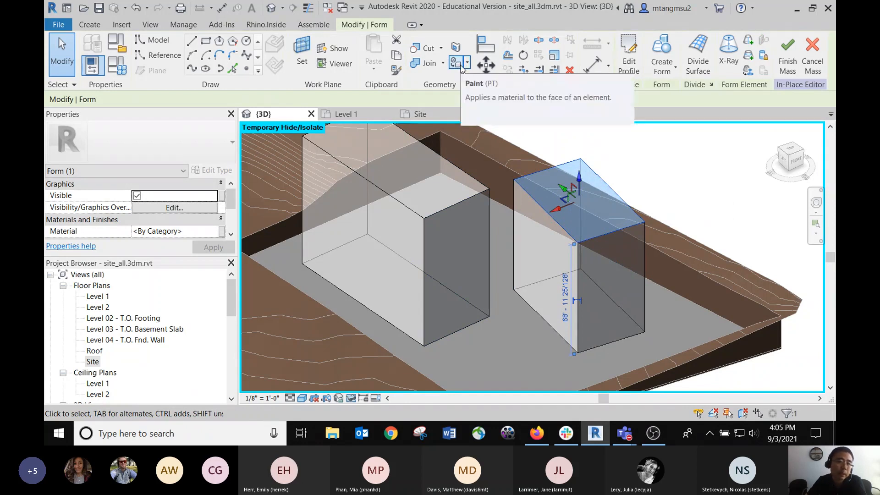
# Step: Paint the top faces of both blocks with the Default Mass Exterior Wall material
pyautogui.click(455, 66)
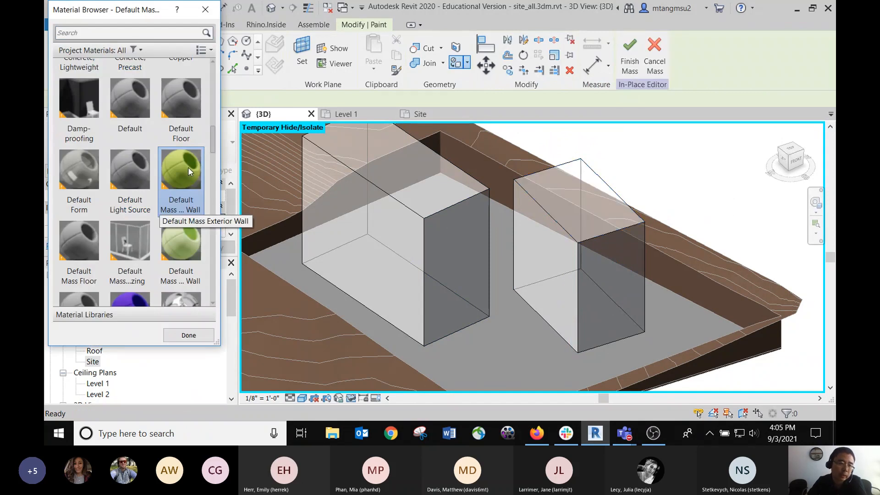
pyautogui.click(562, 198)
pyautogui.click(408, 172)
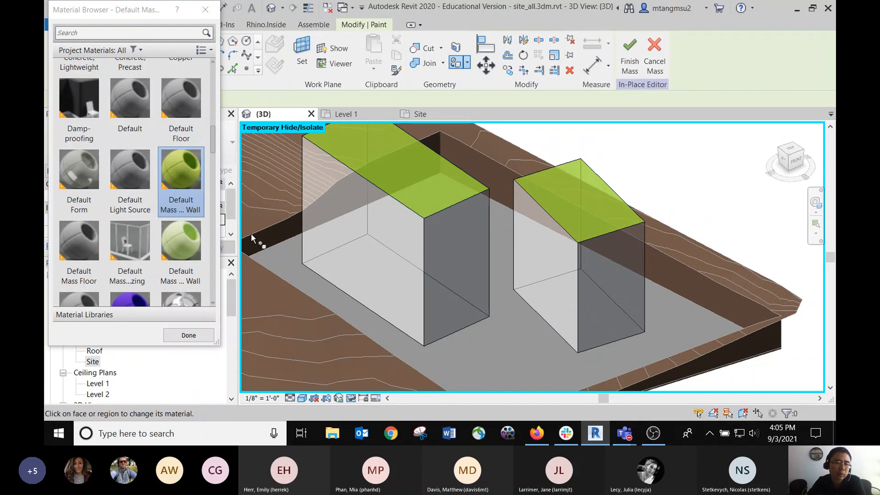
# Step: Paint the short front end face of each block with the Carpet (1) material
pyautogui.moveTo(213, 144); pyautogui.dragTo(222, 79)
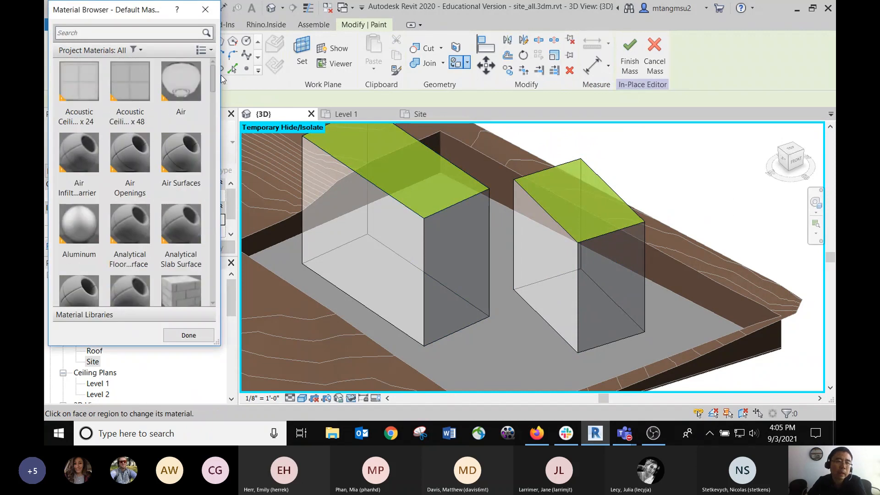
pyautogui.scroll(-3, 138, 184)
pyautogui.click(87, 257)
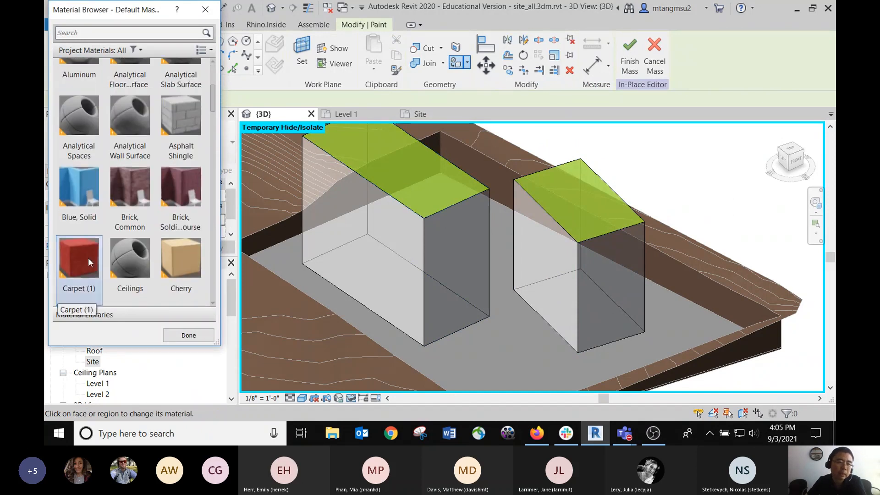
pyautogui.click(449, 262)
pyautogui.click(592, 278)
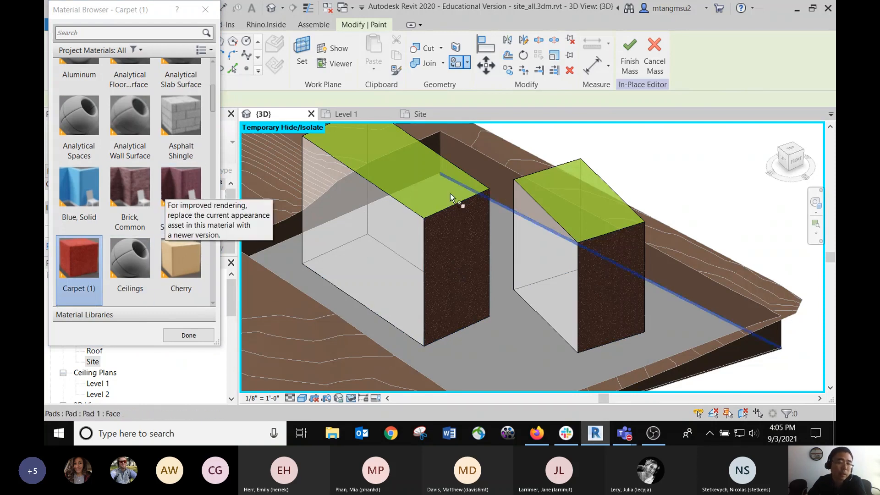
# Step: Paint the long side face of the larger block with the Blue, Solid material
pyautogui.scroll(3, 191, 234)
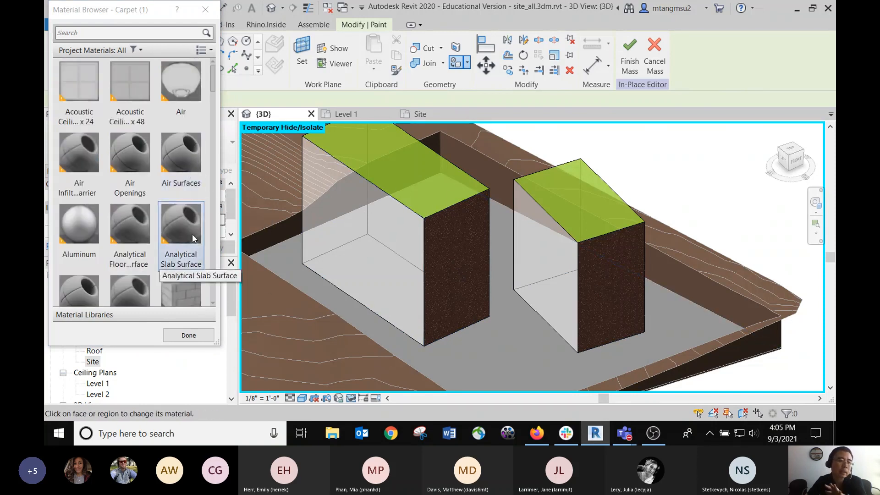
pyautogui.scroll(-3, 191, 233)
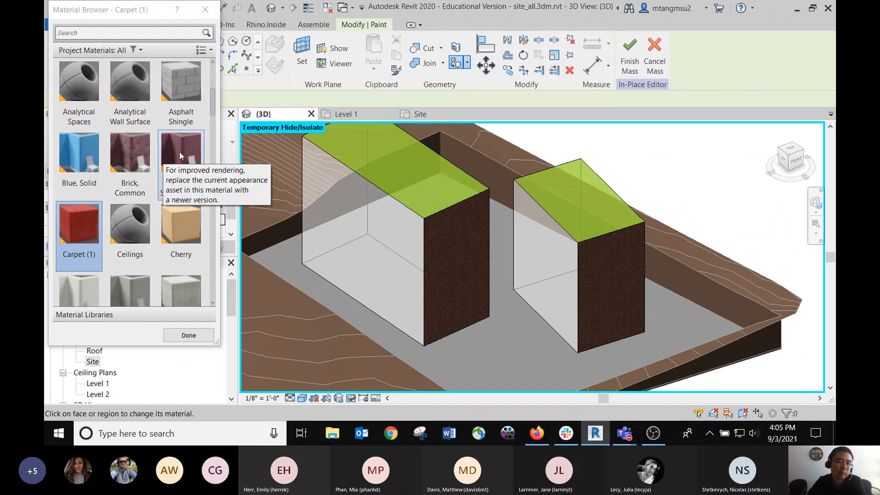
pyautogui.click(88, 168)
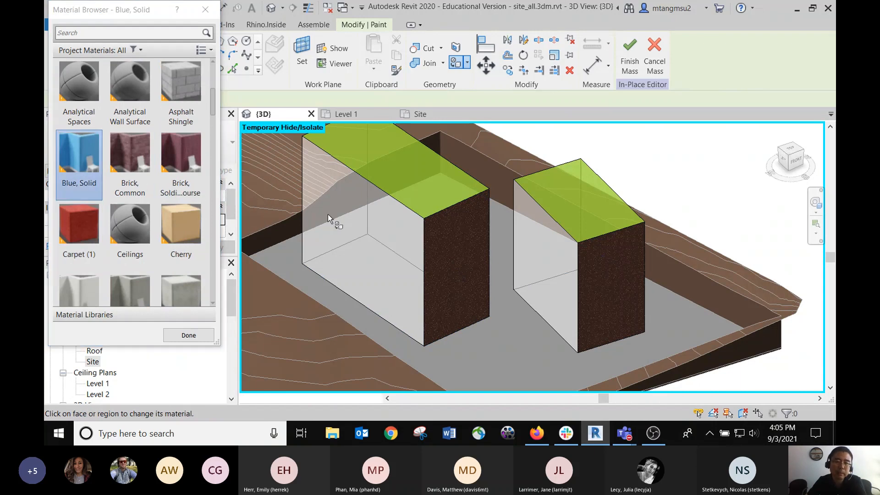
pyautogui.click(328, 213)
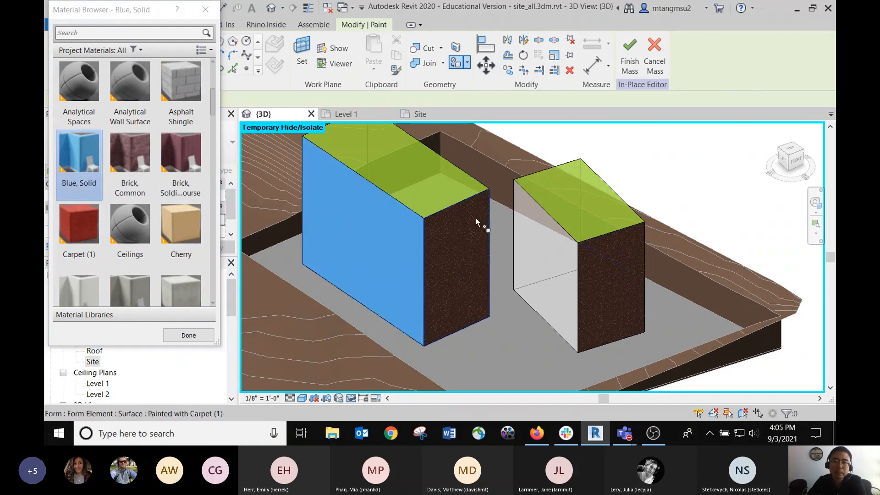
# Step: Finish the in-place mass containing both painted blocks
pyautogui.click(633, 69)
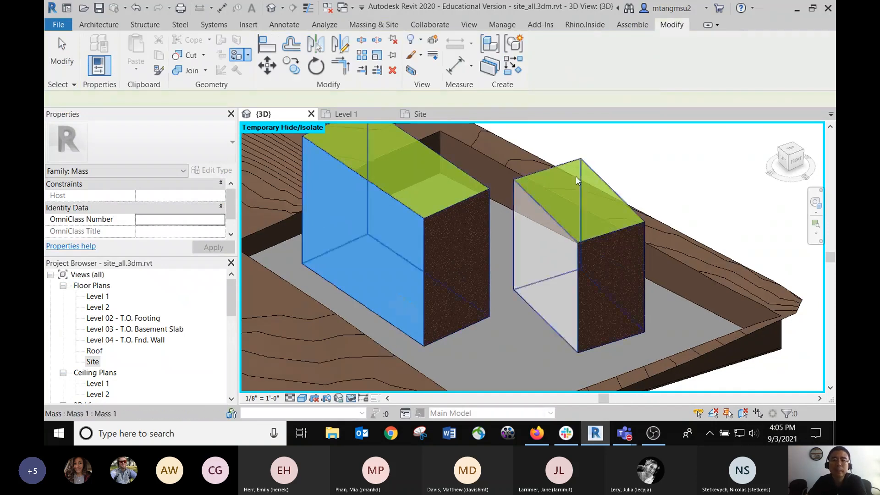
pyautogui.scroll(-3, 570, 179)
pyautogui.moveTo(568, 179); pyautogui.dragTo(537, 165, button='middle')
pyautogui.scroll(1, 388, 238)
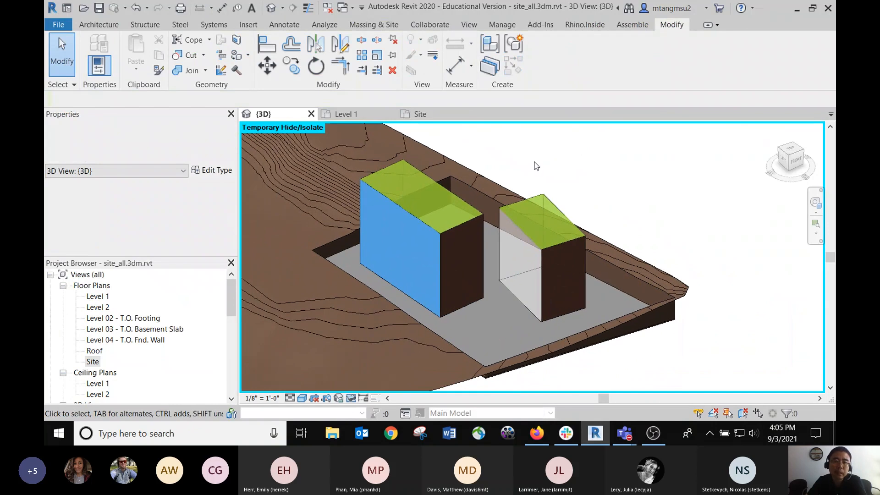
# Step: Reopen the mass for in-place editing, try lowering the larger block's top edge above the blue face to about 42', and undo it
pyautogui.click(443, 236)
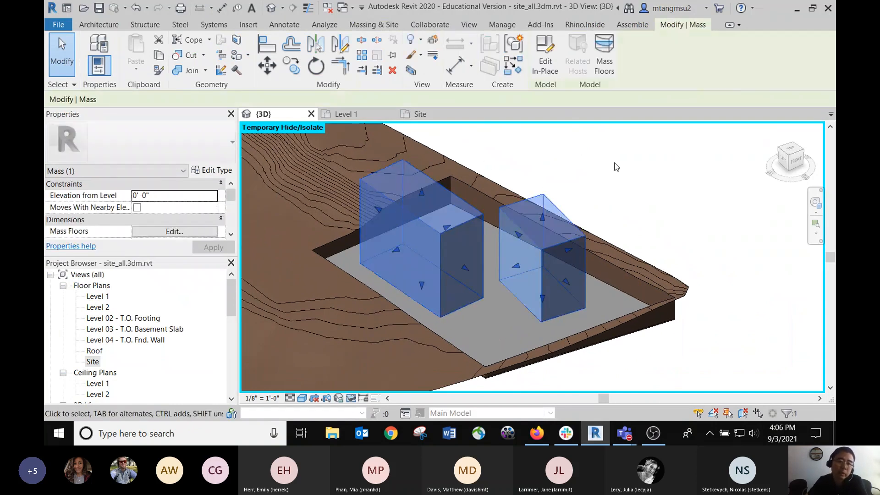
pyautogui.click(614, 165)
pyautogui.click(522, 236)
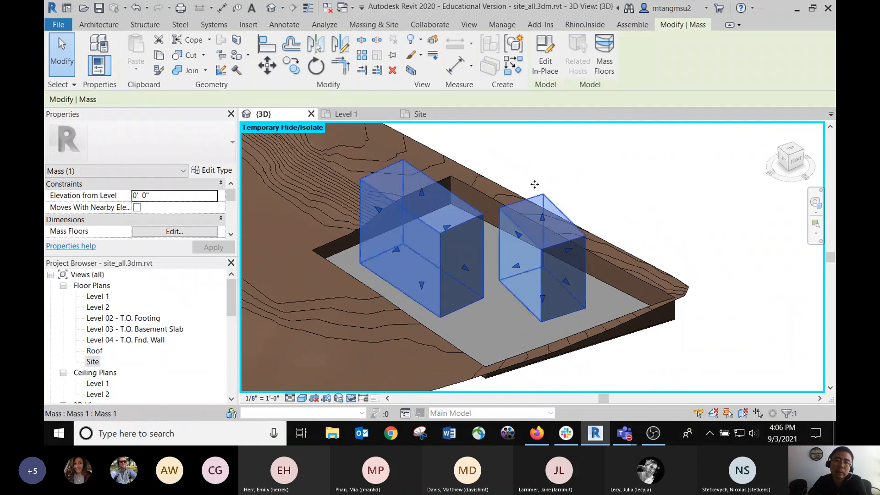
pyautogui.click(543, 65)
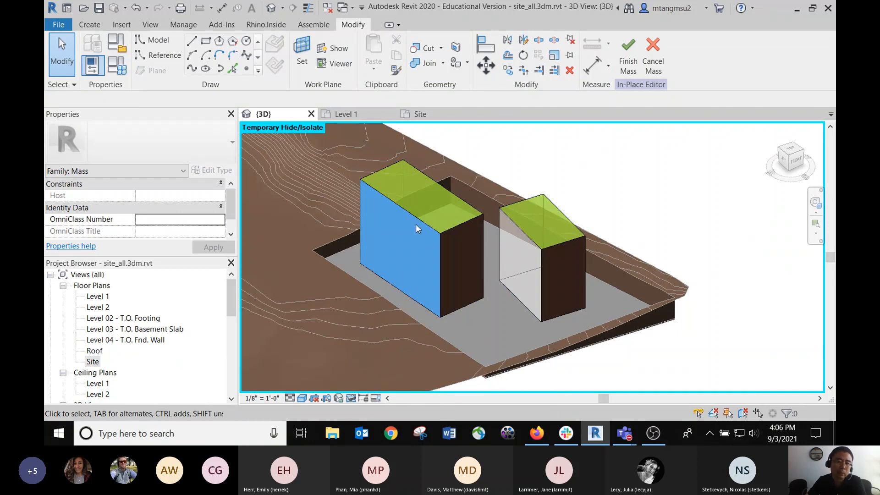
pyautogui.click(393, 192)
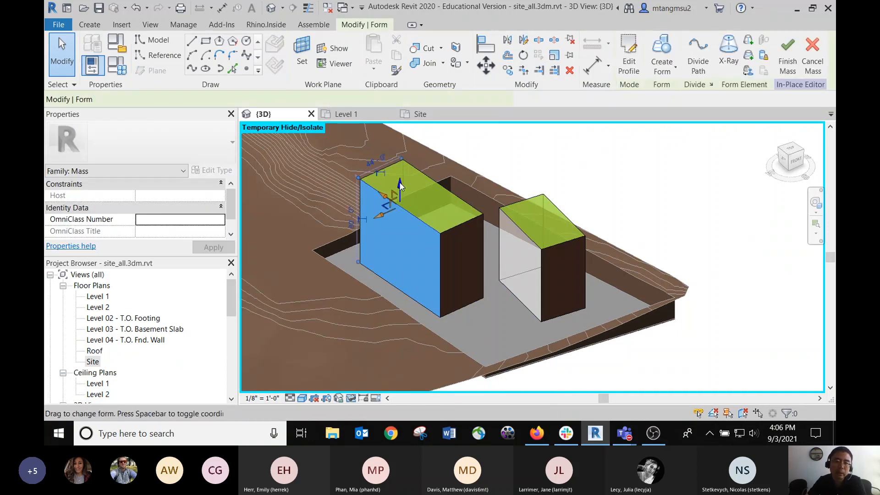
pyautogui.moveTo(470, 204); pyautogui.dragTo(386, 203)
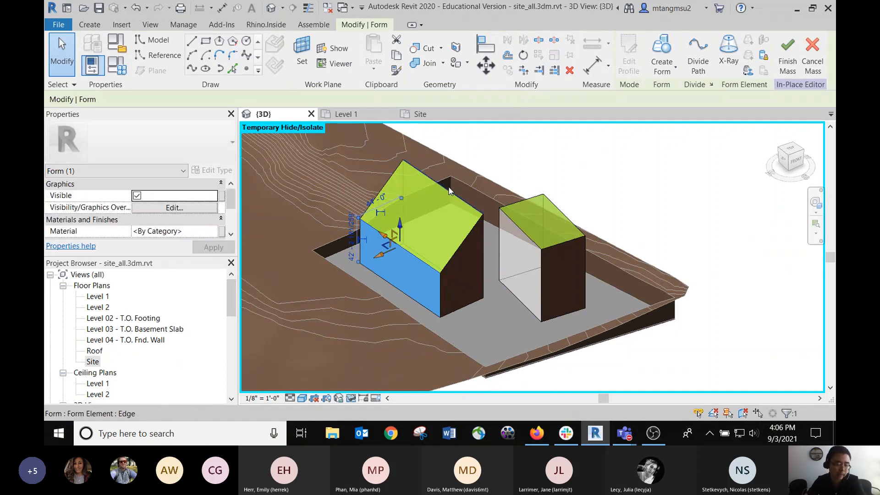
pyautogui.hotkey('ctrl', 'z')
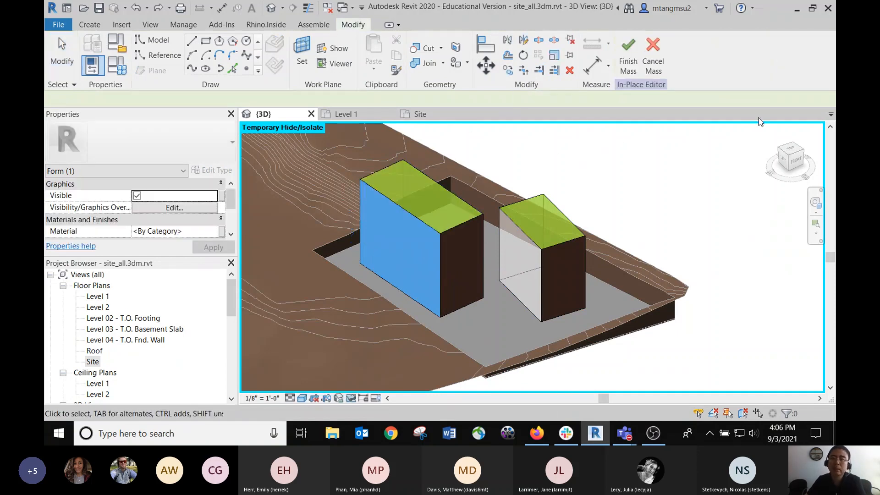
pyautogui.click(628, 58)
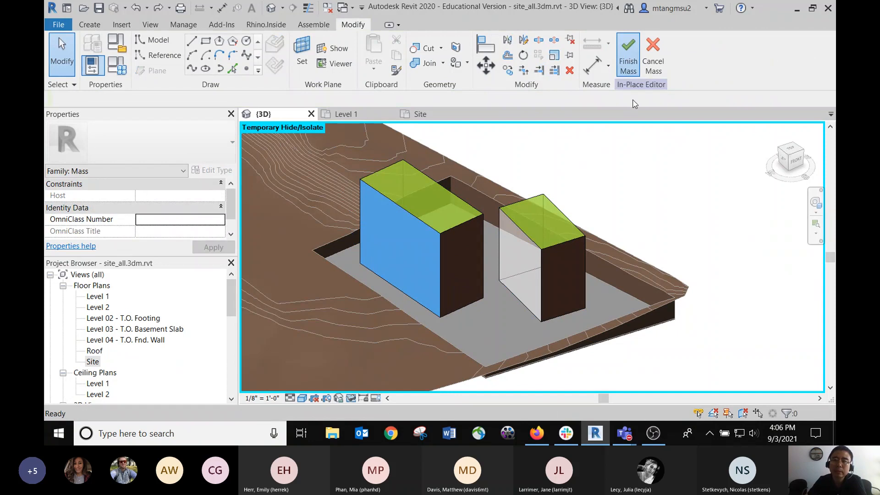
pyautogui.moveTo(536, 165); pyautogui.dragTo(506, 176, button='middle')
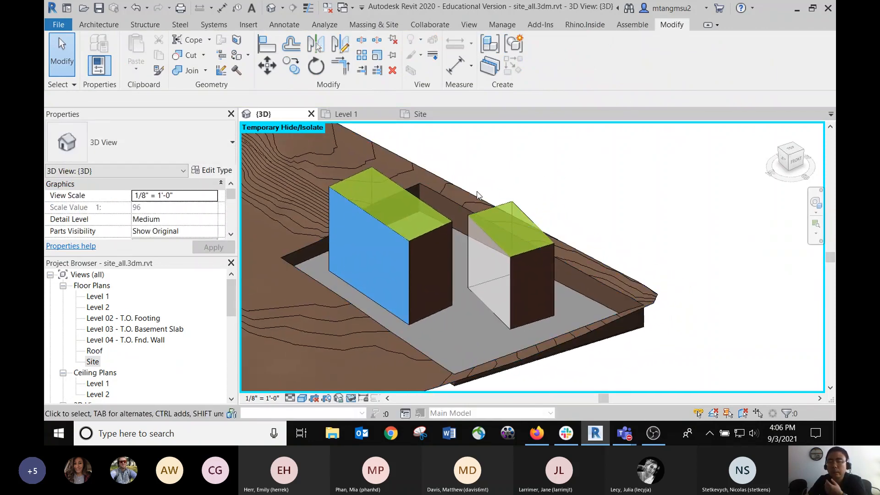
pyautogui.scroll(1, 441, 217)
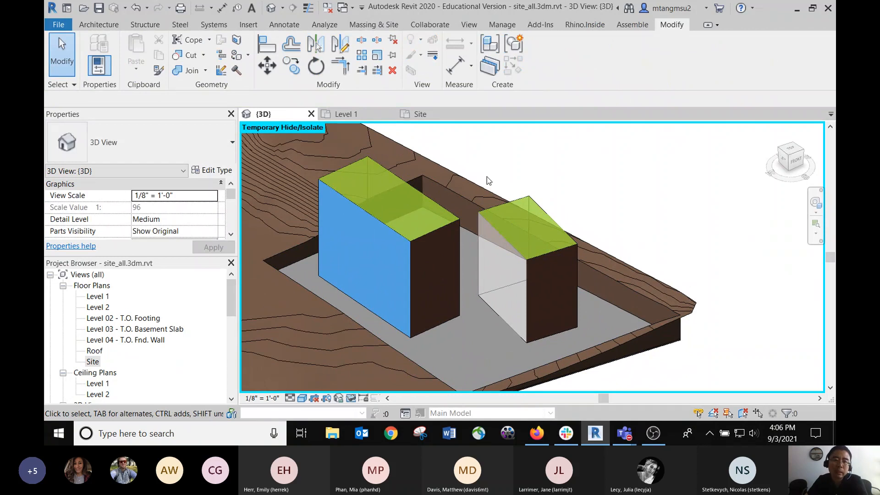
pyautogui.moveTo(487, 177); pyautogui.dragTo(513, 167, button='middle')
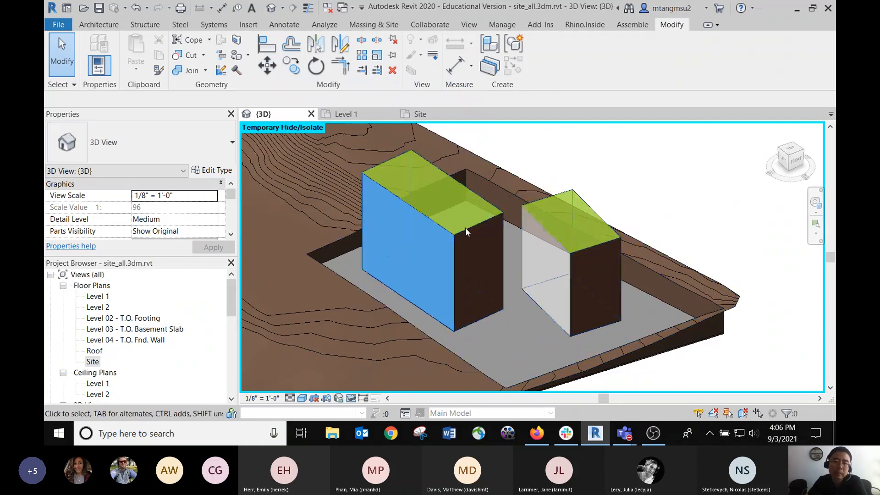
pyautogui.click(268, 67)
pyautogui.click(569, 335)
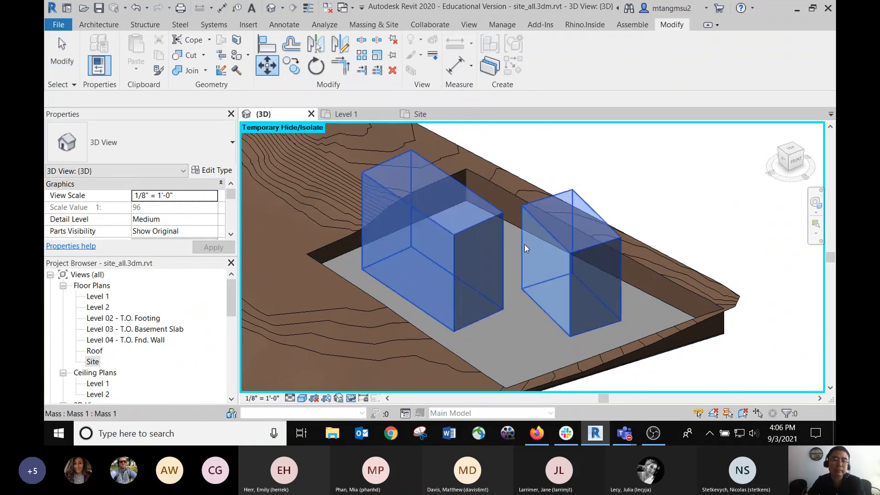
pyautogui.press('Escape')
pyautogui.press('Escape')
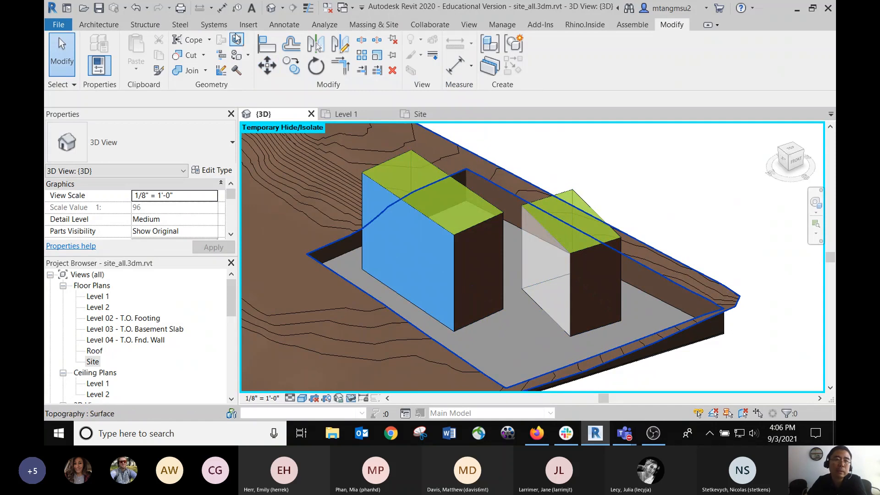
# Step: Start a new in-place mass, Mass 2, and sketch a small rectangle on the pad in front of the two blocks
pyautogui.click(395, 26)
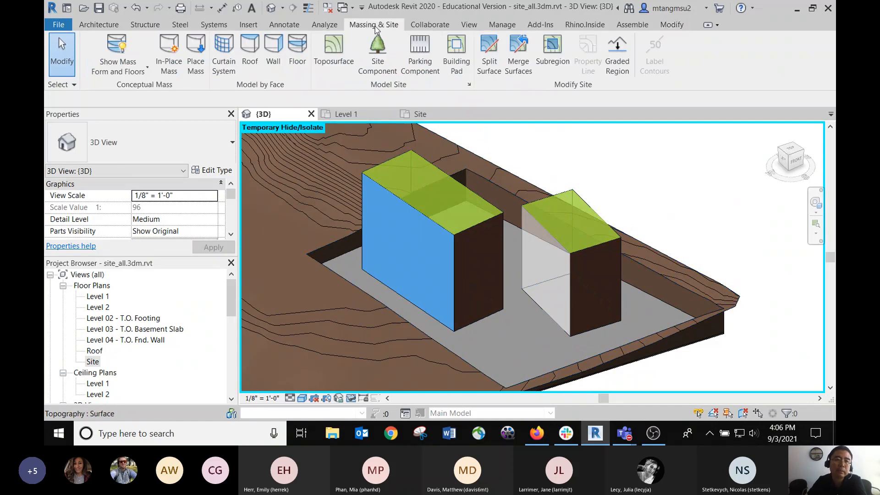
pyautogui.click(170, 69)
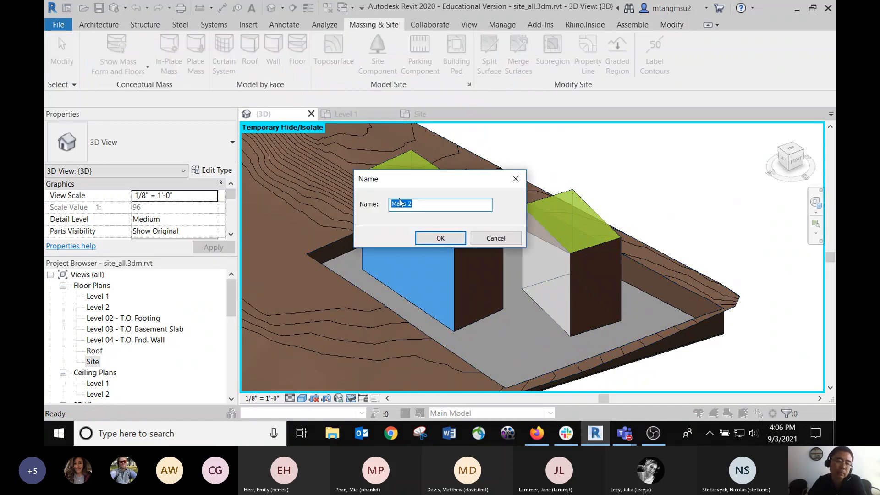
pyautogui.click(434, 238)
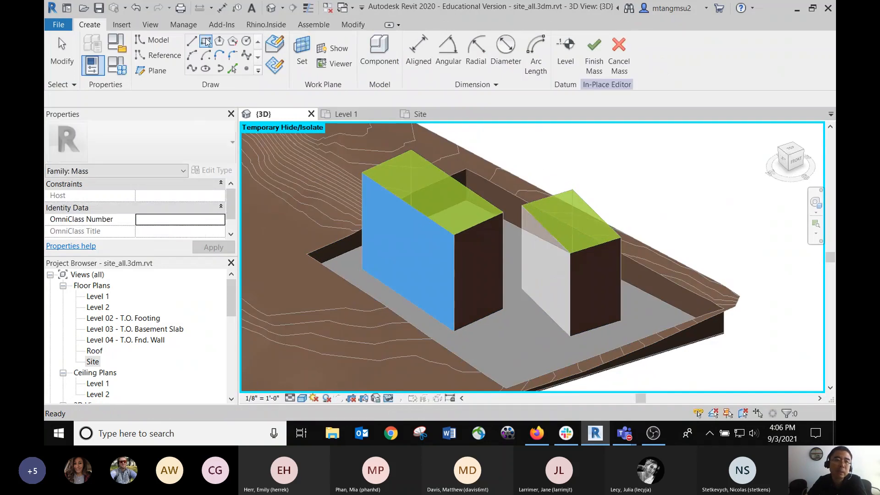
pyautogui.click(500, 339)
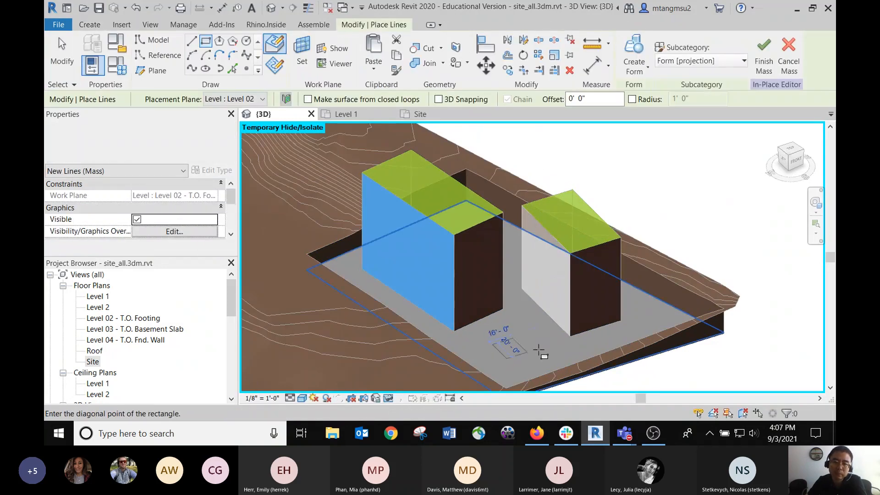
pyautogui.click(555, 357)
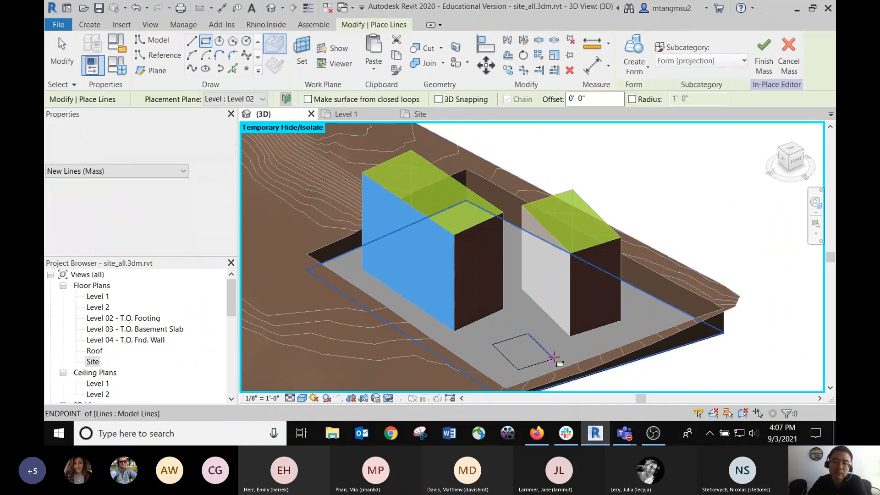
# Step: Turn the rectangle into a solid box a little over half the larger block's height and finish the mass
pyautogui.click(638, 69)
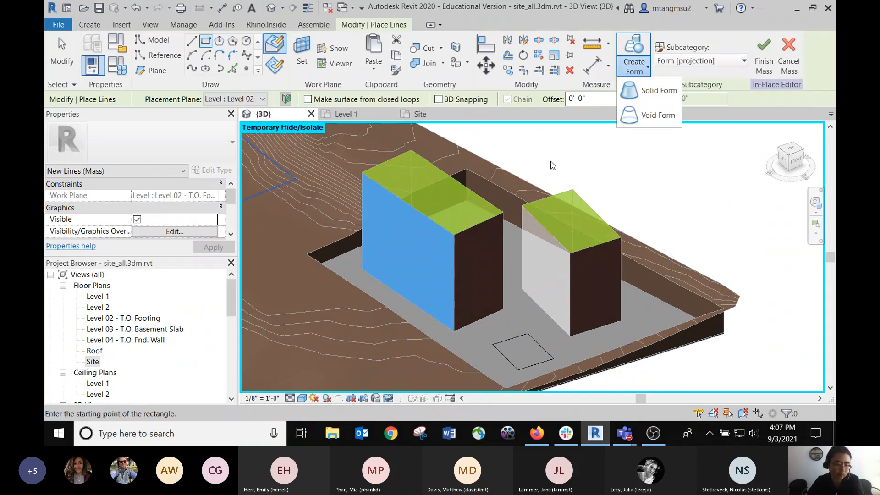
pyautogui.click(698, 25)
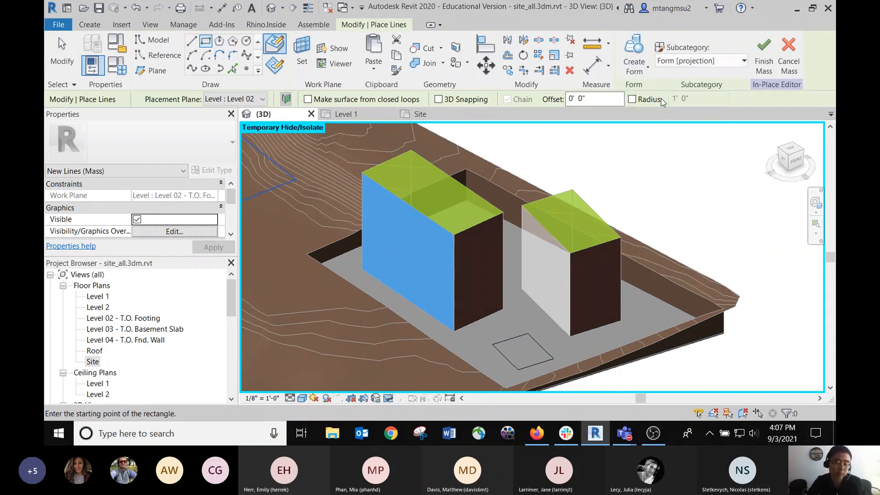
pyautogui.click(51, 53)
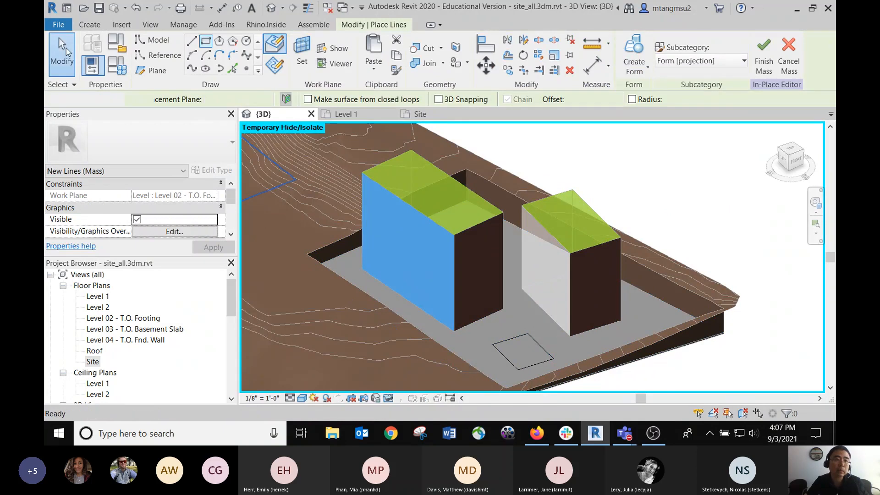
pyautogui.click(522, 335)
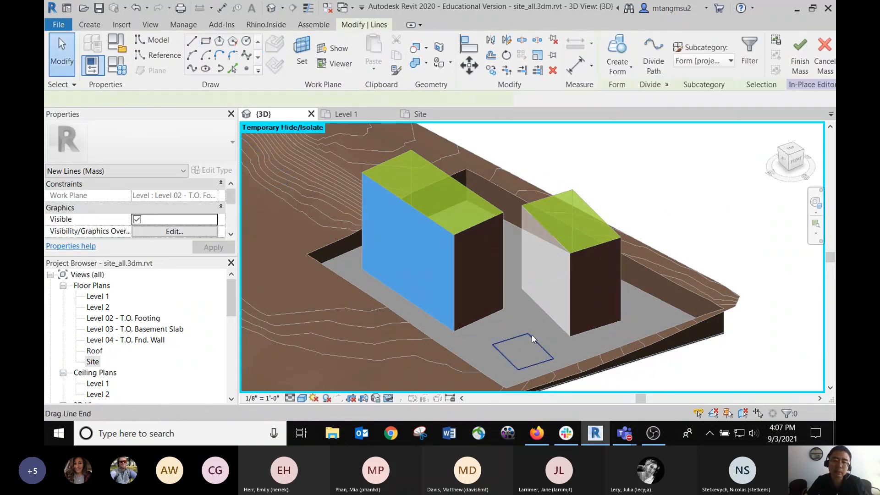
pyautogui.click(622, 66)
pyautogui.click(631, 85)
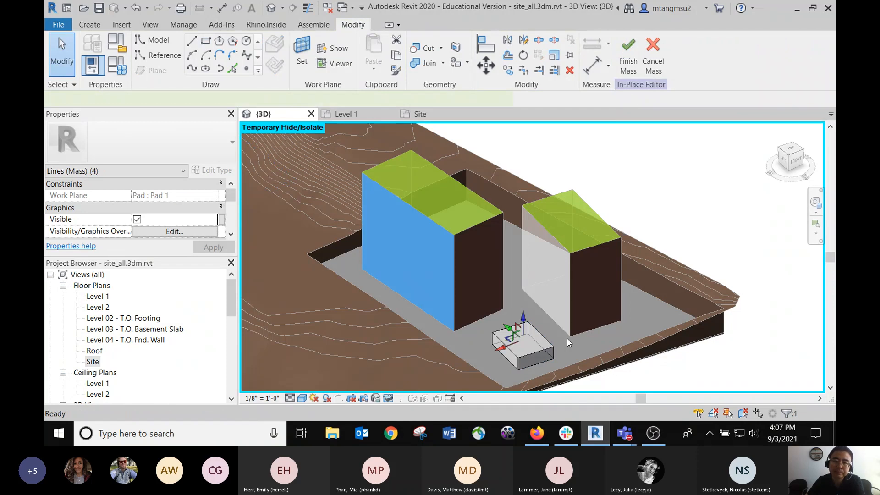
pyautogui.click(667, 201)
pyautogui.scroll(2, 513, 307)
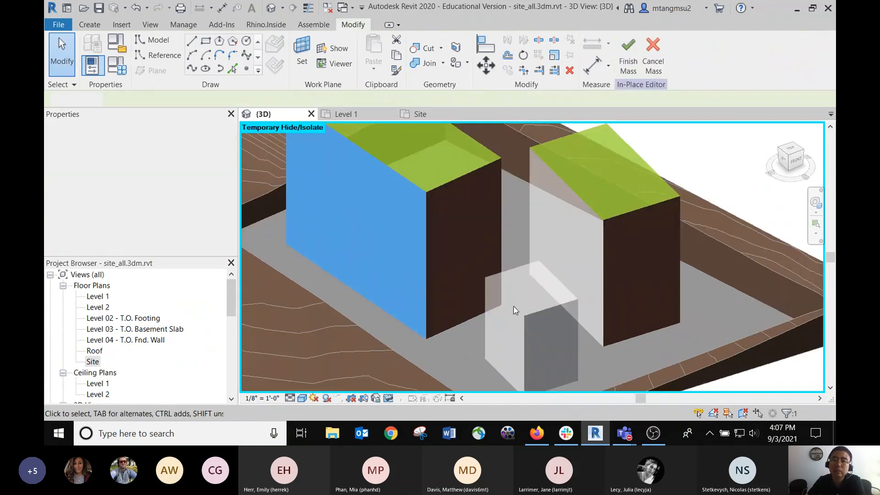
pyautogui.click(629, 68)
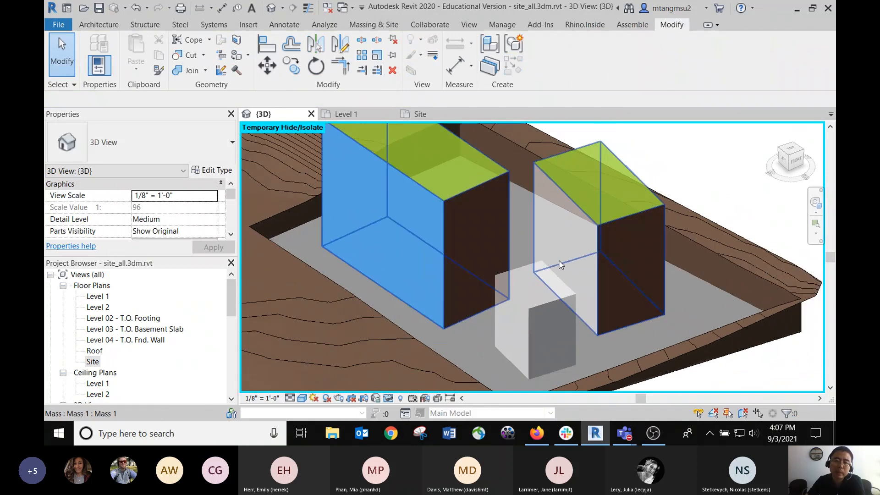
# Step: Move the small box so its outer base corner snaps to the larger block's base corner between the blue and carpet faces
pyautogui.scroll(-1, 561, 265)
pyautogui.click(533, 304)
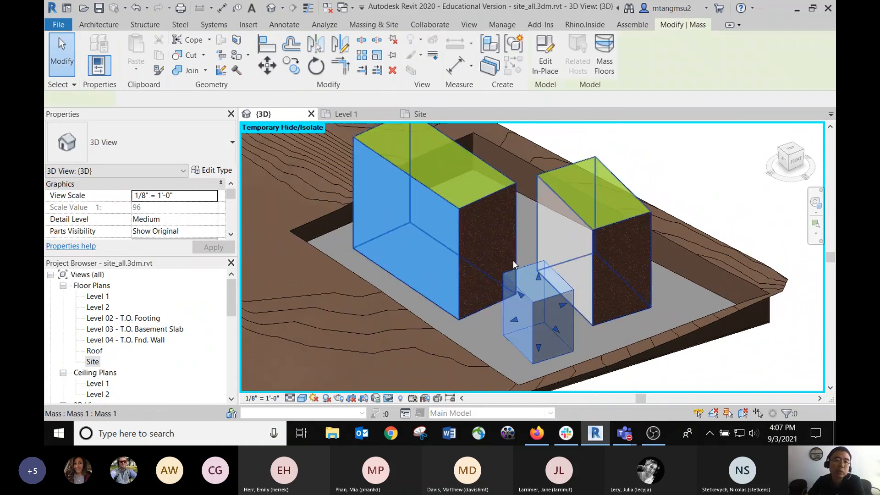
pyautogui.scroll(2, 514, 264)
pyautogui.press('m')
pyautogui.press('v')
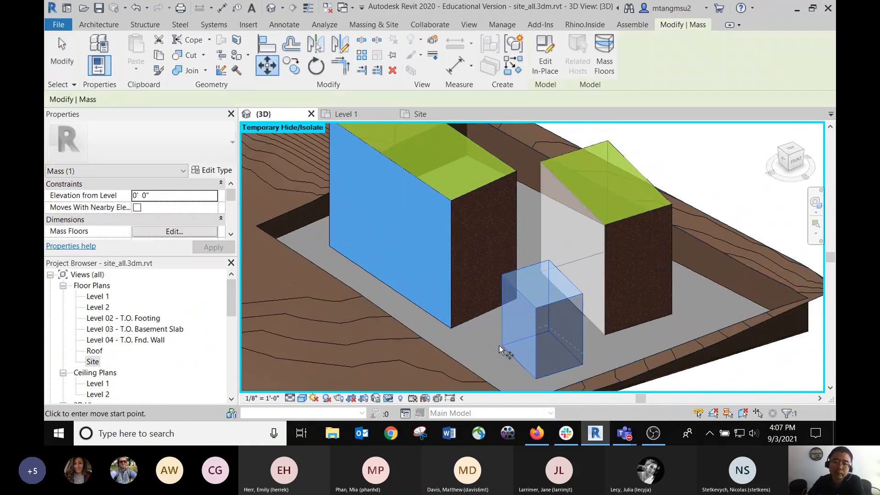
pyautogui.click(502, 345)
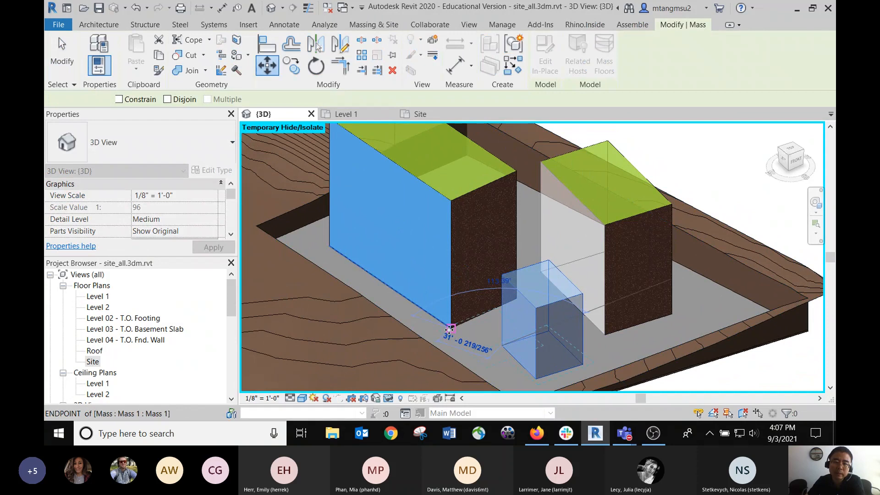
pyautogui.click(449, 330)
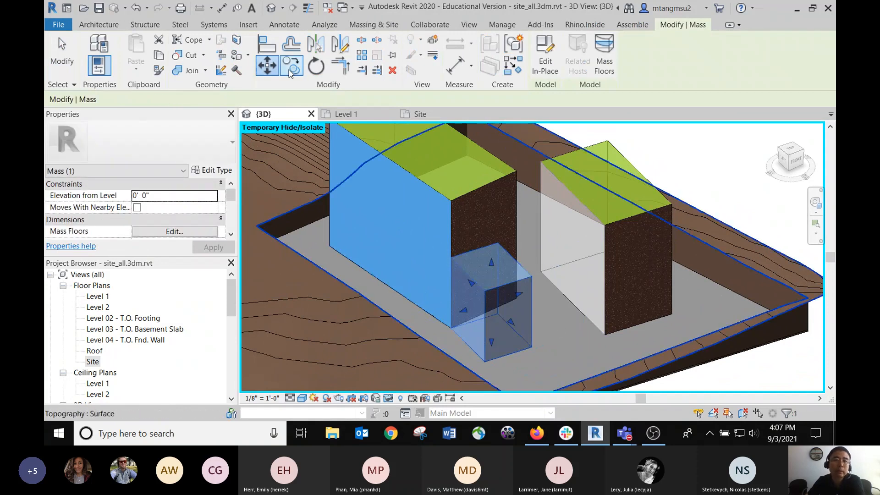
pyautogui.press('Escape')
pyautogui.press('Escape')
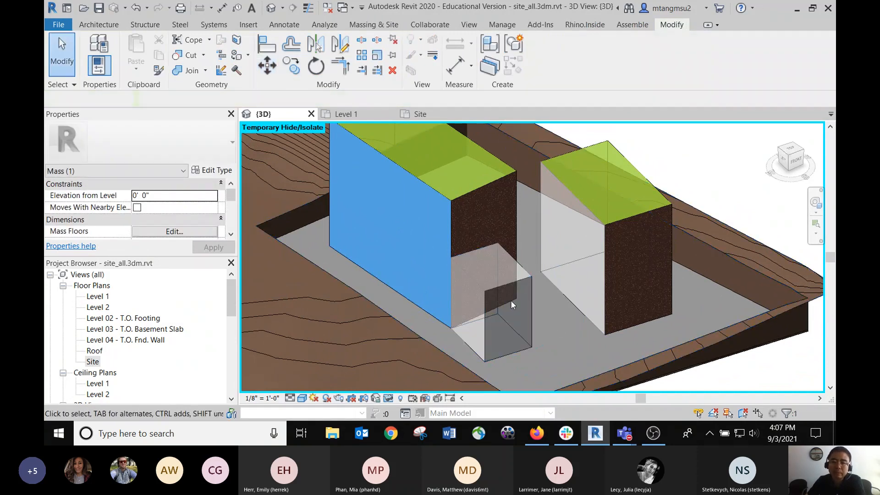
# Step: Try moving the small box so its base corner meets the near base corner of the smaller block
pyautogui.click(515, 282)
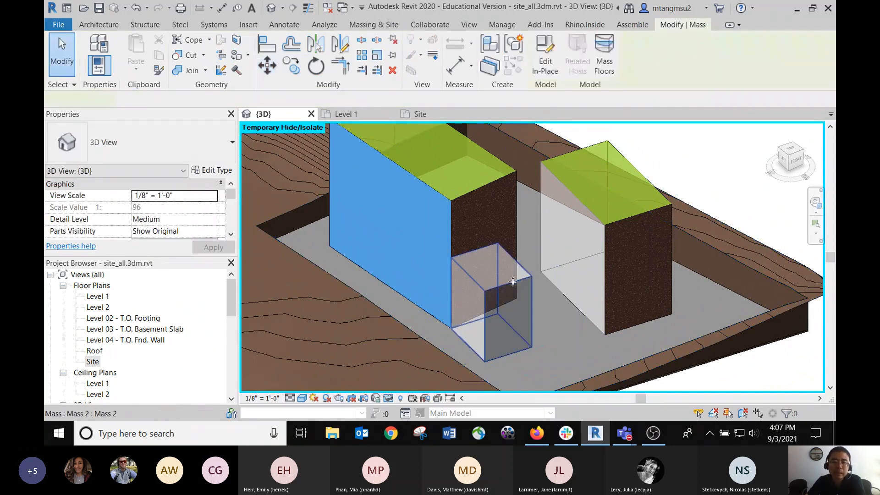
pyautogui.click(267, 67)
pyautogui.click(532, 347)
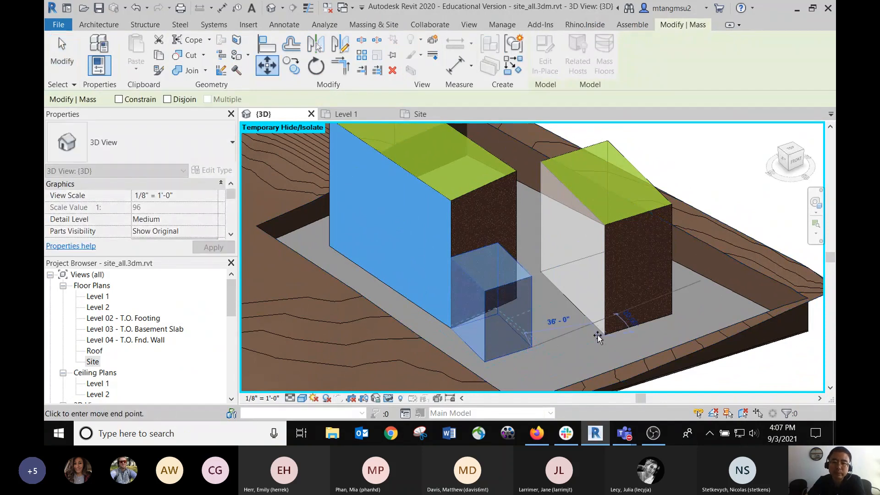
pyautogui.click(605, 335)
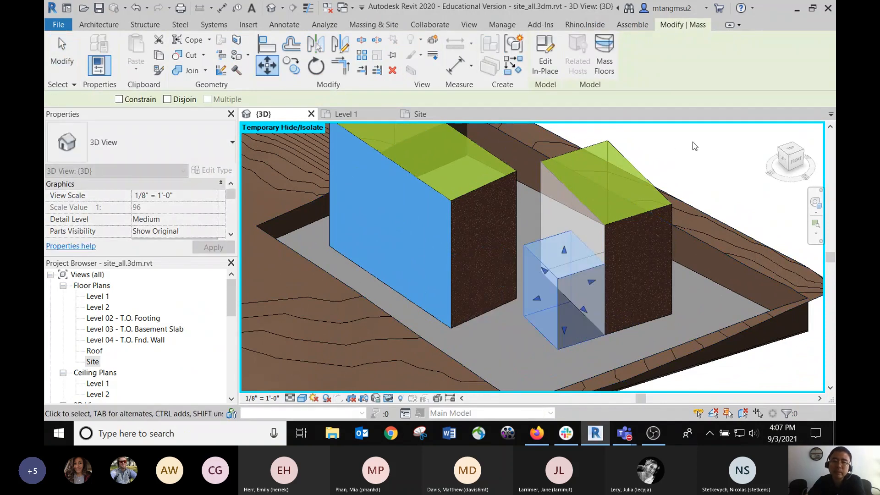
# Step: Try raising the small box so its base corner snaps to the near top corner of the smaller block
pyautogui.moveTo(692, 141); pyautogui.dragTo(593, 183, button='middle')
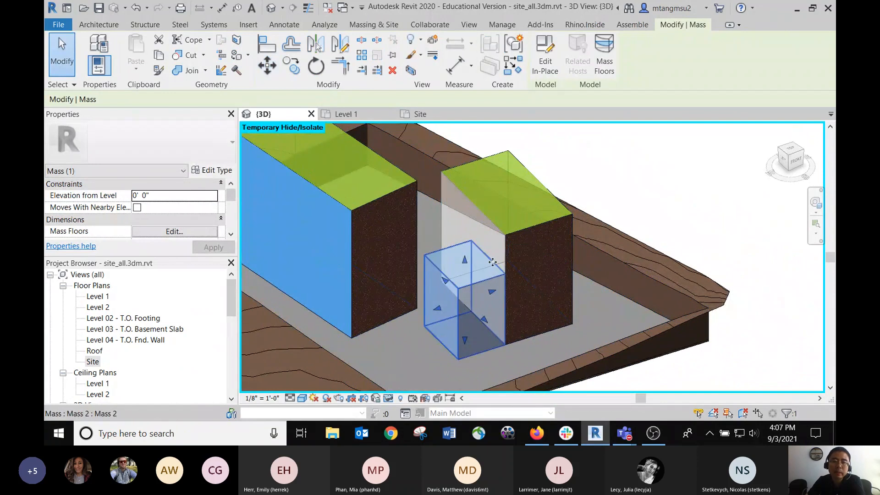
pyautogui.click(267, 68)
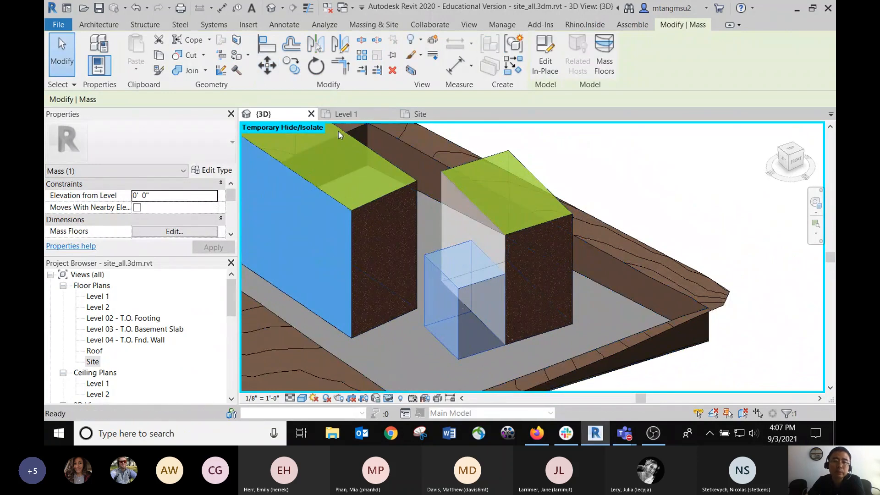
pyautogui.click(505, 345)
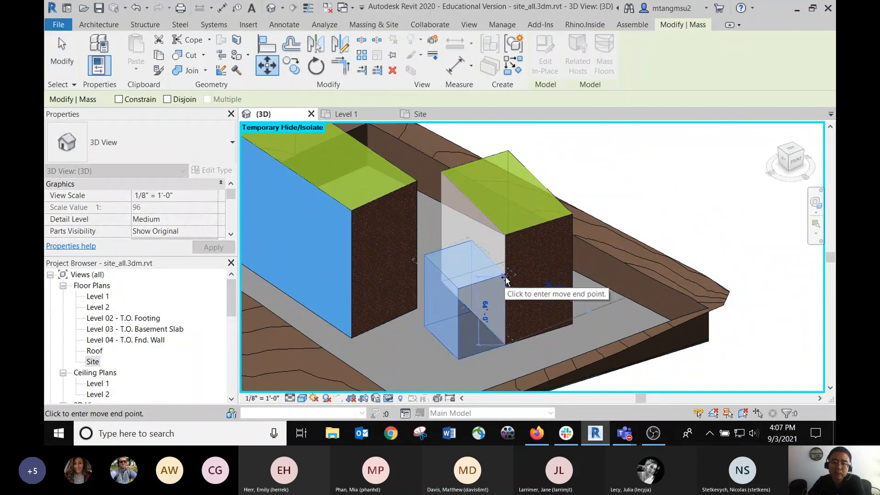
pyautogui.scroll(2, 507, 235)
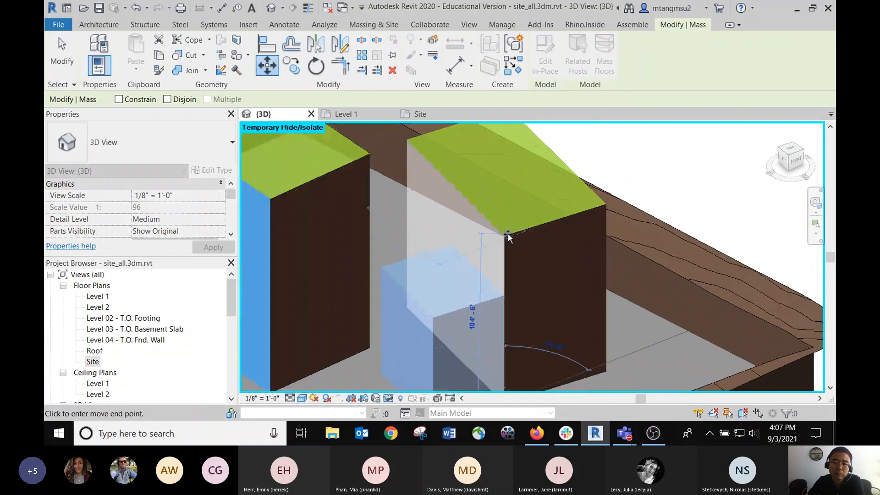
pyautogui.scroll(2, 508, 236)
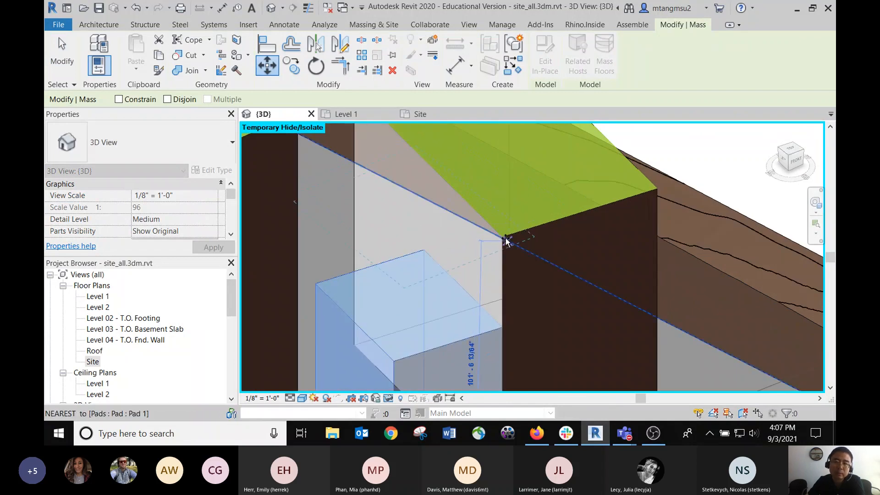
pyautogui.click(504, 236)
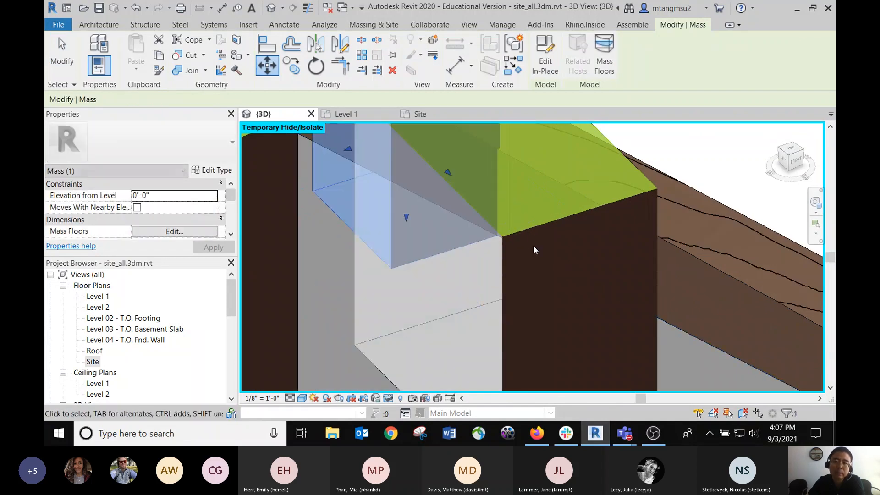
# Step: Undo the last two moves of the small box
pyautogui.scroll(-3, 532, 247)
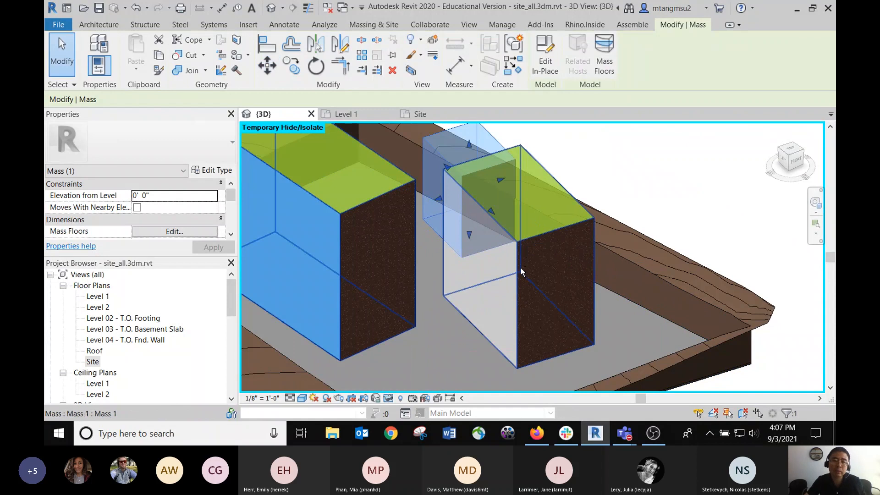
pyautogui.keyDown('shift'); pyautogui.moveTo(521, 269); pyautogui.dragTo(542, 262, button='middle'); pyautogui.keyUp('shift')
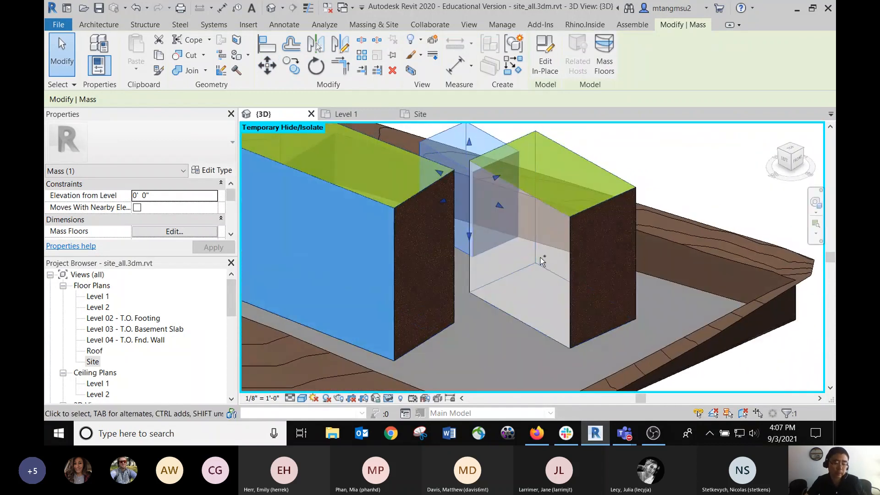
pyautogui.hotkey('ctrl', 'z')
pyautogui.scroll(5, 538, 258)
pyautogui.scroll(-6, 551, 241)
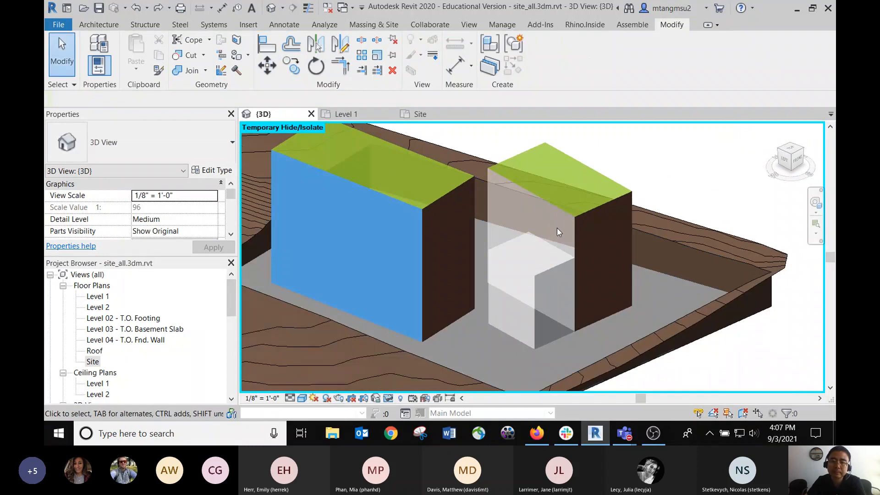
pyautogui.scroll(-1, 557, 228)
pyautogui.hotkey('ctrl', 'z')
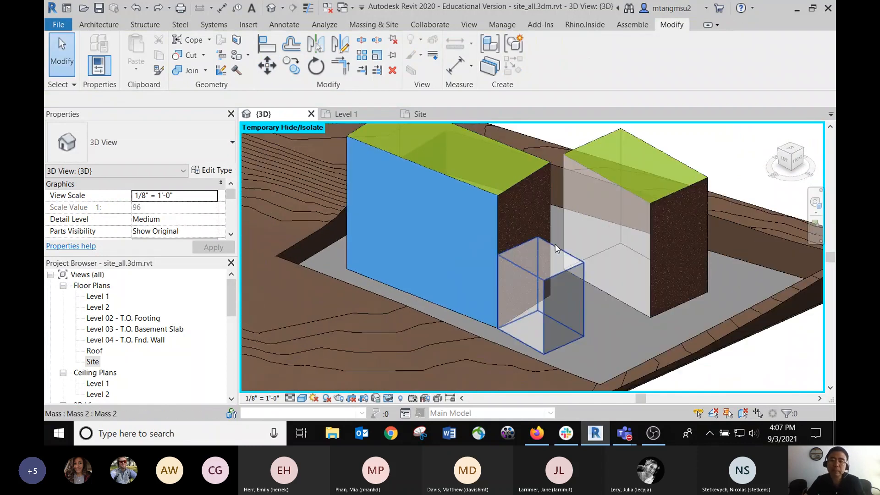
pyautogui.click(531, 274)
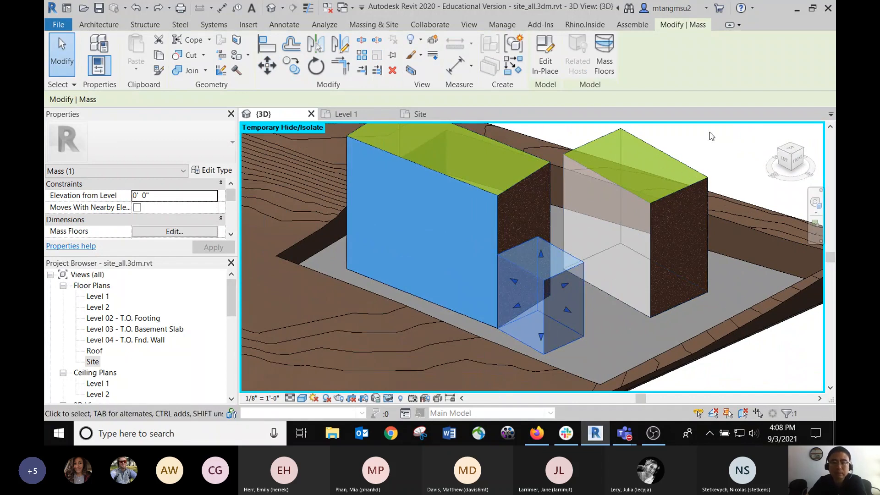
pyautogui.moveTo(709, 132); pyautogui.dragTo(635, 143, button='middle')
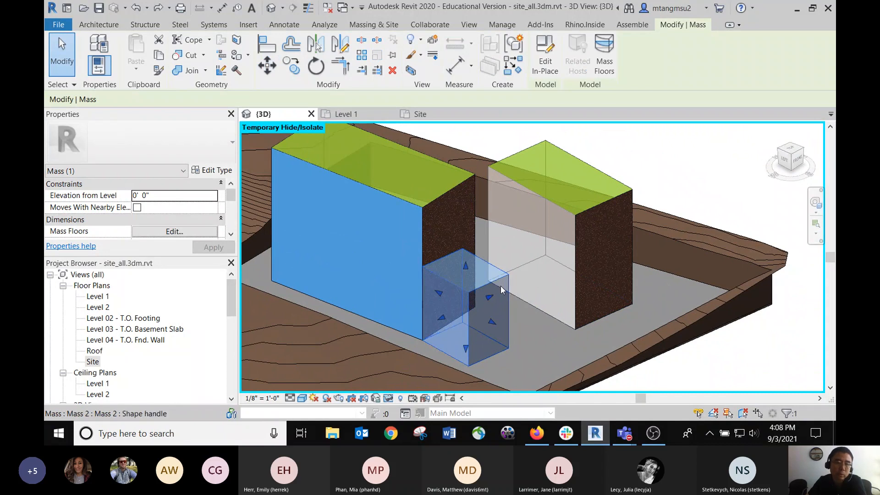
pyautogui.click(655, 159)
pyautogui.moveTo(487, 199); pyautogui.dragTo(523, 225, button='middle')
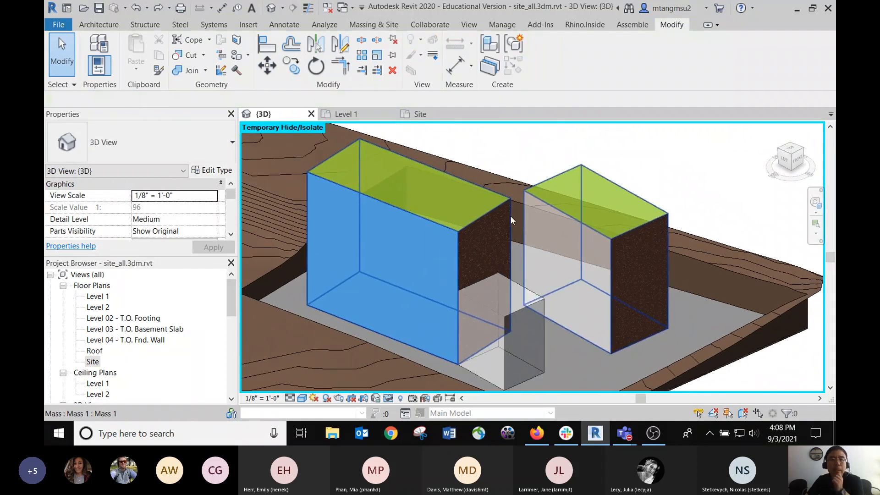
pyautogui.click(506, 316)
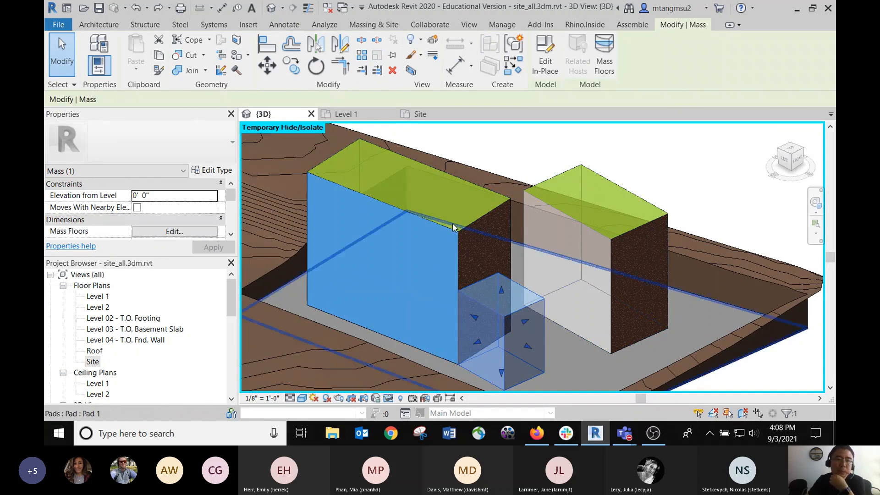
pyautogui.click(501, 143)
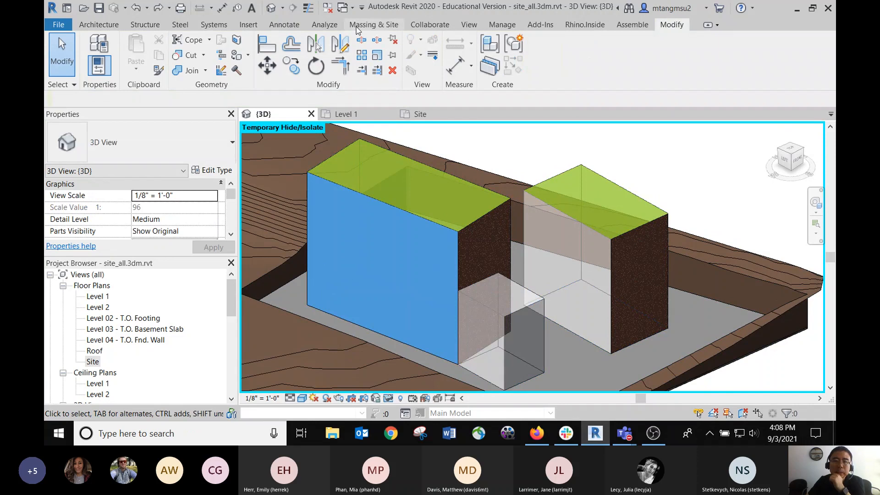
pyautogui.click(386, 26)
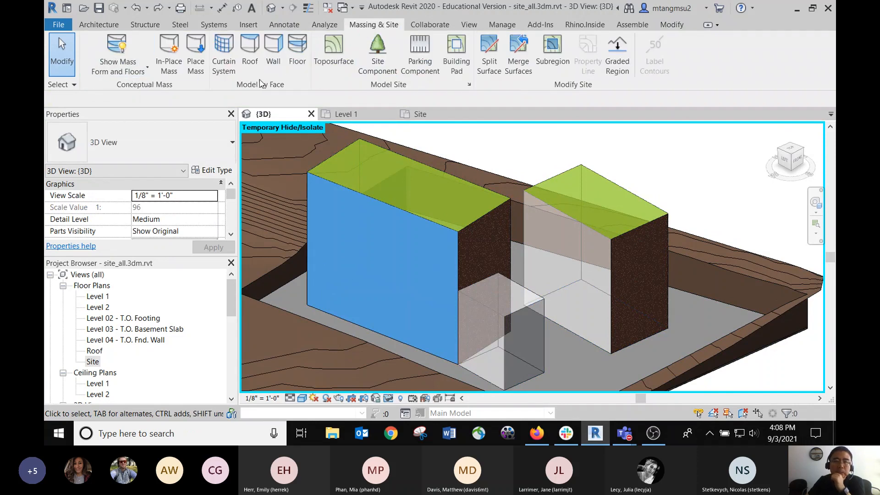
pyautogui.click(505, 24)
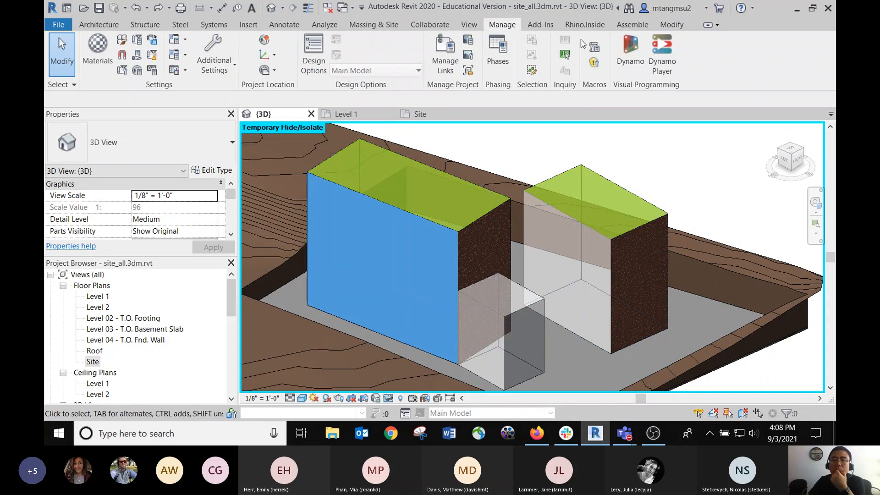
pyautogui.click(672, 25)
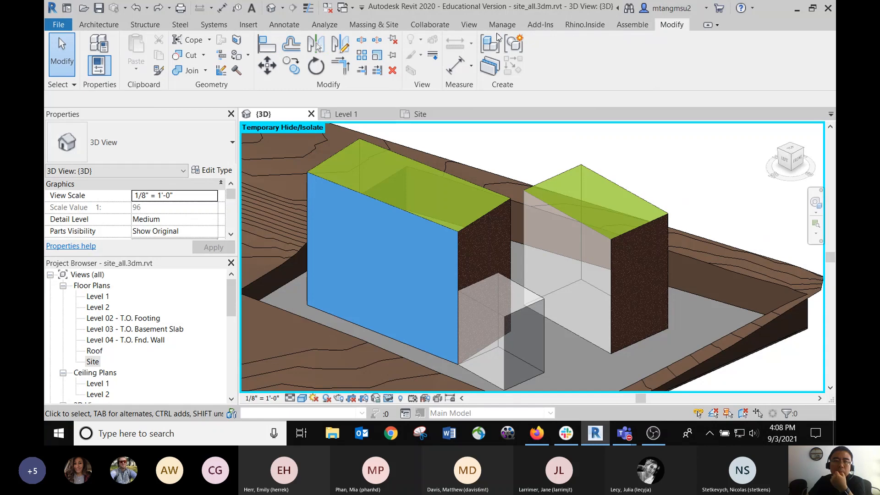
# Step: Start a new in-place mass and set its work plane to the green top face of the larger block
pyautogui.click(375, 25)
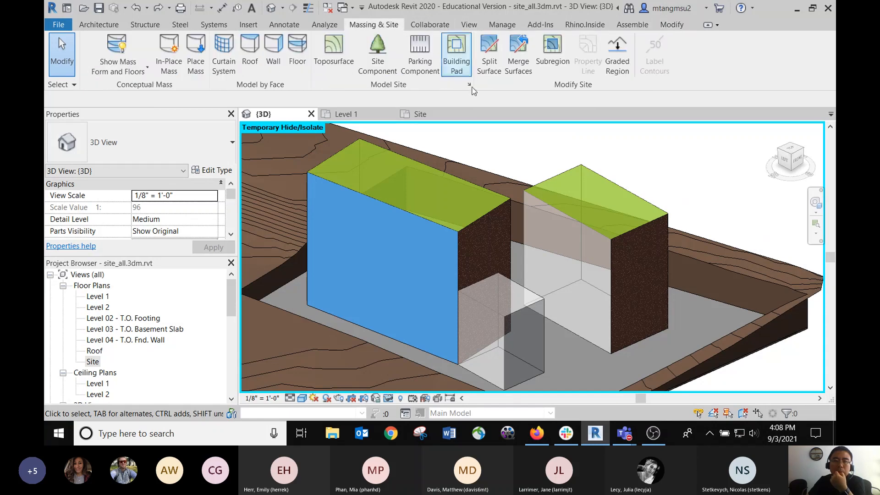
pyautogui.click(169, 70)
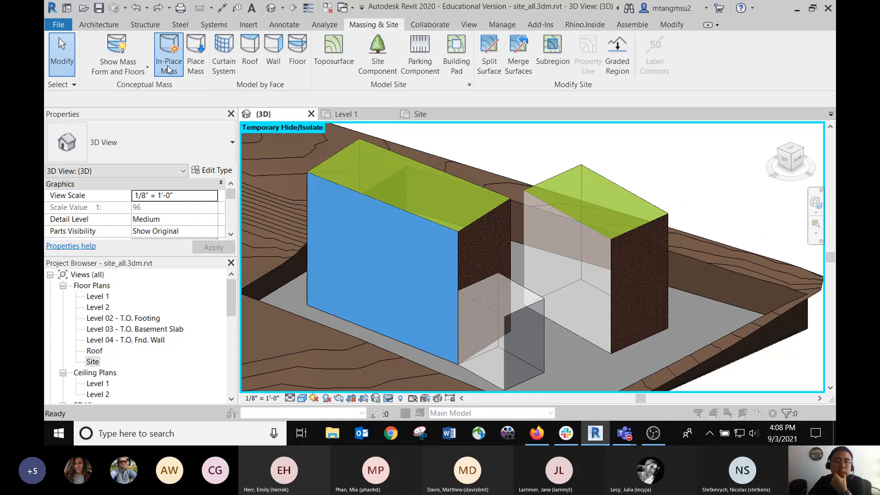
pyautogui.click(439, 239)
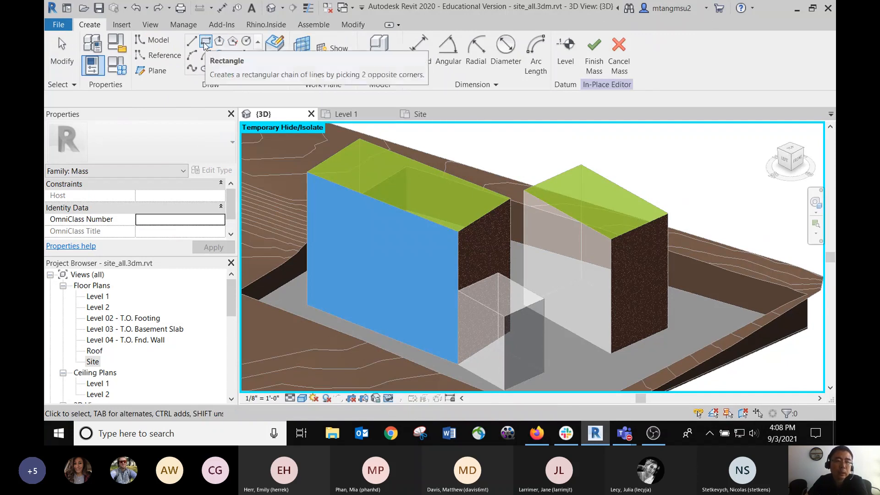
pyautogui.click(304, 48)
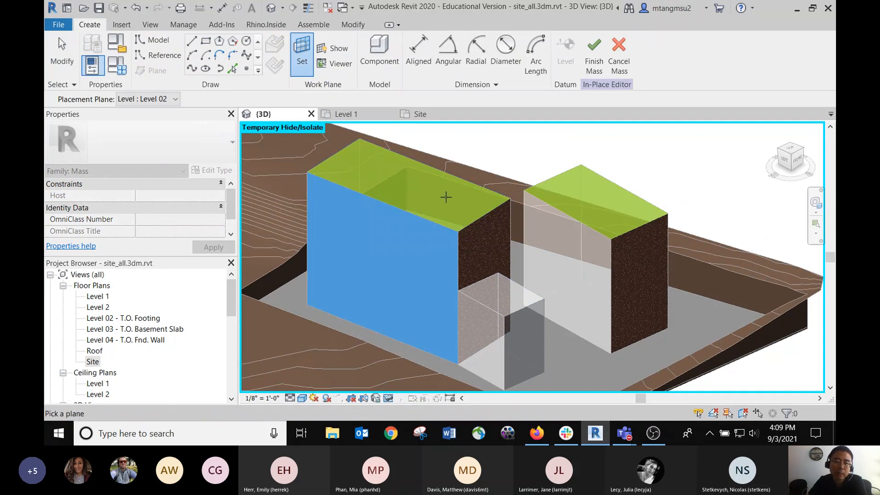
pyautogui.click(471, 184)
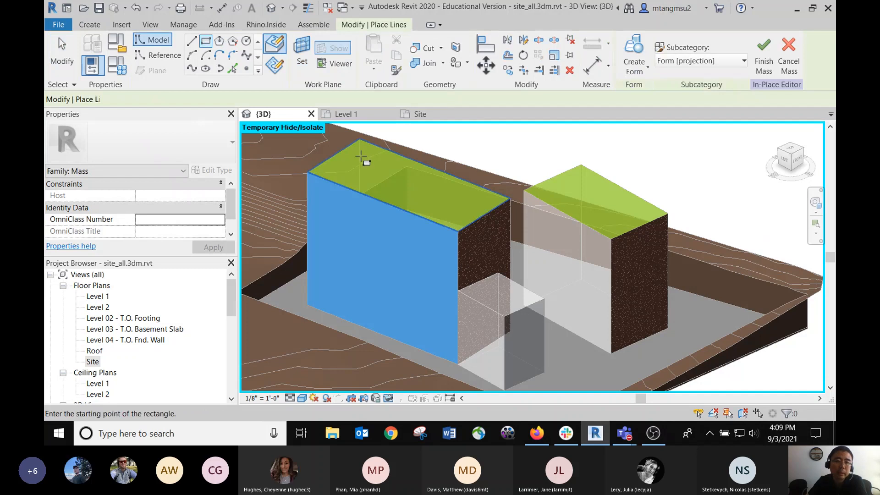
# Step: Draw a closed rectangle of model lines about 60' long, inset on the larger block's top face
pyautogui.click(193, 42)
pyautogui.click(452, 215)
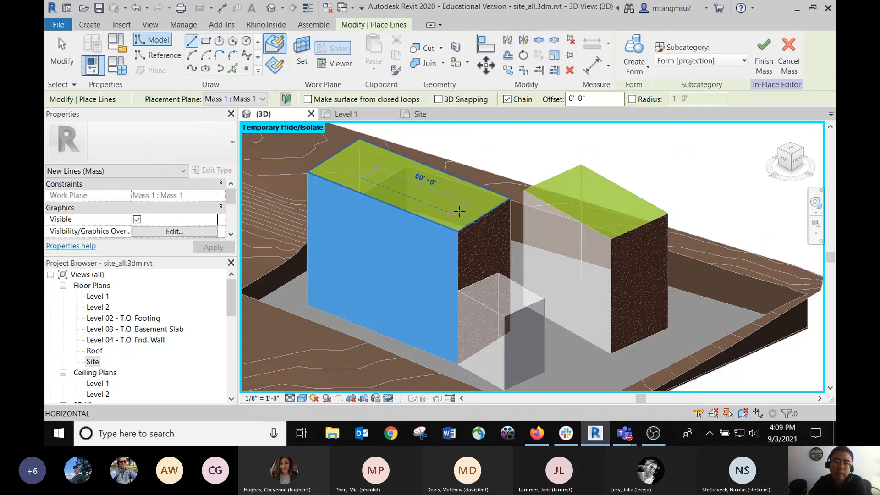
pyautogui.click(481, 196)
pyautogui.click(388, 159)
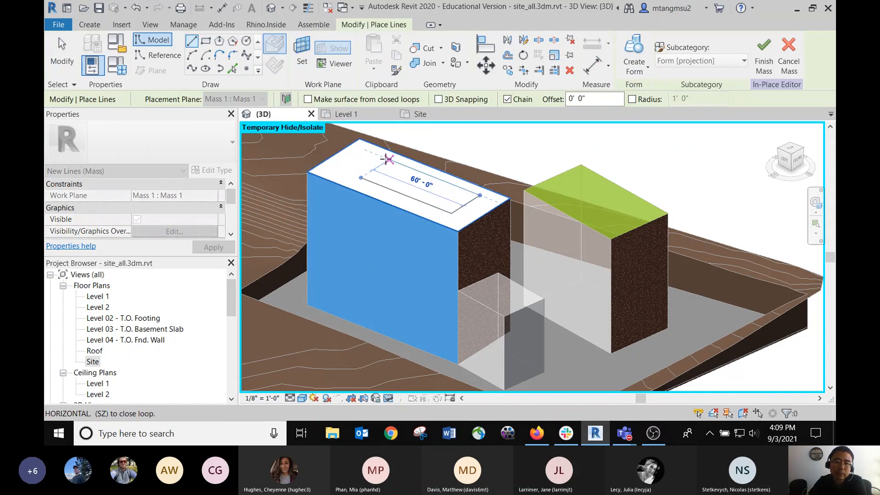
pyautogui.click(361, 177)
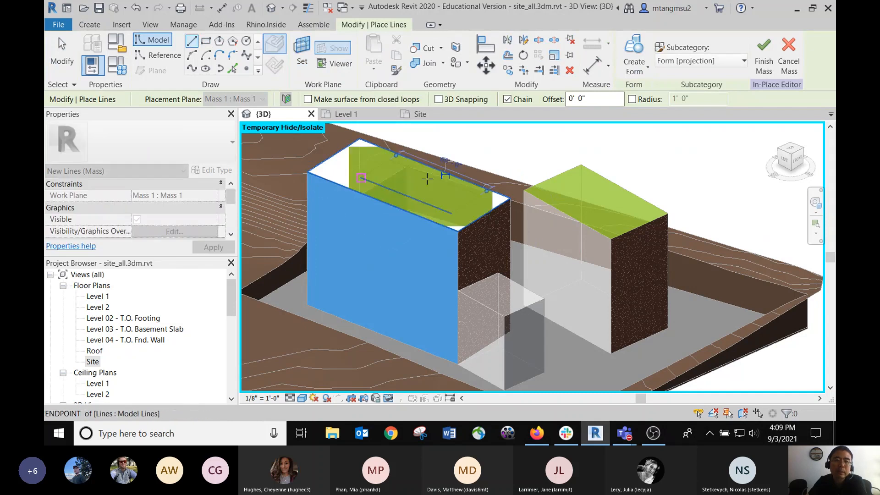
pyautogui.scroll(3, 403, 177)
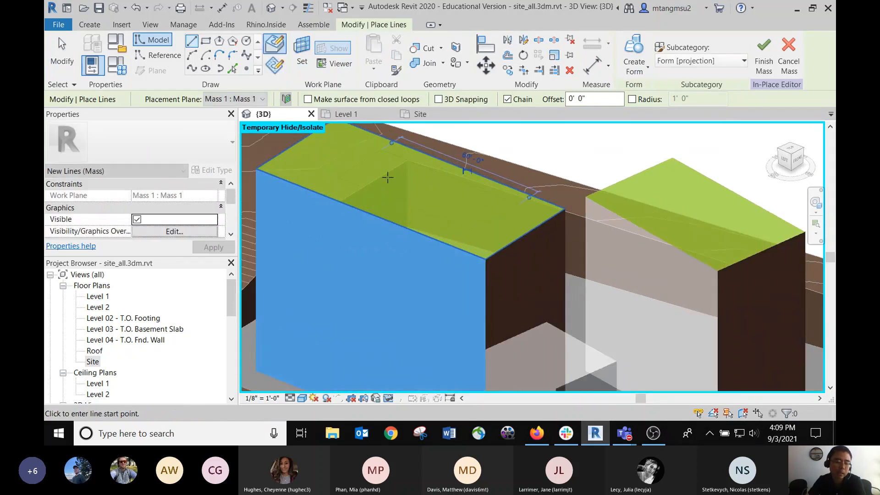
pyautogui.press('Escape')
pyautogui.press('Escape')
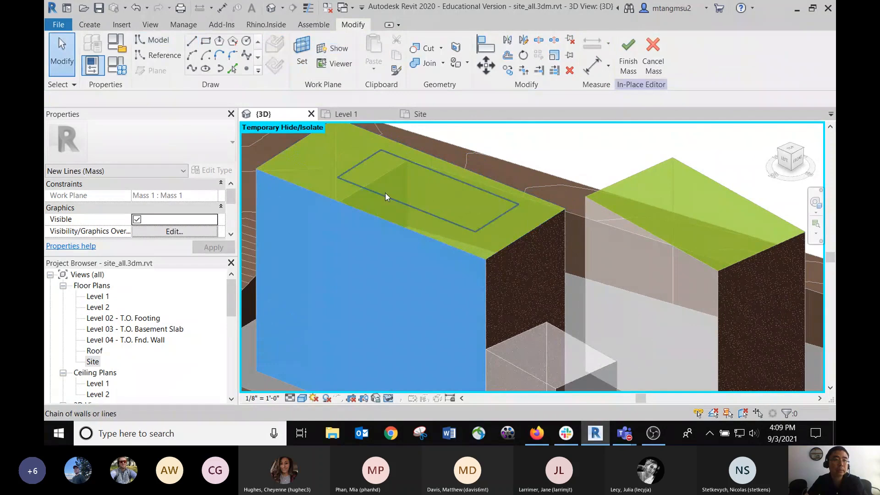
# Step: Select the whole chain of rectangle lines on the larger block's roof and create a solid form from it
pyautogui.click(385, 195)
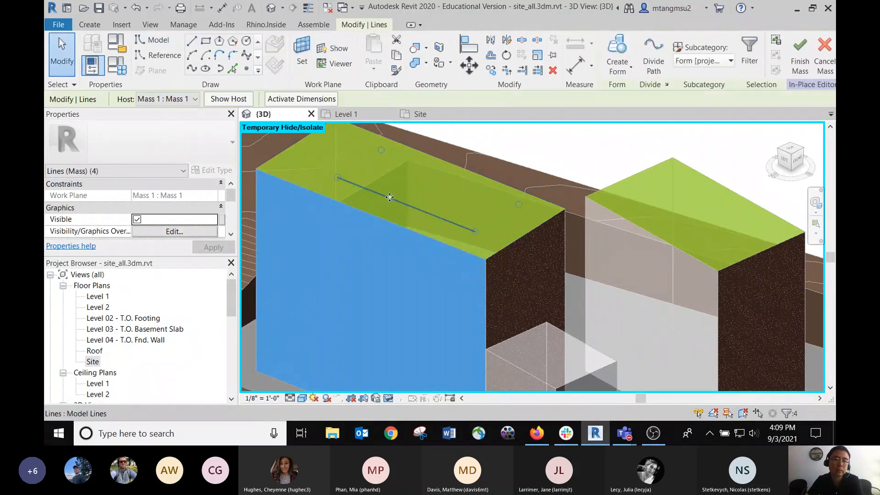
pyautogui.press('Tab')
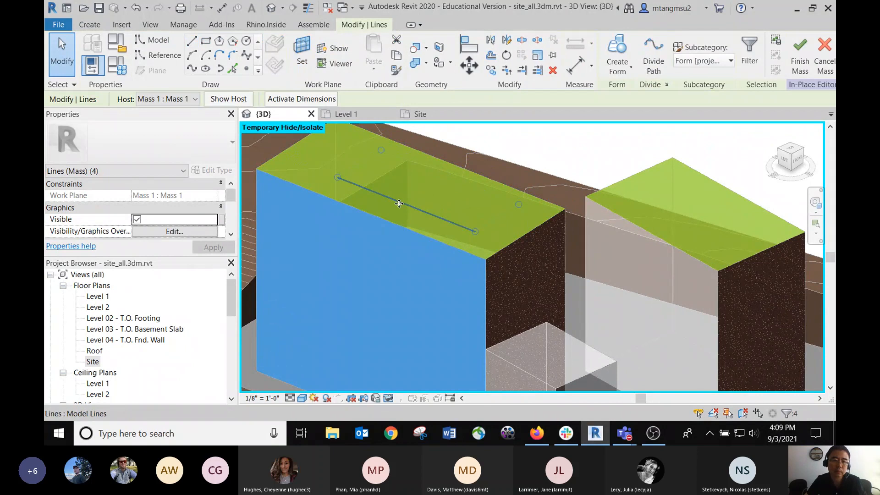
pyautogui.press('Tab')
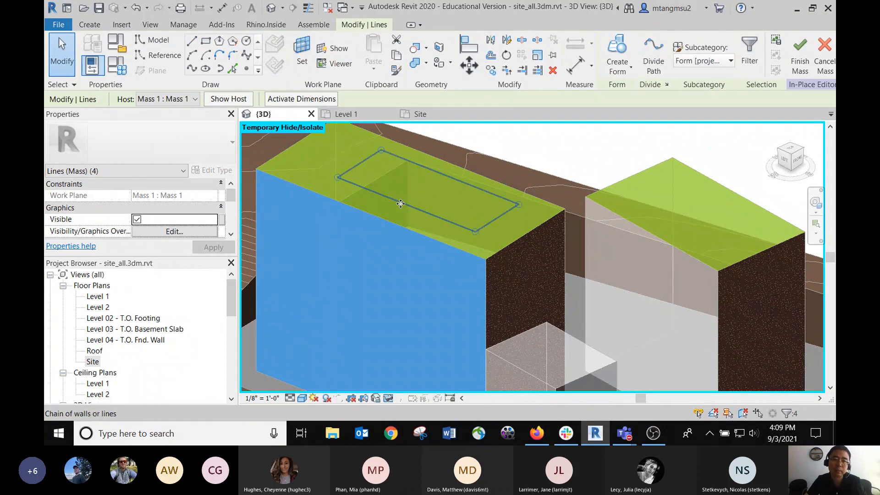
pyautogui.click(620, 73)
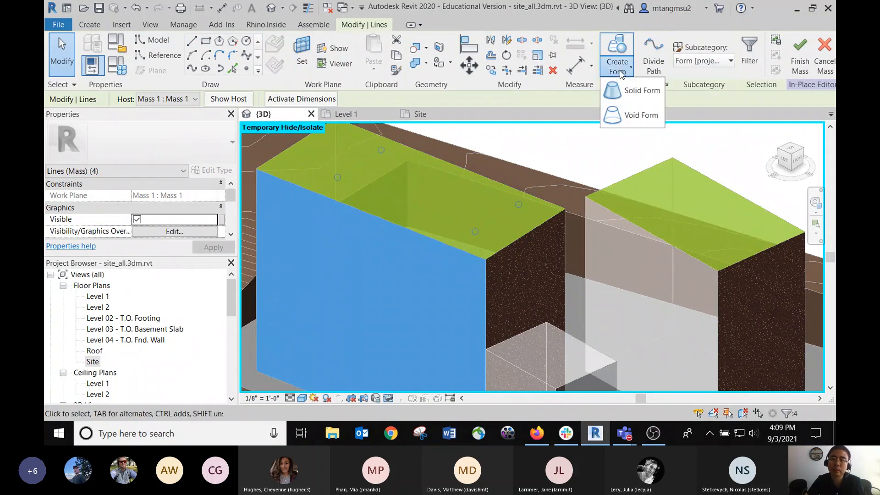
pyautogui.click(628, 94)
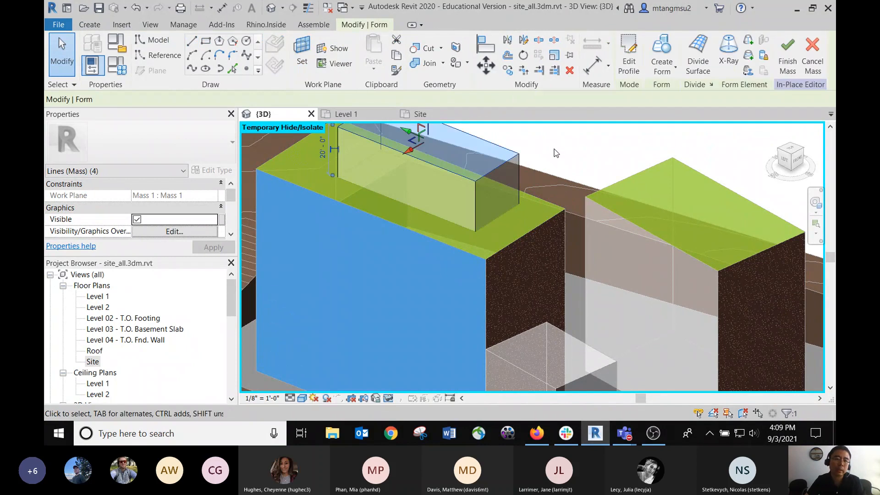
# Step: Raise the new box's top face until the box is about twice as tall
pyautogui.moveTo(555, 149); pyautogui.dragTo(513, 244, button='middle')
pyautogui.moveTo(386, 213); pyautogui.dragTo(387, 166)
pyautogui.press('Escape')
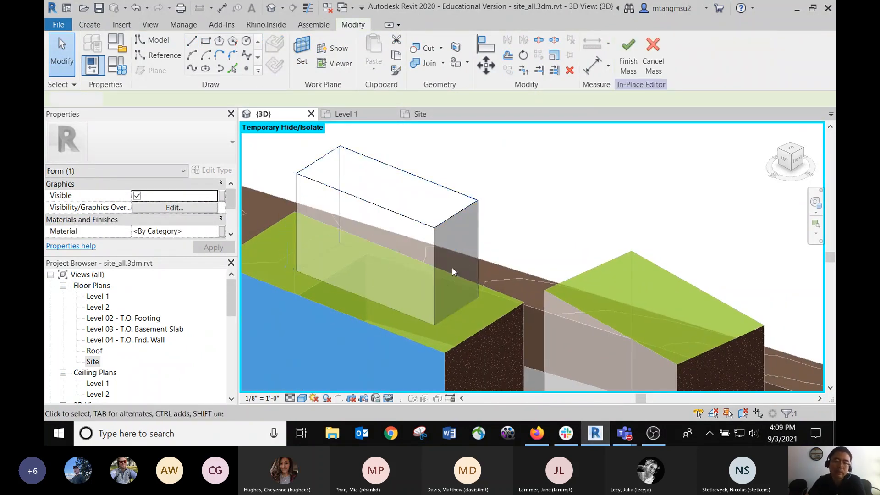
pyautogui.moveTo(494, 213); pyautogui.dragTo(532, 158, button='middle')
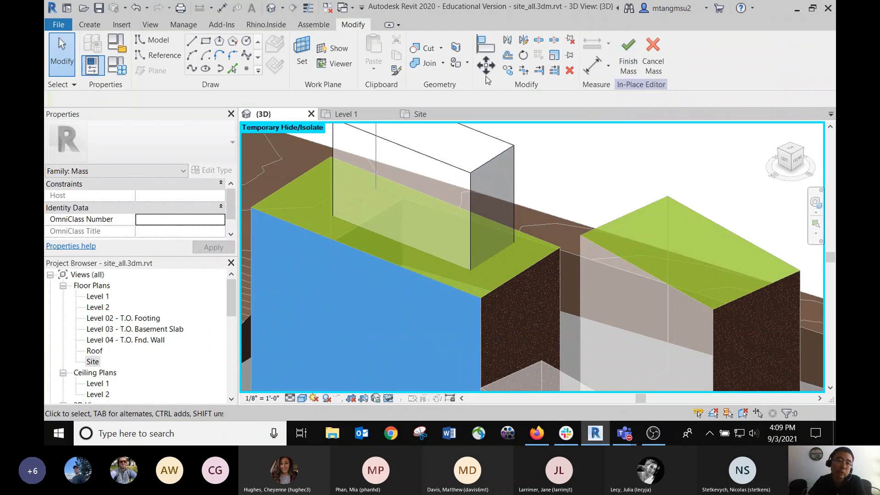
pyautogui.click(467, 269)
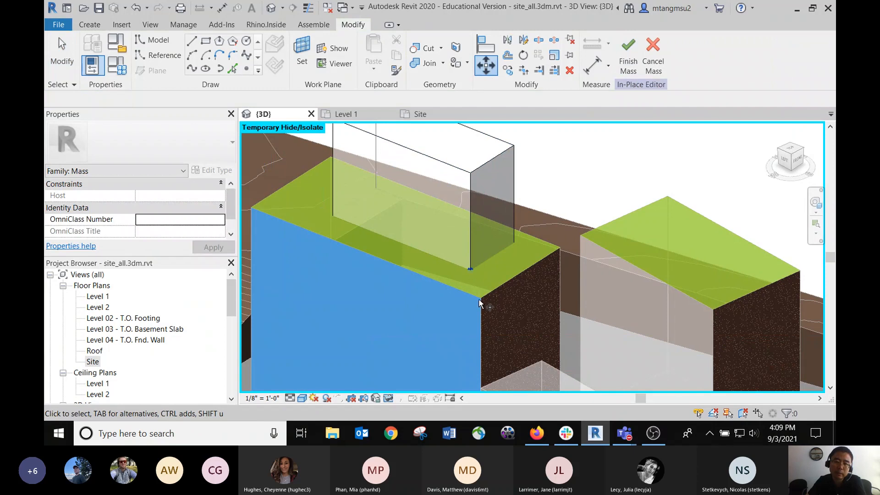
pyautogui.click(486, 65)
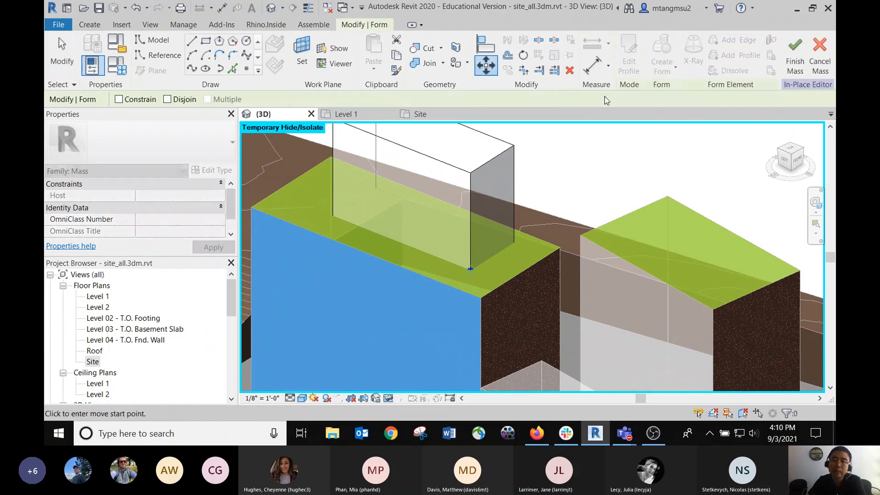
# Step: Finish the in-place mass that holds the new rooftop box
pyautogui.click(796, 53)
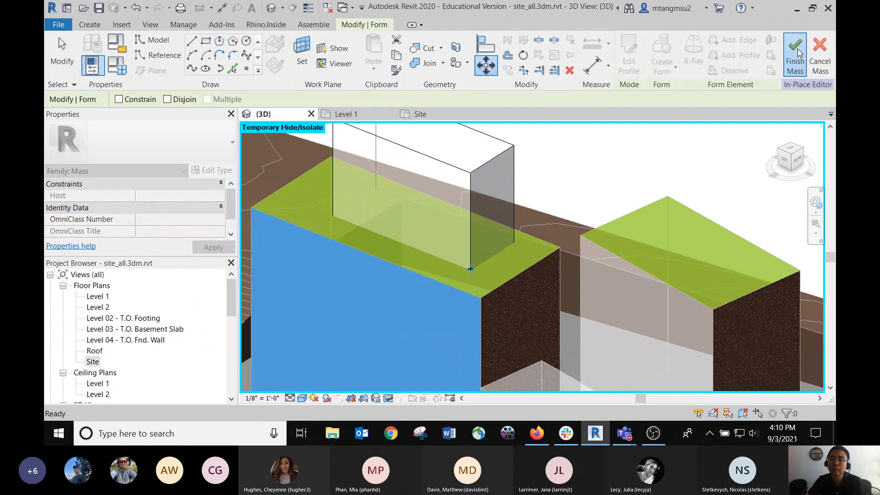
pyautogui.keyDown('shift'); pyautogui.moveTo(495, 251); pyautogui.dragTo(483, 240, button='middle'); pyautogui.keyUp('shift')
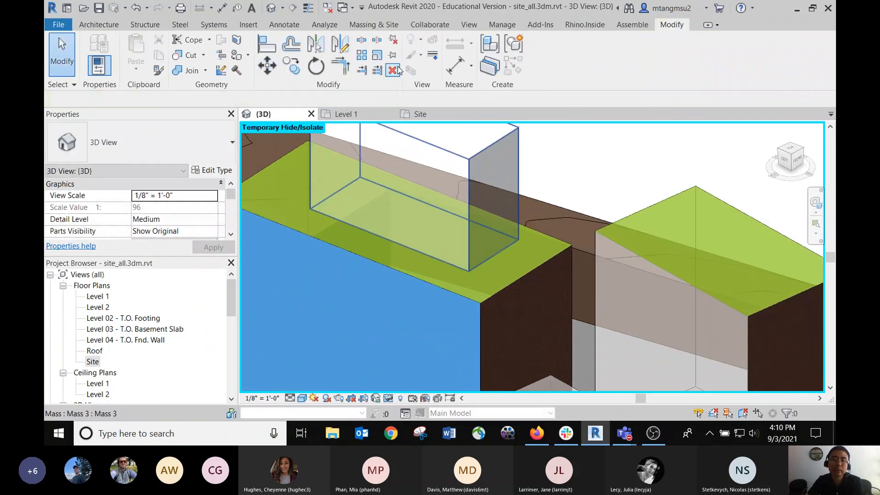
pyautogui.press('m')
pyautogui.press('v')
pyautogui.click(467, 271)
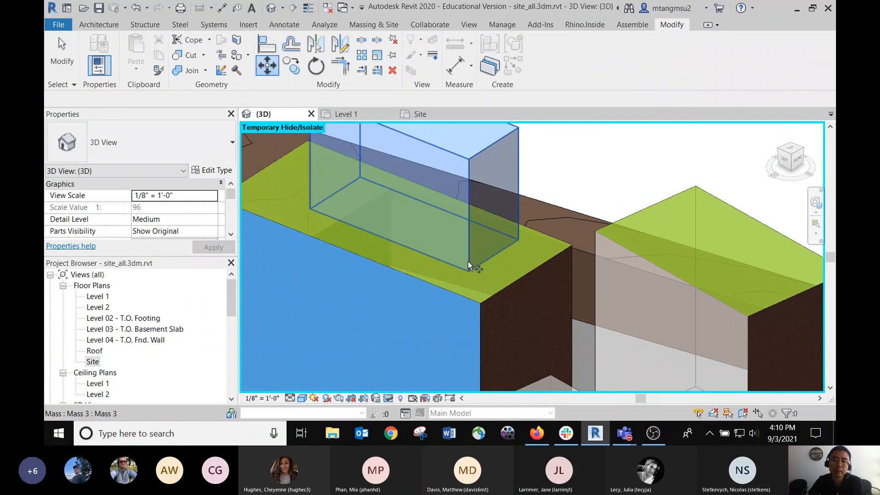
pyautogui.press('Escape')
# Step: Move the rooftop box so its near base corner snaps to the larger block's top corner between the blue and carpet faces
pyautogui.click(485, 145)
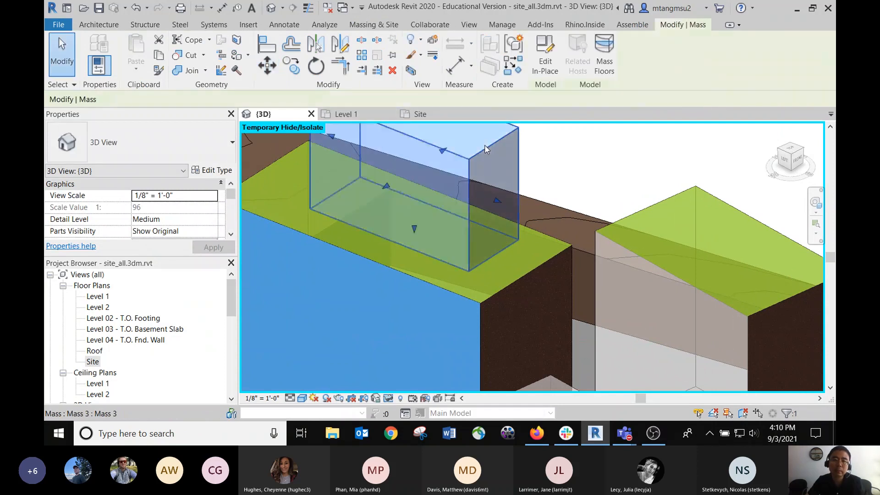
pyautogui.click(270, 68)
pyautogui.click(468, 269)
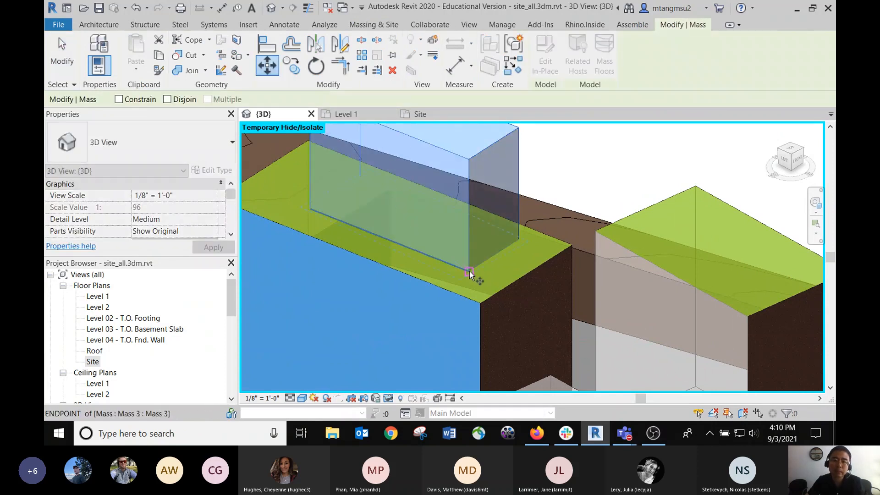
pyautogui.click(487, 299)
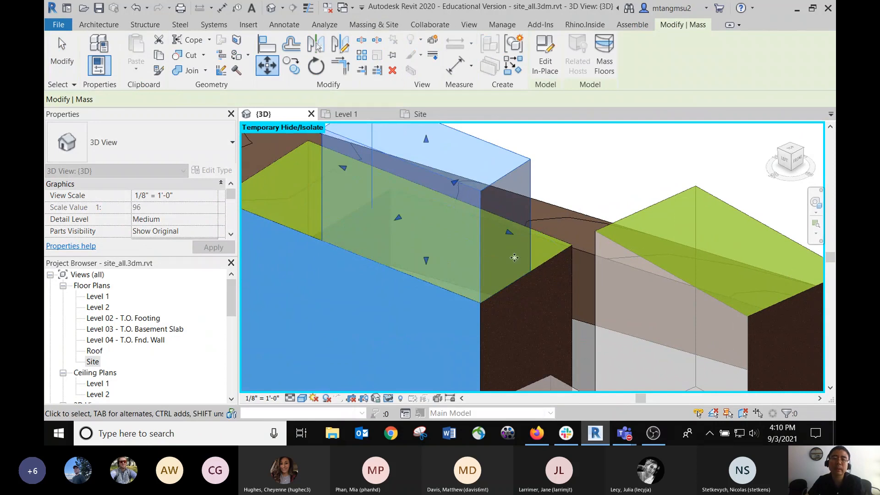
pyautogui.press('Escape')
# Step: Open the North building elevation view
pyautogui.moveTo(612, 184); pyautogui.dragTo(553, 211, button='middle')
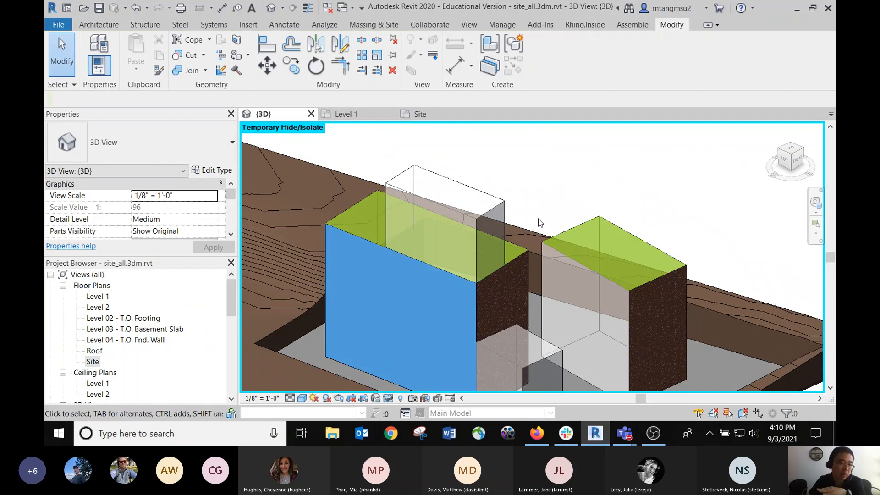
pyautogui.moveTo(546, 163); pyautogui.dragTo(549, 140, button='middle')
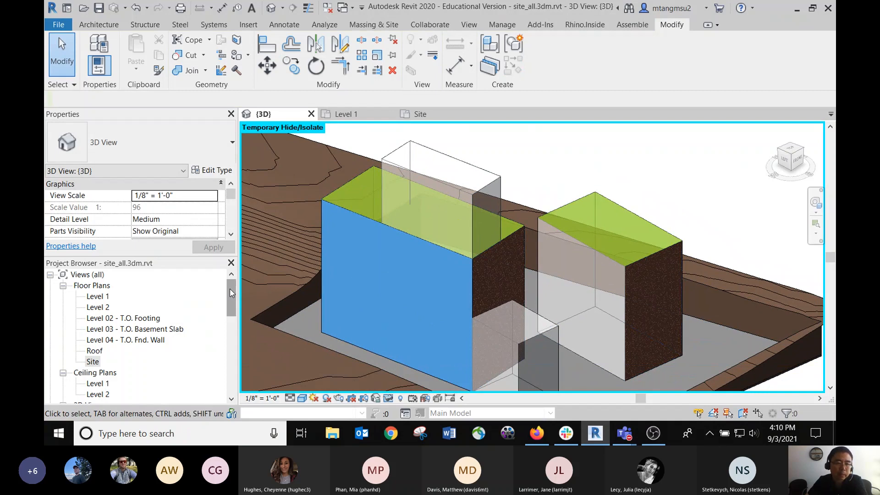
pyautogui.moveTo(230, 292); pyautogui.dragTo(230, 308)
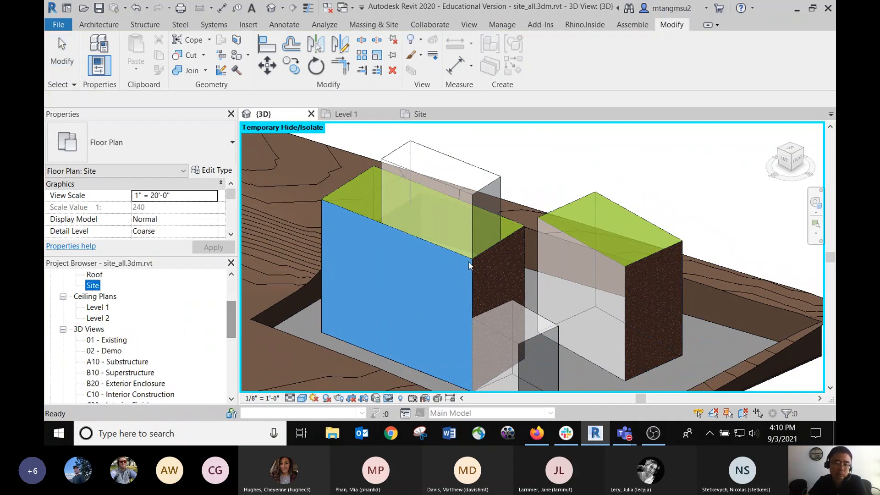
pyautogui.moveTo(232, 322); pyautogui.dragTo(241, 356)
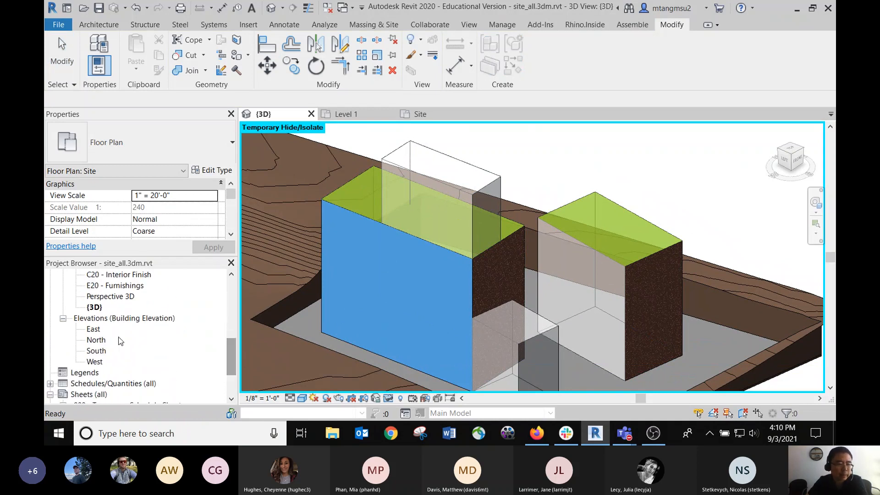
pyautogui.doubleClick(97, 340)
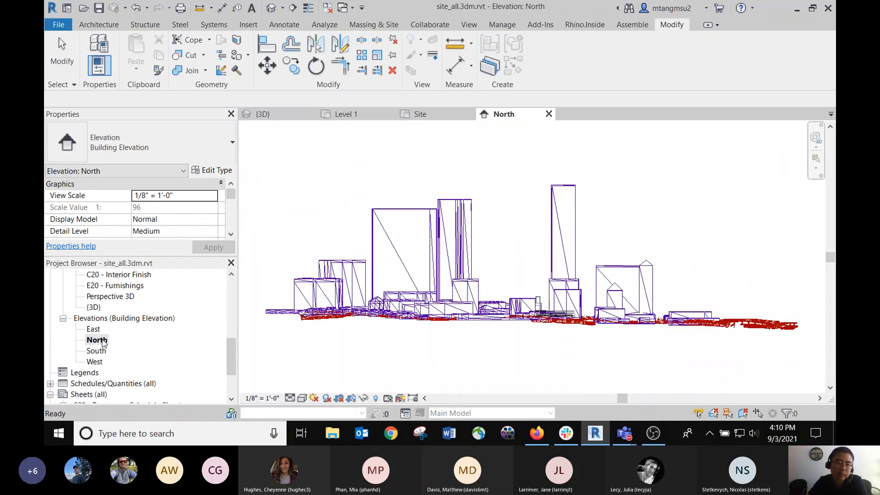
# Step: Temporarily hide the category of the imported ground_hole.dxf (2) context buildings in the North elevation
pyautogui.scroll(2, 507, 308)
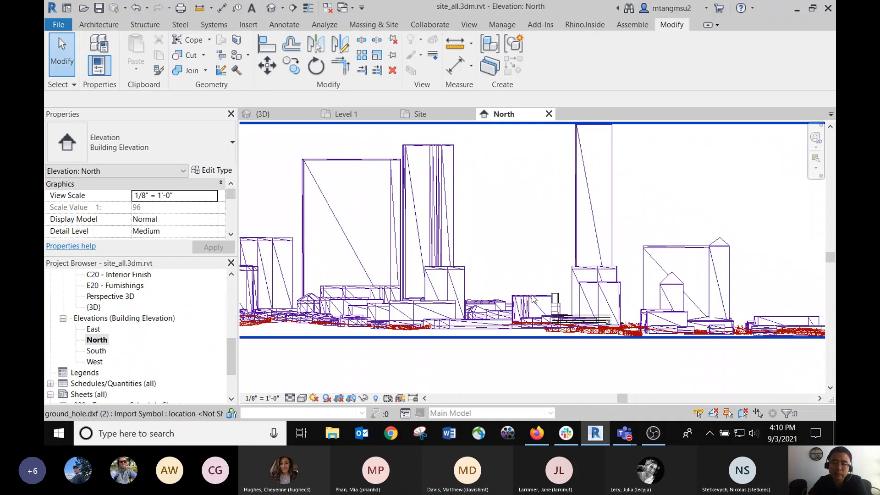
pyautogui.click(548, 292)
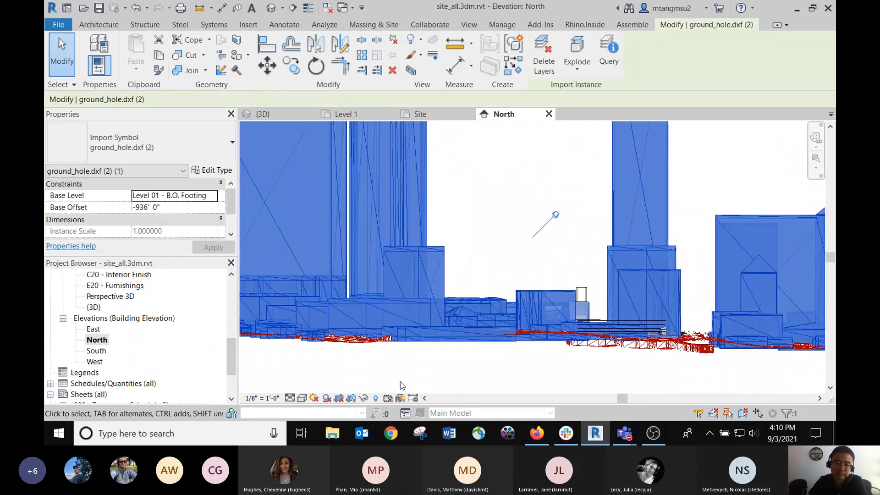
pyautogui.click(363, 399)
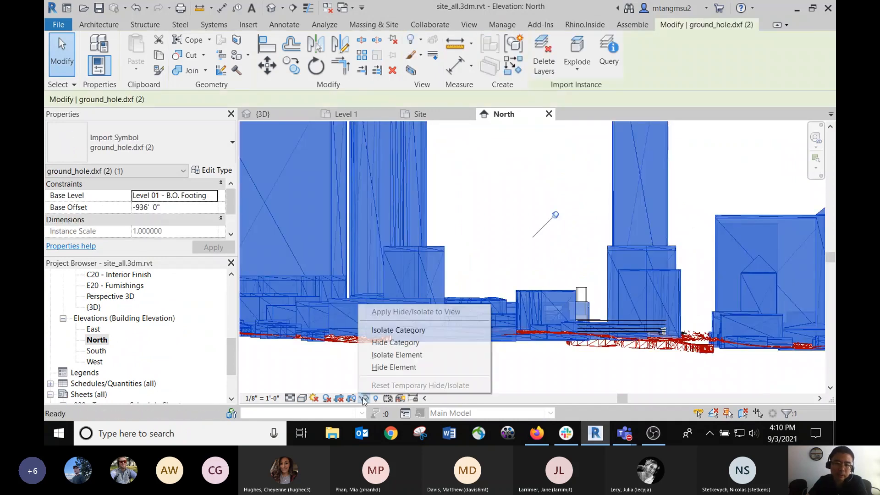
pyautogui.click(404, 345)
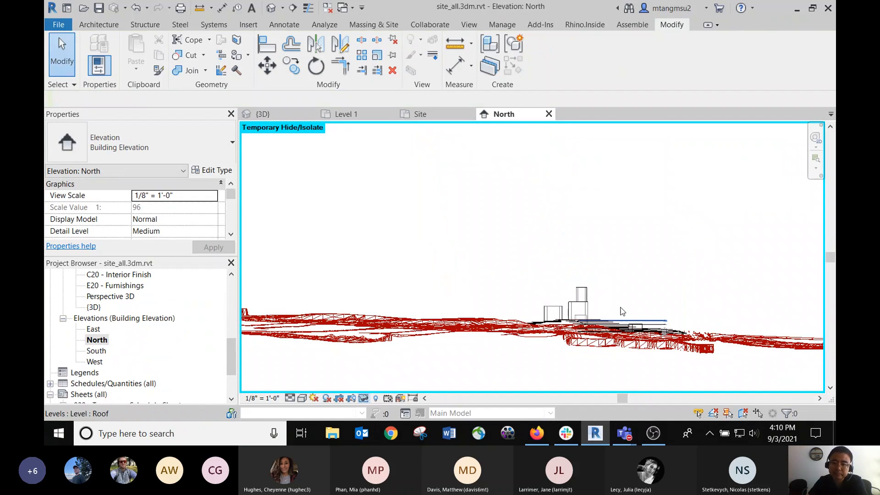
# Step: Shorten the rooftop box mass by raising its base and lowering its top, leaving it floating above the larger block
pyautogui.scroll(4, 598, 309)
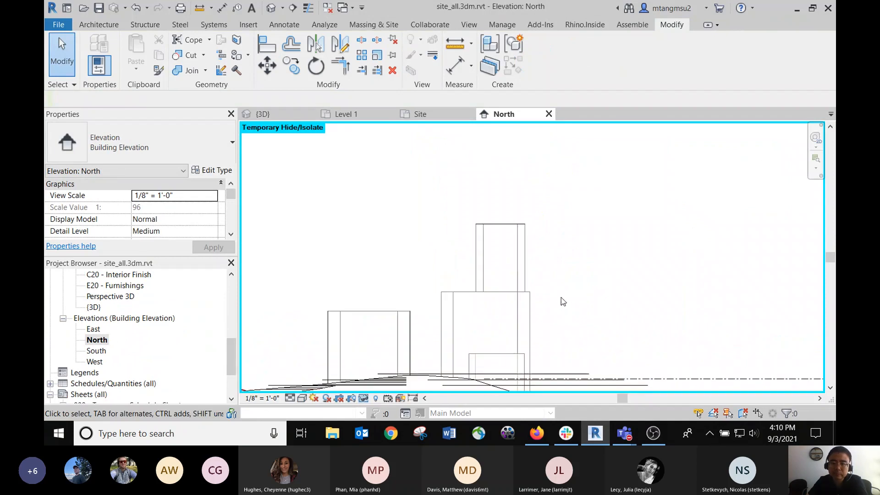
pyautogui.click(507, 227)
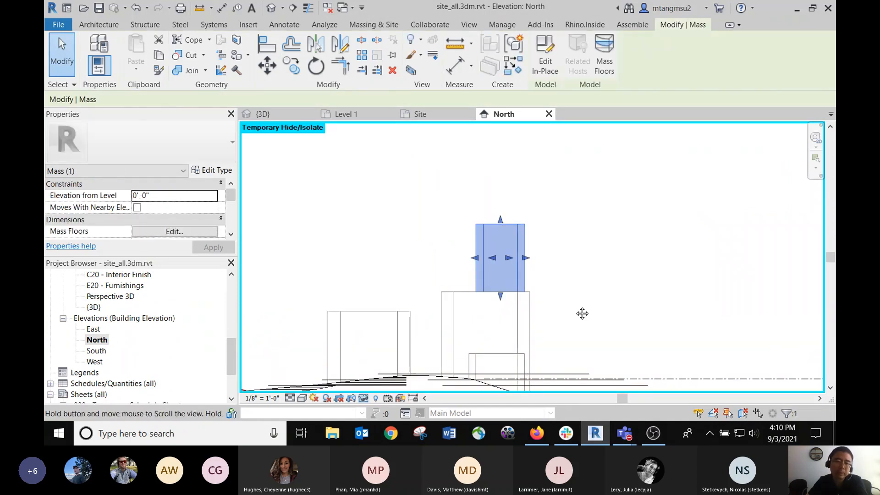
pyautogui.moveTo(582, 310); pyautogui.dragTo(598, 268, button='middle')
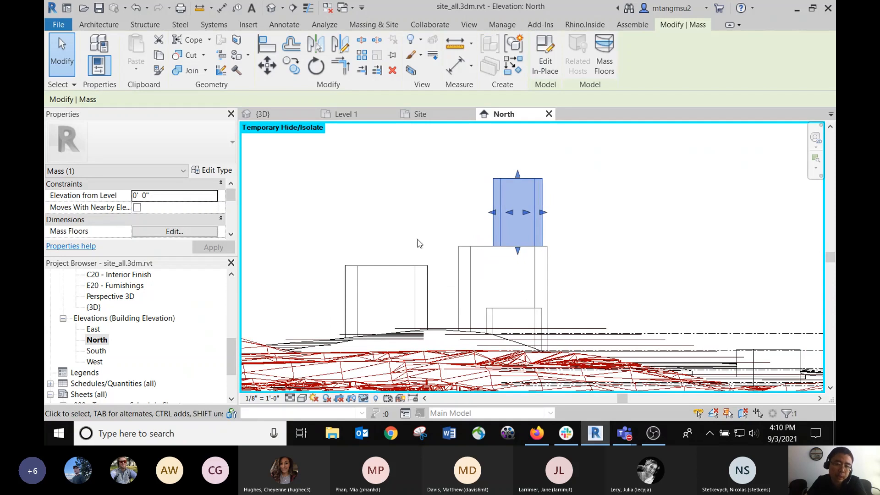
pyautogui.scroll(2, 574, 270)
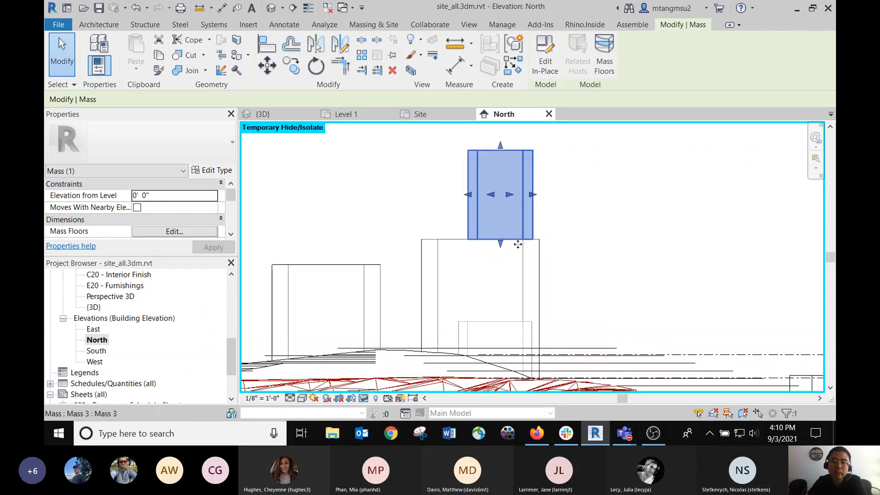
pyautogui.moveTo(500, 244); pyautogui.dragTo(502, 179)
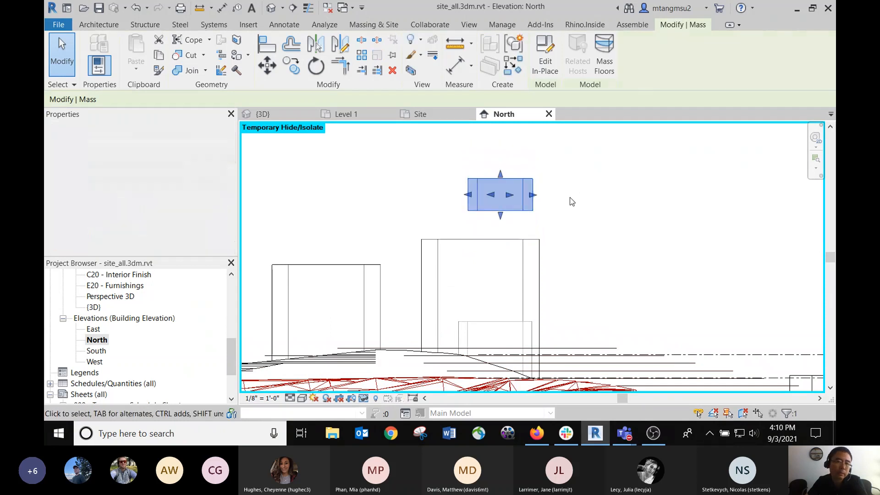
pyautogui.click(571, 201)
# Step: Move the shortened box freely across the elevation until it floats just above the neighbouring shorter block
pyautogui.click(506, 178)
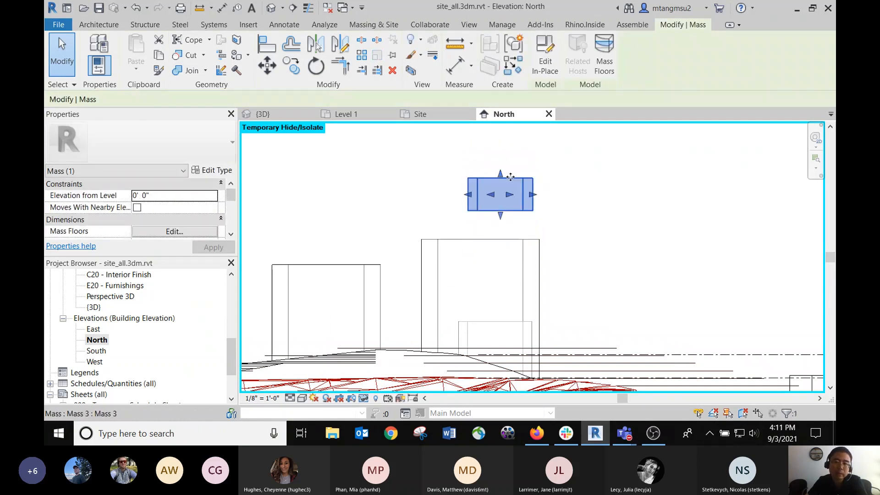
pyautogui.moveTo(508, 193); pyautogui.dragTo(367, 232)
pyautogui.scroll(4, 366, 243)
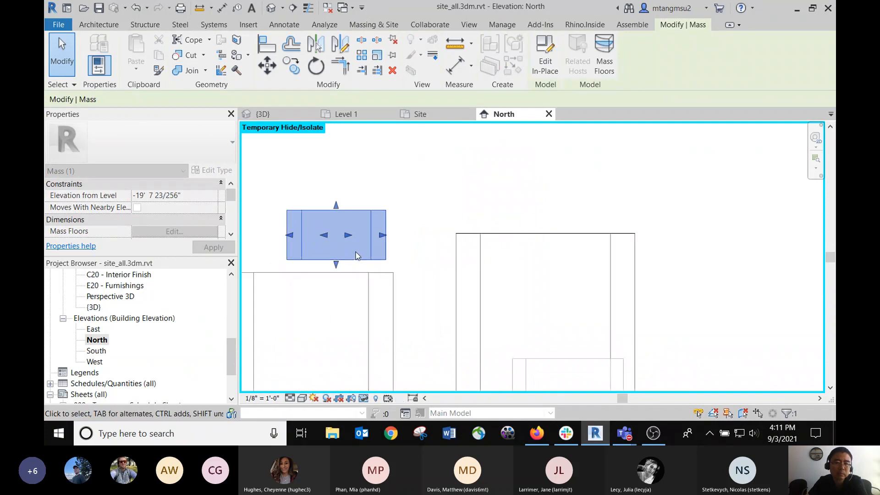
pyautogui.click(388, 191)
pyautogui.click(379, 206)
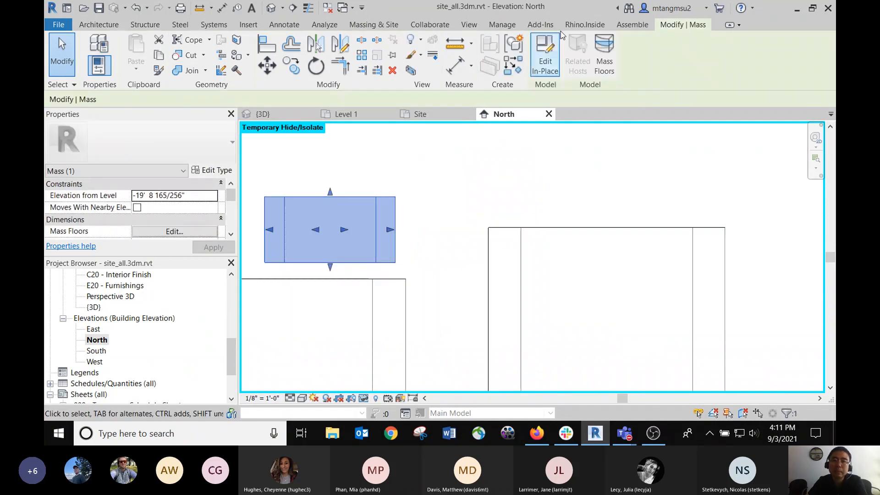
# Step: Move the box so its lower-right corner snaps to the shorter block's upper-right corner
pyautogui.click(502, 25)
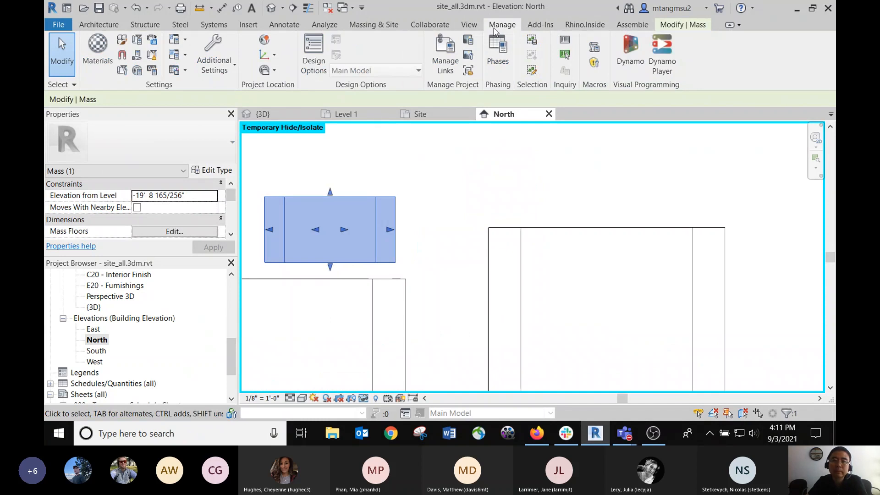
pyautogui.click(687, 26)
pyautogui.click(267, 65)
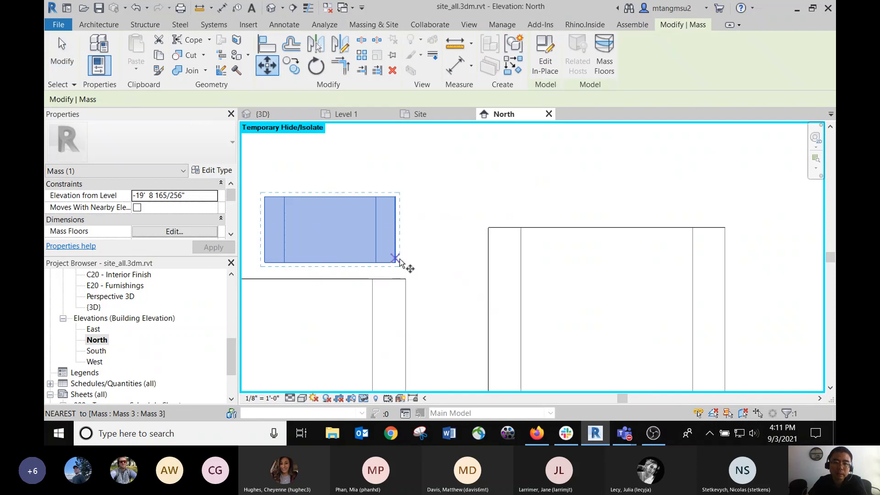
pyautogui.click(401, 268)
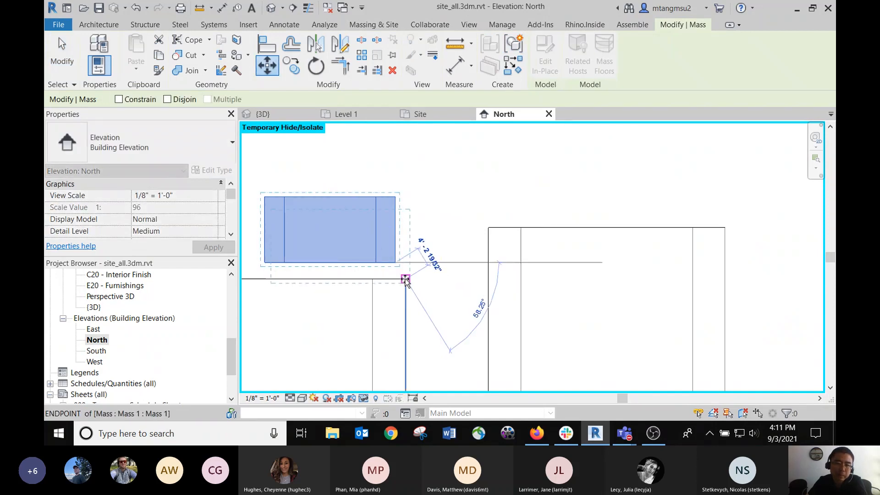
pyautogui.click(405, 279)
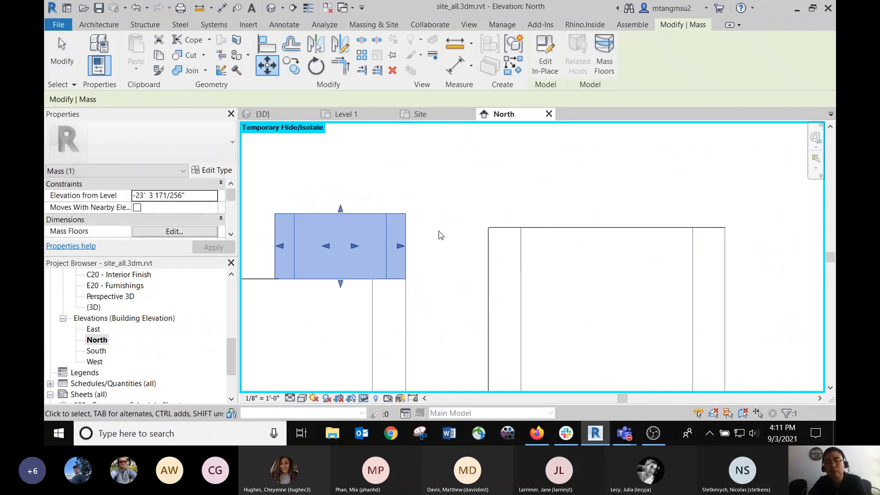
# Step: Move the box from its lower-right corner onto the larger block's roofline, at the top of that block's inner right vertical edge
pyautogui.moveTo(438, 231); pyautogui.dragTo(510, 207, button='middle')
pyautogui.scroll(1, 413, 214)
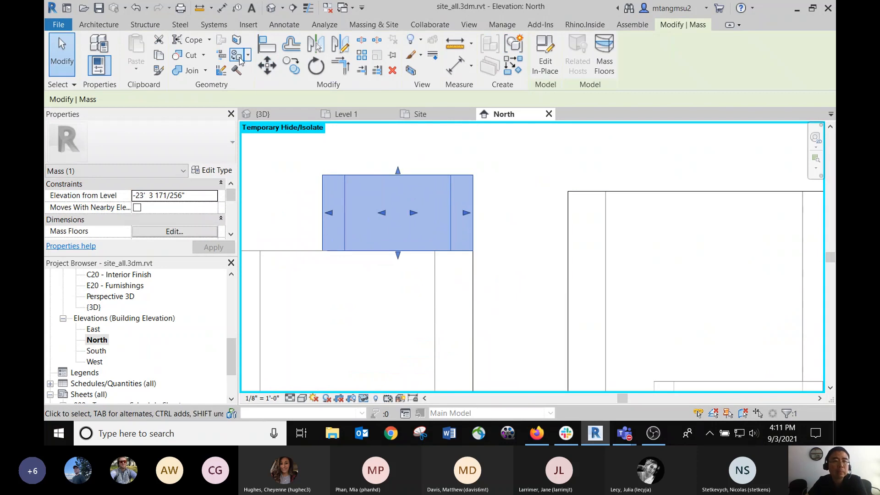
pyautogui.click(266, 67)
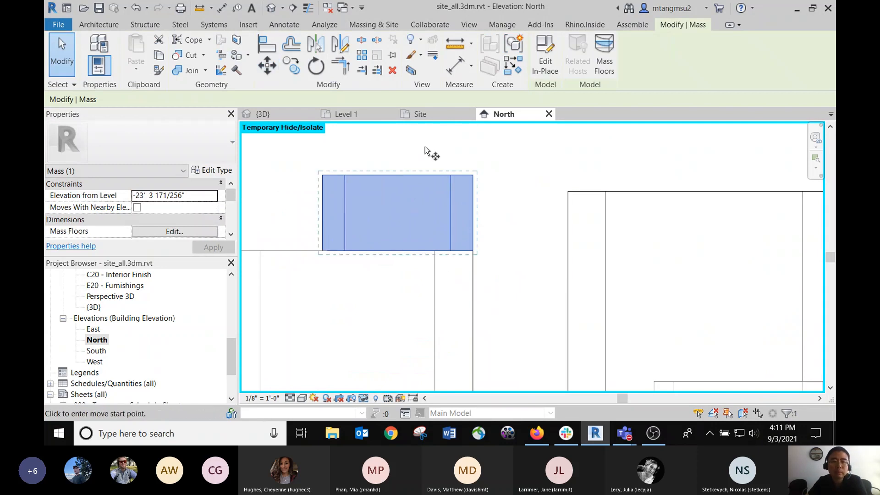
pyautogui.click(474, 251)
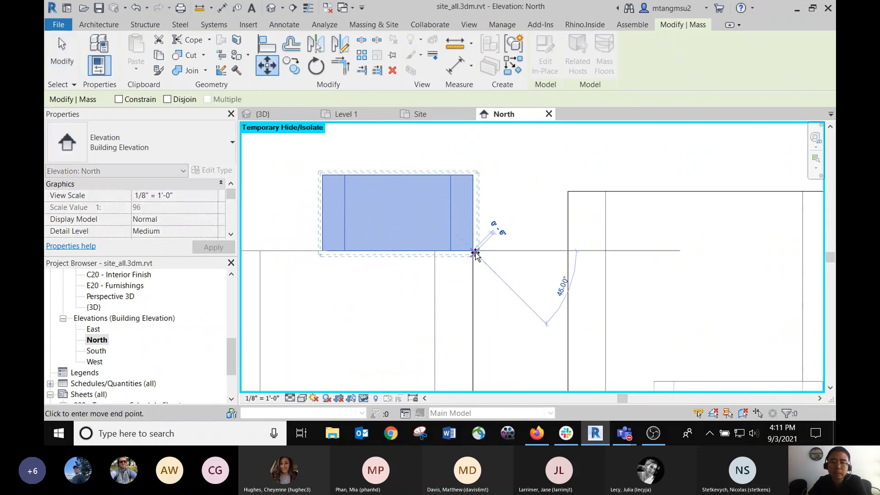
pyautogui.click(802, 201)
# Step: Raise the top of the rooftop box until it is roughly two-thirds taller
pyautogui.moveTo(663, 245); pyautogui.dragTo(448, 308, button='middle')
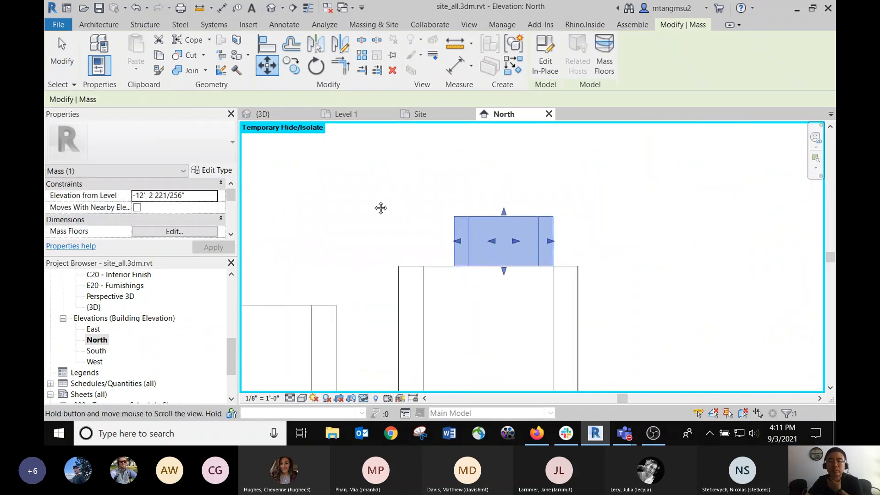
pyautogui.scroll(-2, 416, 199)
pyautogui.moveTo(379, 207); pyautogui.dragTo(355, 252, button='middle')
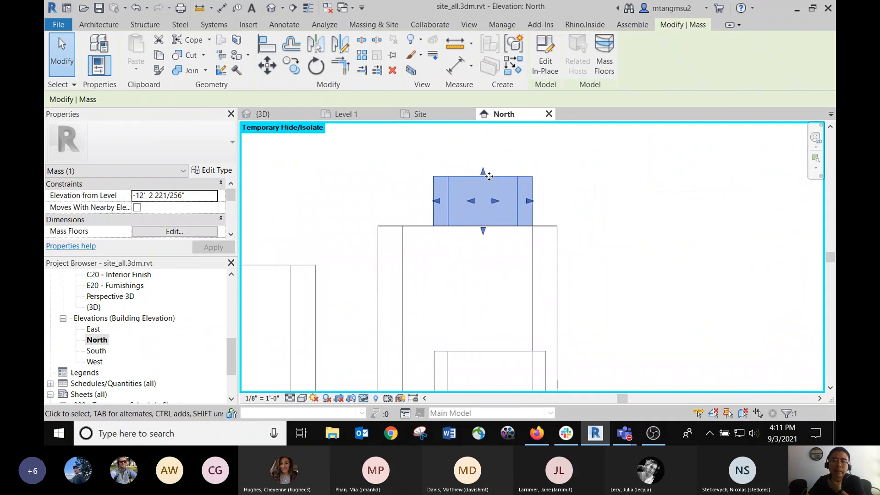
pyautogui.moveTo(484, 170); pyautogui.dragTo(483, 140)
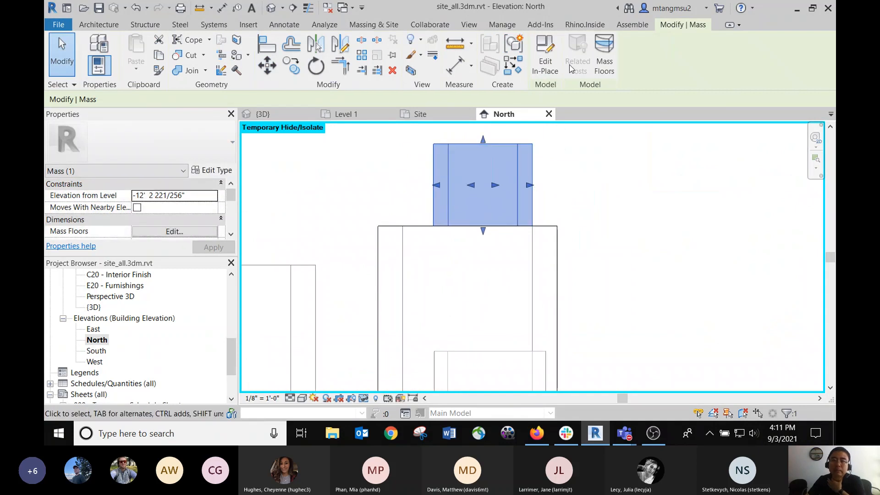
pyautogui.click(542, 62)
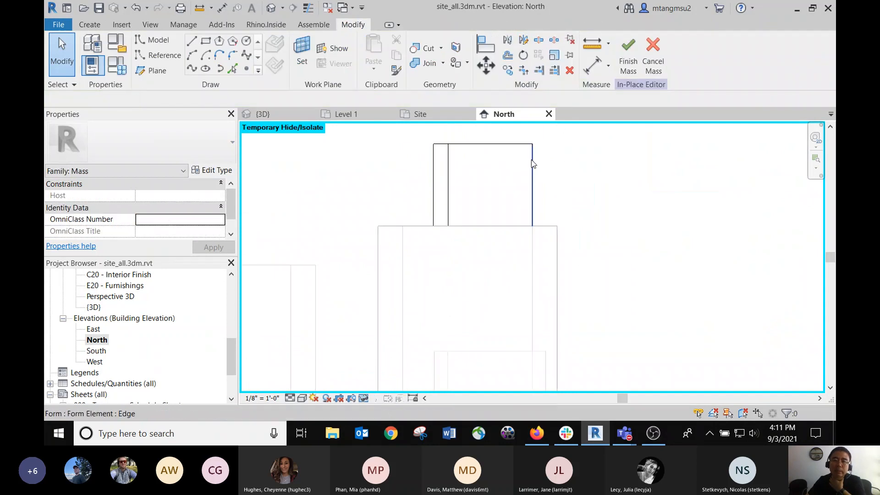
pyautogui.click(496, 167)
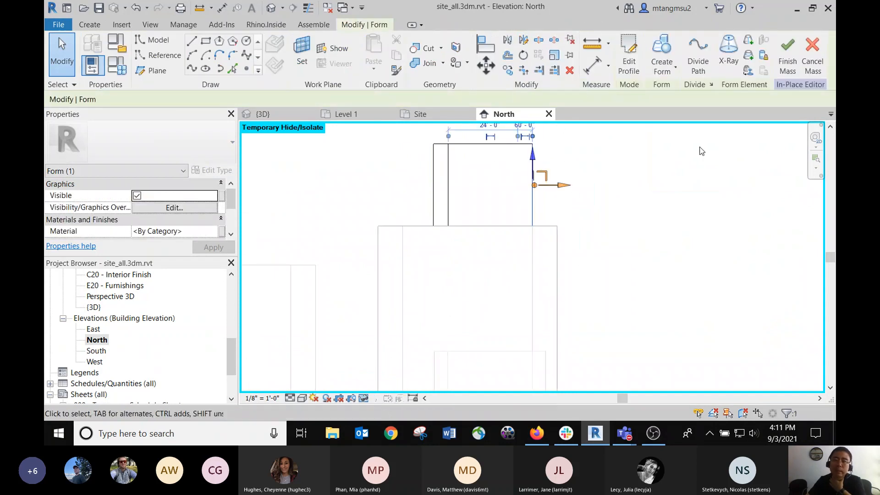
pyautogui.click(813, 55)
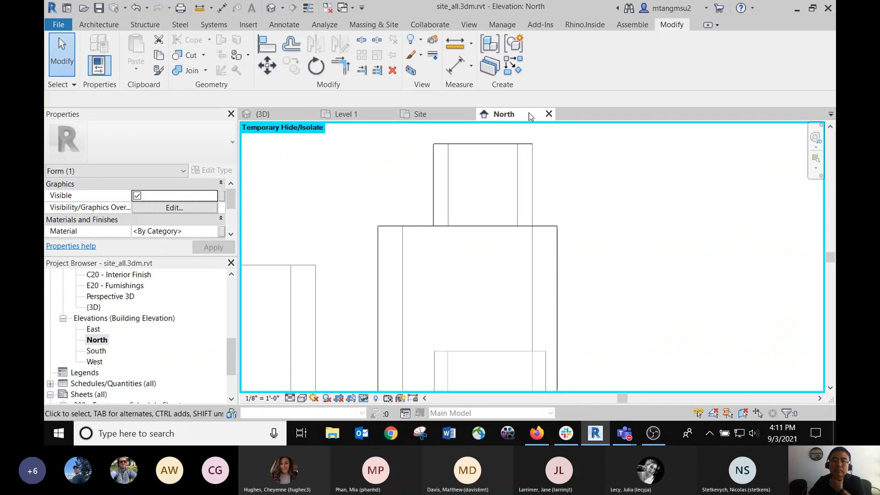
# Step: Open the default 3D view and inspect the rooftop box and painted blocks on the building pad from several angles
pyautogui.click(270, 12)
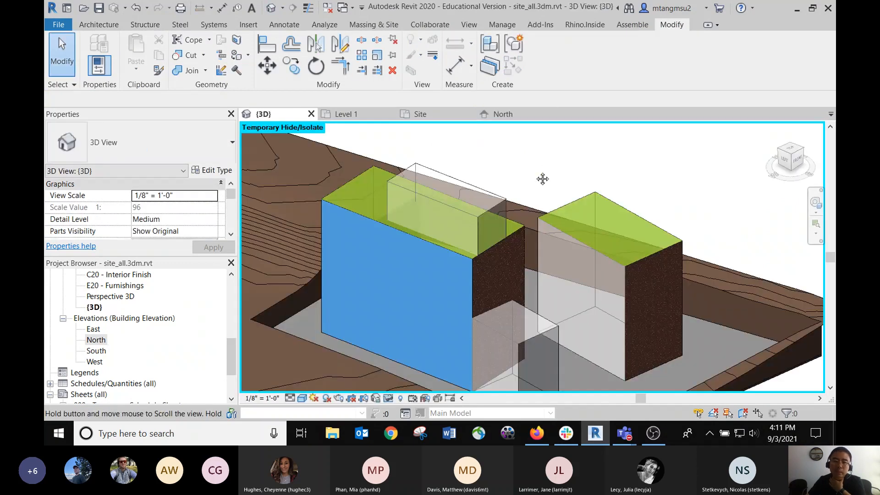
pyautogui.scroll(-4, 536, 193)
pyautogui.moveTo(536, 203); pyautogui.dragTo(566, 204, button='middle')
pyautogui.keyDown('shift'); pyautogui.moveTo(683, 216); pyautogui.dragTo(649, 235, button='middle'); pyautogui.keyUp('shift')
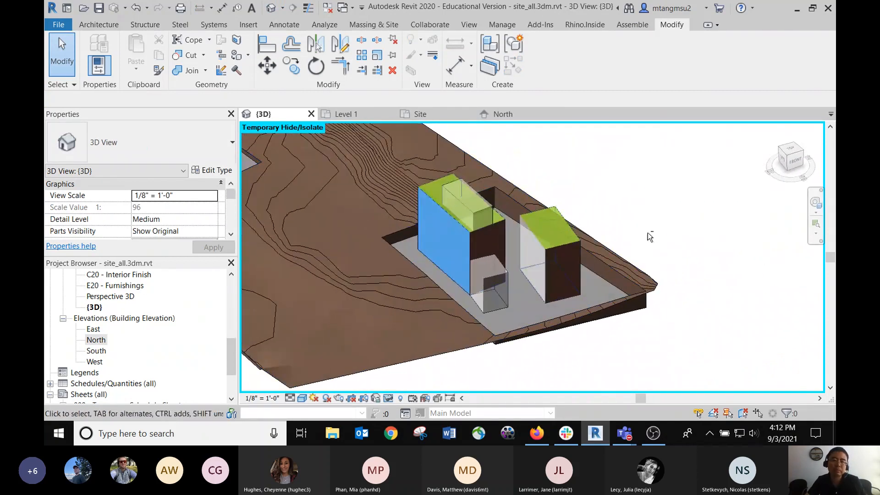
pyautogui.scroll(3, 454, 227)
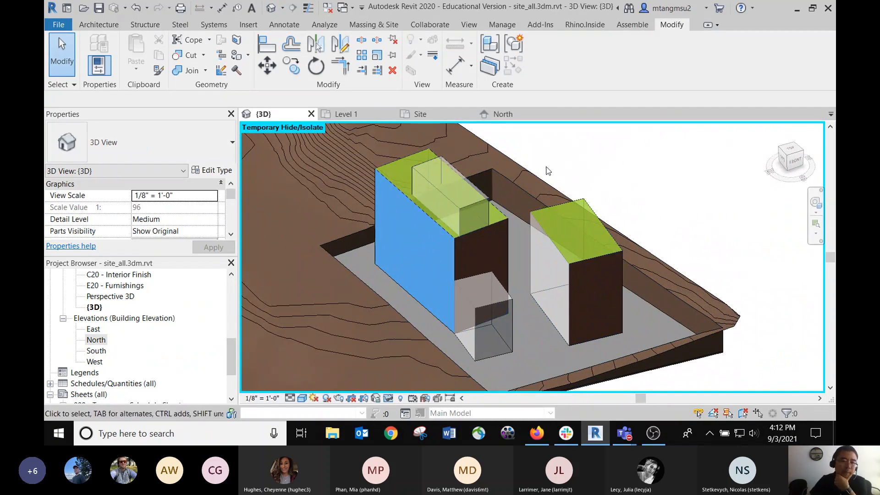
pyautogui.keyDown('shift'); pyautogui.moveTo(580, 166); pyautogui.dragTo(596, 179, button='middle'); pyautogui.keyUp('shift')
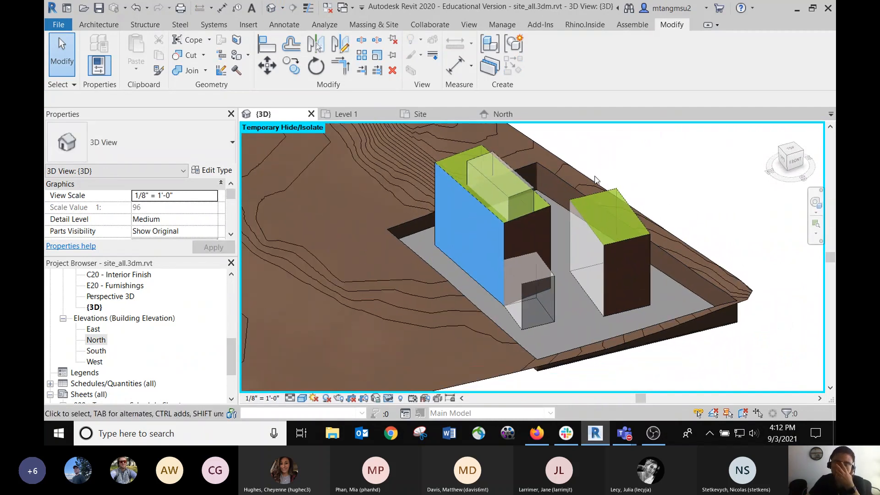
pyautogui.moveTo(627, 151); pyautogui.dragTo(617, 153, button='middle')
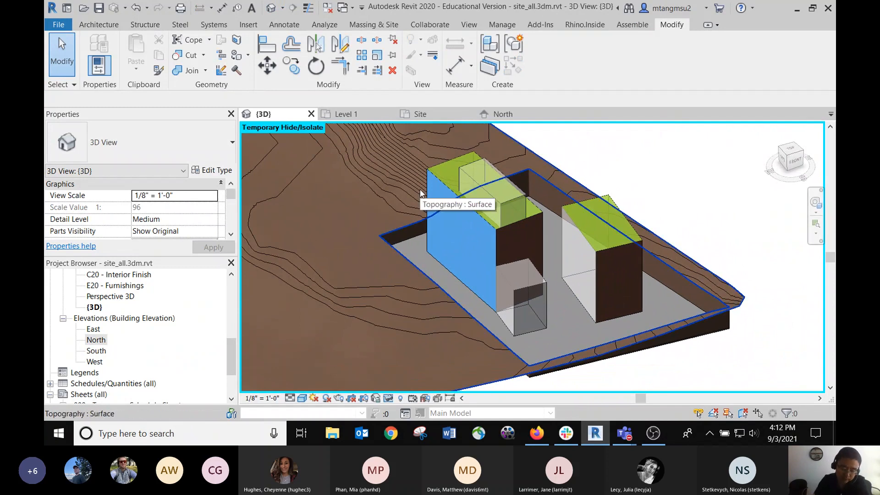
# Step: Turn off the Mass model category in the 3D view's Visibility/Graphic Overrides and apply the change
pyautogui.press('v')
pyautogui.press('v')
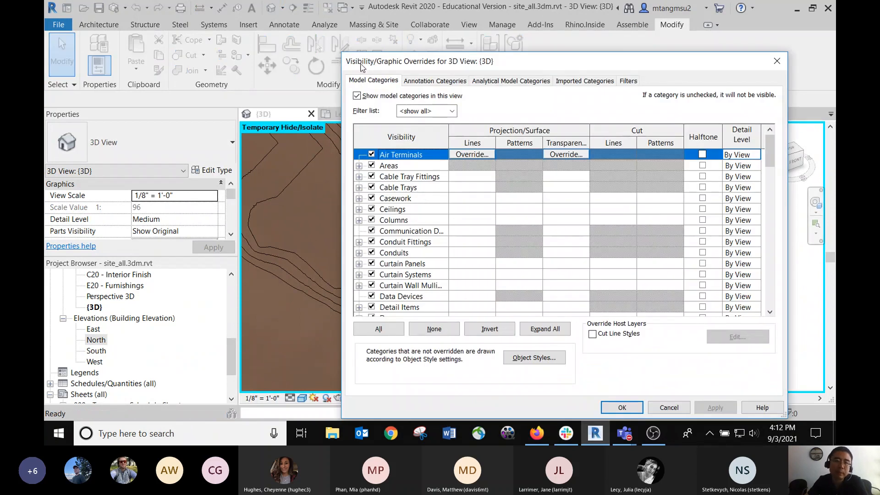
pyautogui.moveTo(464, 62); pyautogui.dragTo(192, 35)
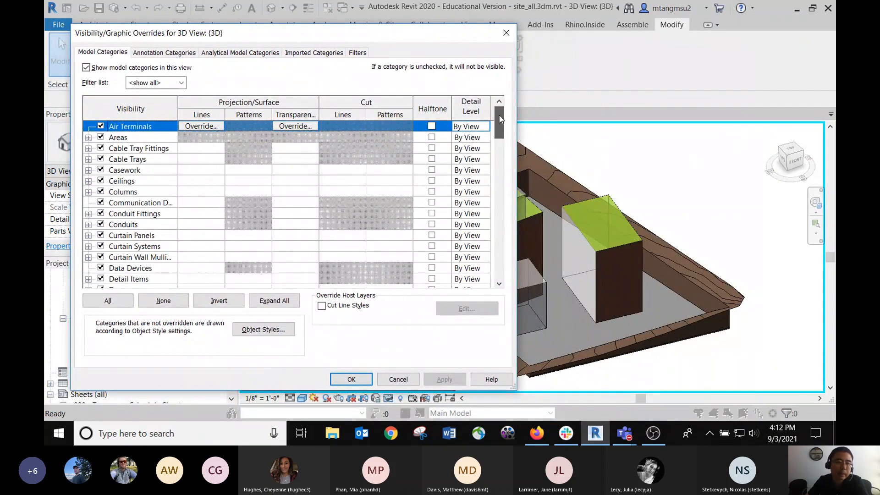
pyautogui.moveTo(501, 120); pyautogui.dragTo(506, 178)
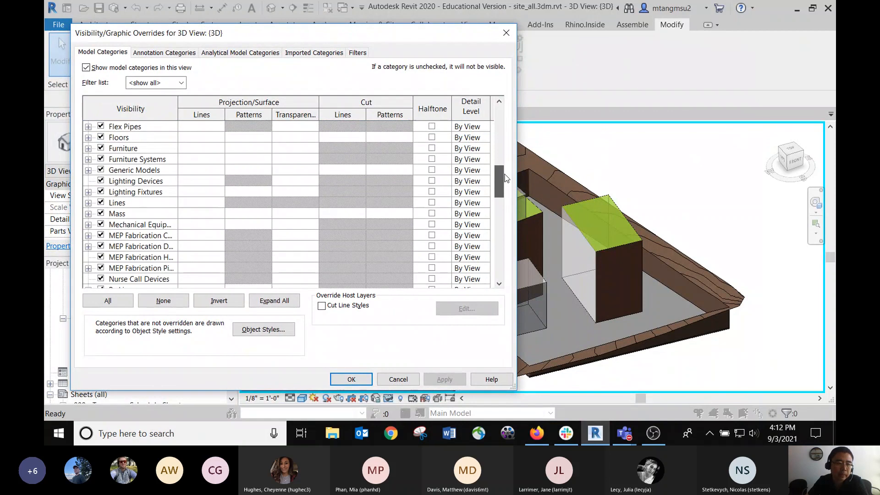
pyautogui.click(101, 214)
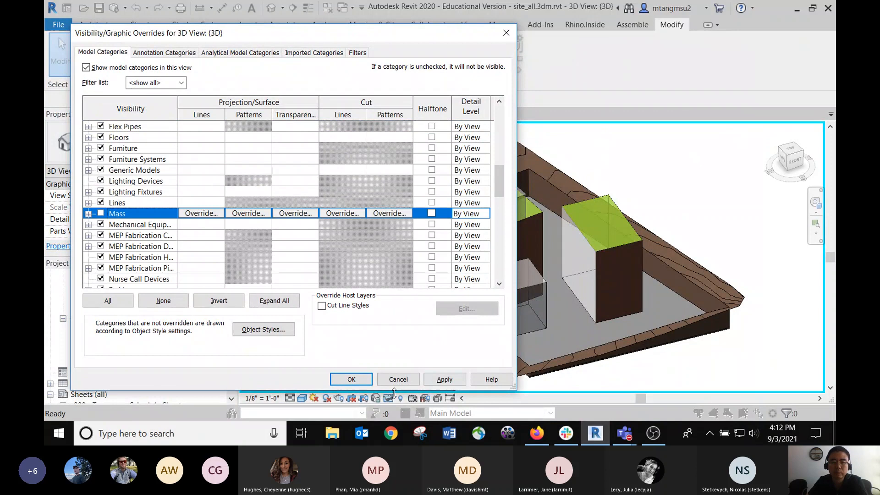
pyautogui.click(437, 380)
pyautogui.click(529, 247)
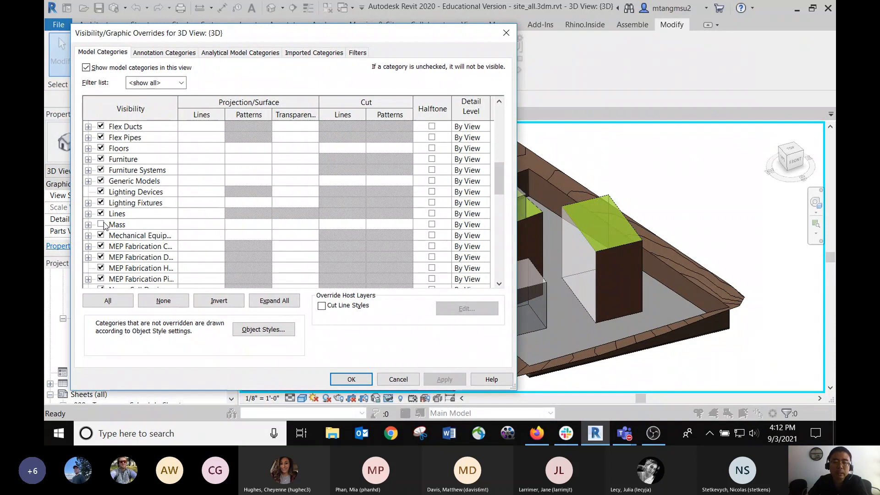
# Step: Turn the Mass model category back on in the 3D view's Visibility/Graphic Overrides, apply the change and close the dialog
pyautogui.moveTo(208, 38); pyautogui.dragTo(238, 31)
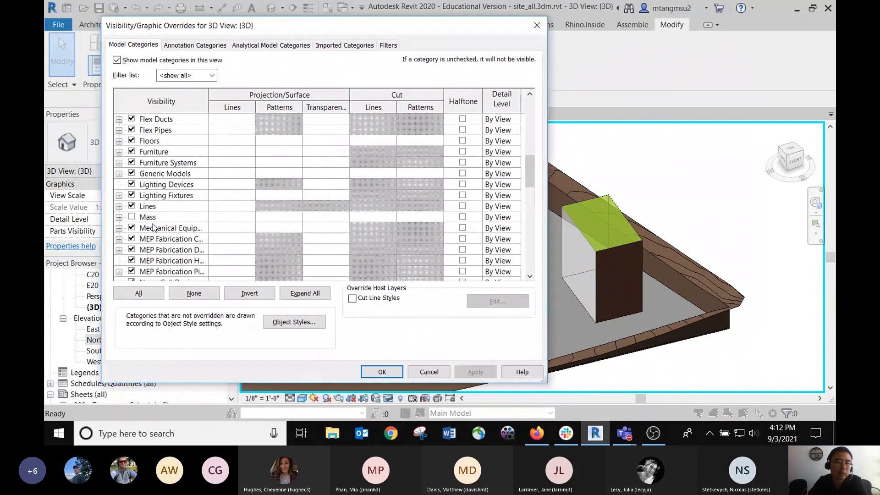
pyautogui.click(131, 217)
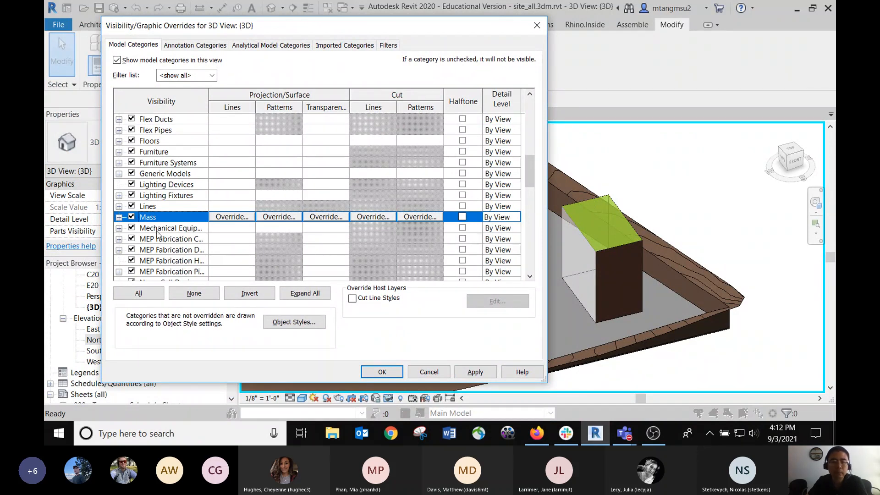
pyautogui.click(475, 372)
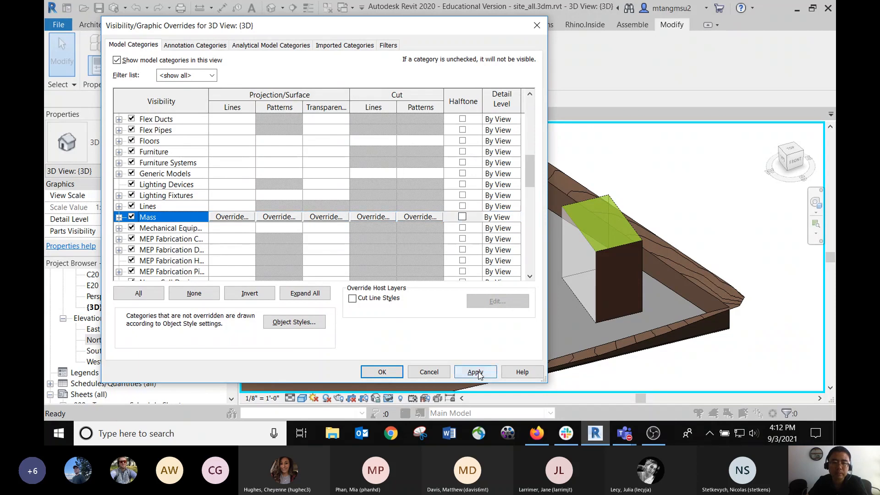
pyautogui.click(382, 372)
pyautogui.click(439, 266)
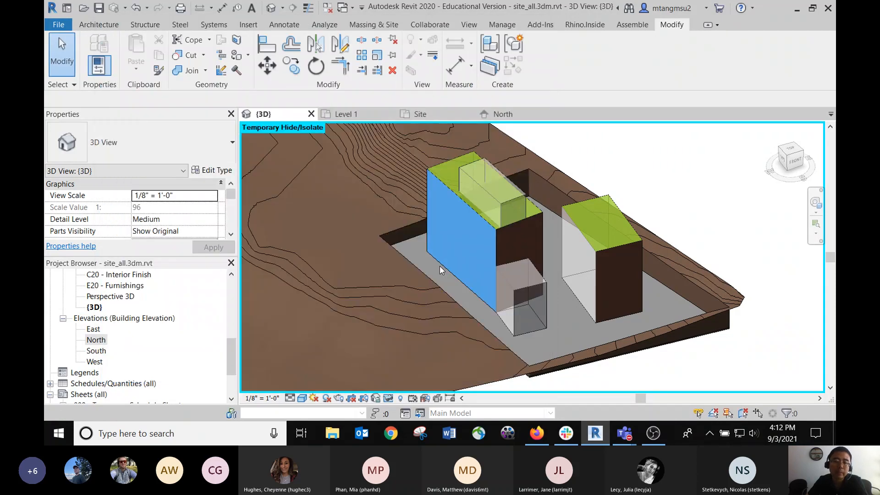
# Step: Clear the selection in the 3D view and save the site_all.3dm.rvt project
pyautogui.scroll(-4, 441, 262)
pyautogui.scroll(-2, 431, 229)
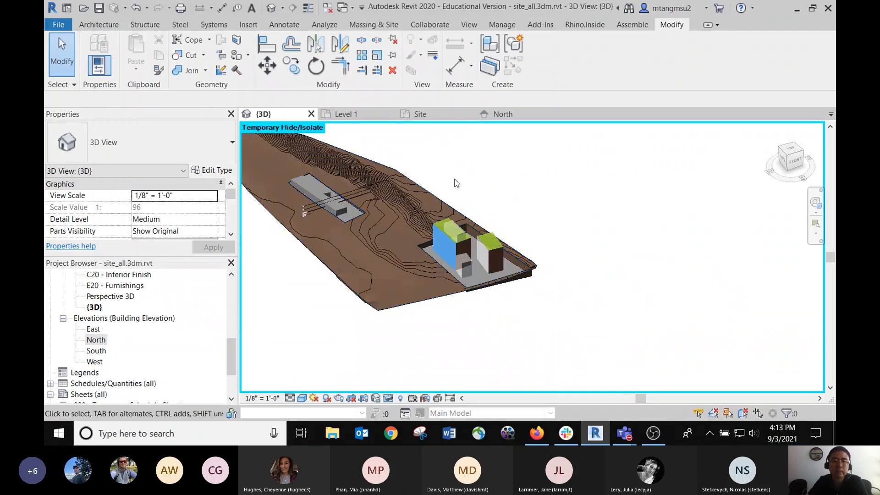
pyautogui.click(456, 183)
pyautogui.click(101, 12)
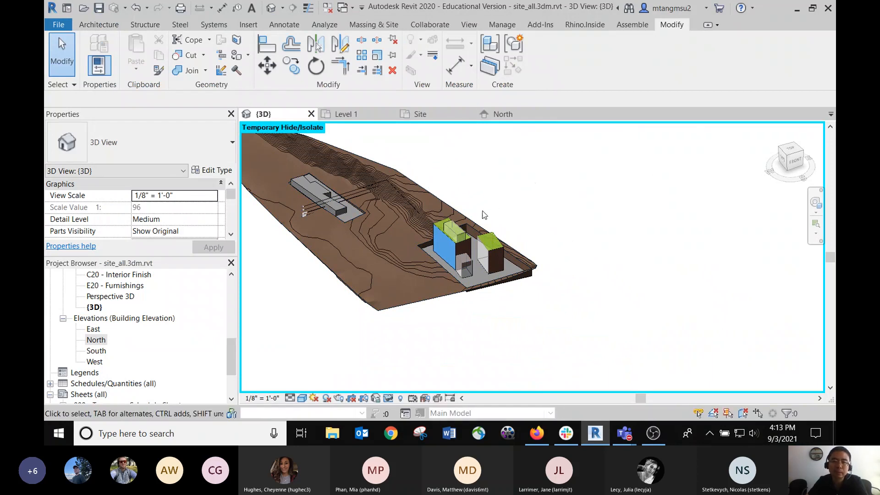
pyautogui.moveTo(485, 215); pyautogui.dragTo(555, 228, button='middle')
pyautogui.scroll(2, 501, 204)
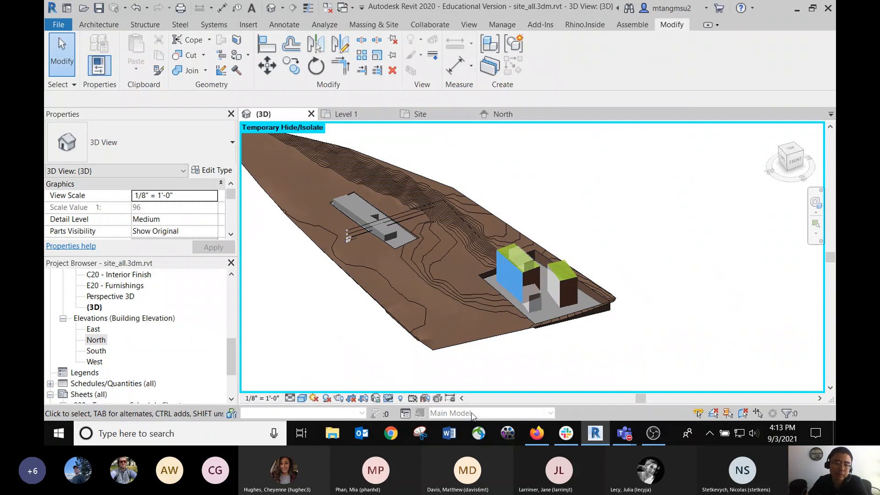
# Step: Switch to Firefox, search the web for "autodeskviewer" and open the Autodesk Viewer free online file viewer site
pyautogui.click(538, 434)
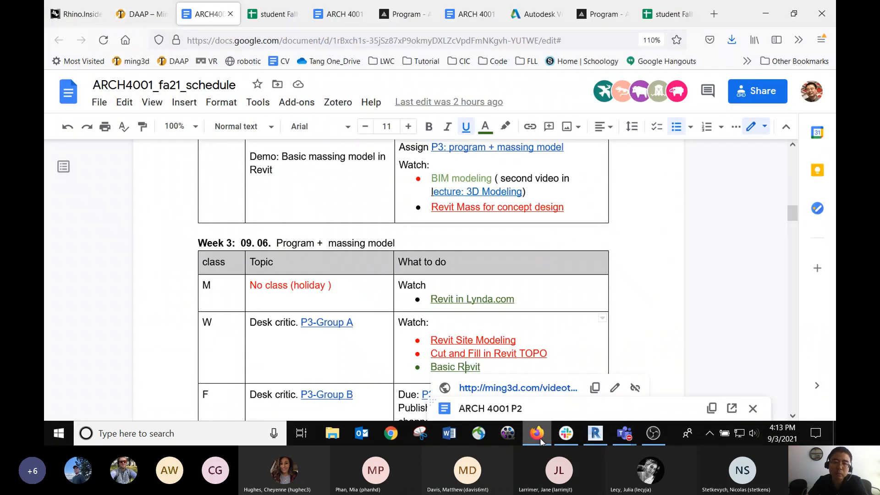
pyautogui.click(381, 41)
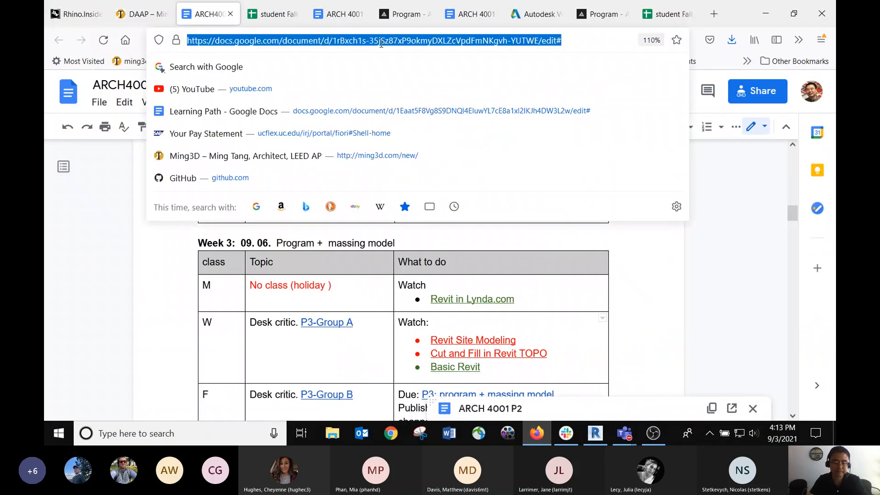
pyautogui.write('autodes')
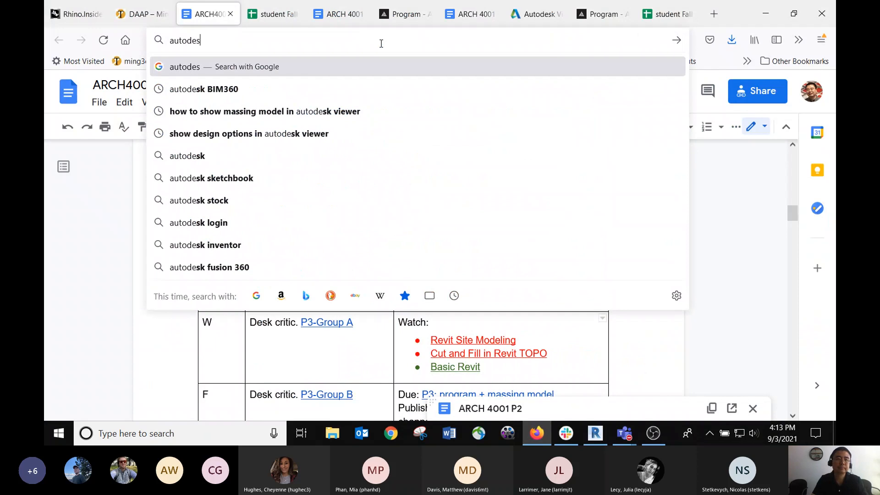
pyautogui.write('kviewer')
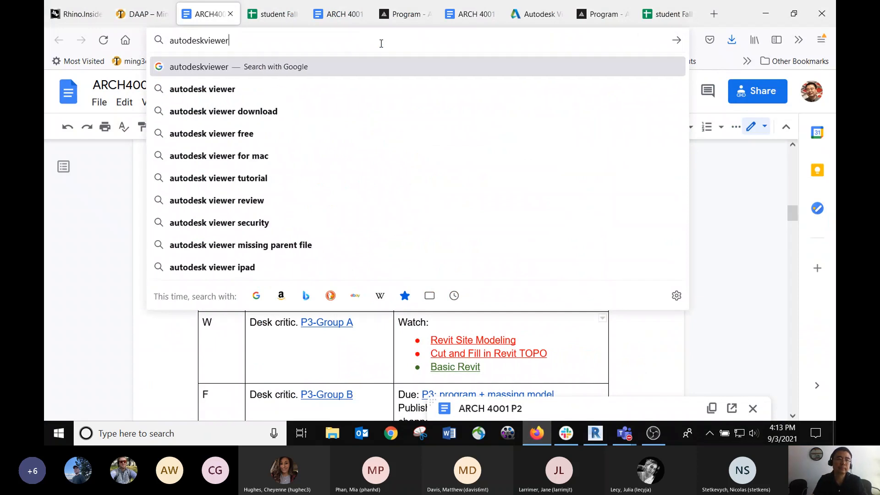
pyautogui.press('Return')
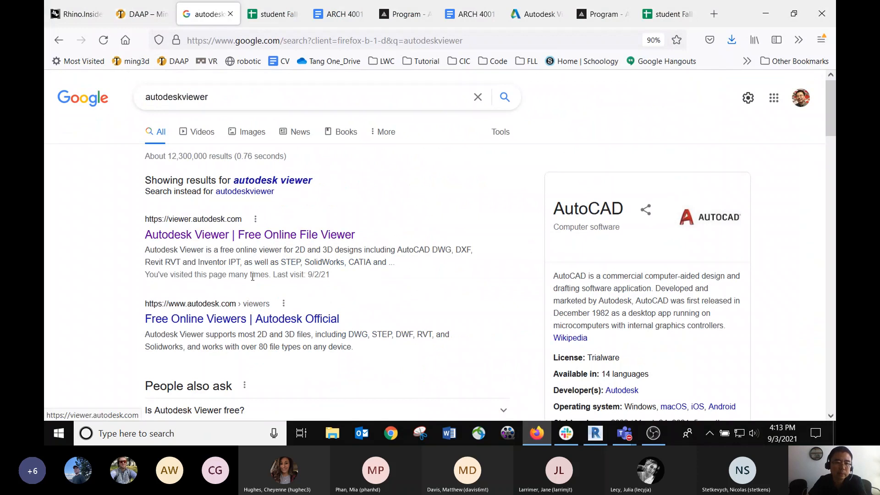
pyautogui.scroll(-3, 258, 295)
pyautogui.scroll(1, 246, 198)
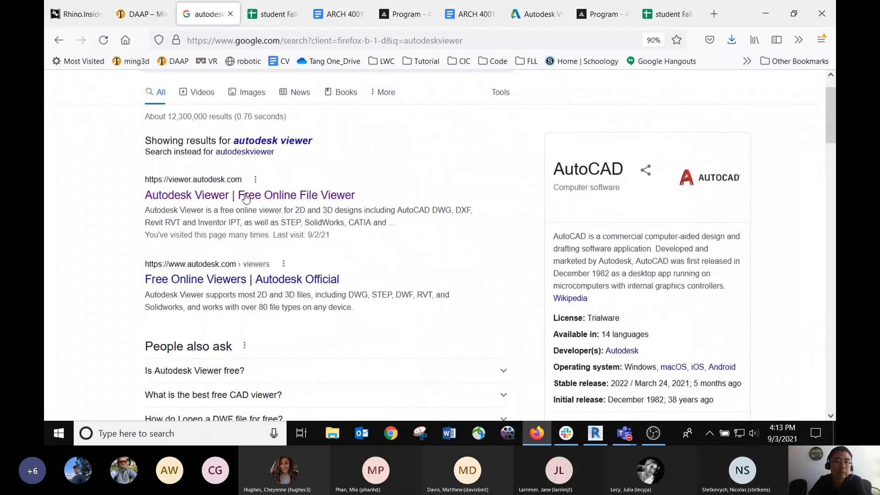
pyautogui.click(242, 196)
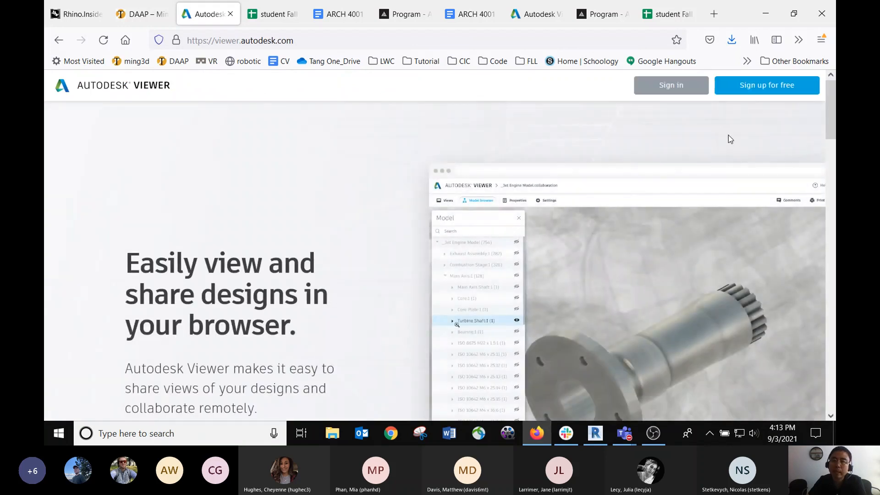
# Step: Sign in to Autodesk Viewer with the saved account e-mail and account password
pyautogui.click(678, 88)
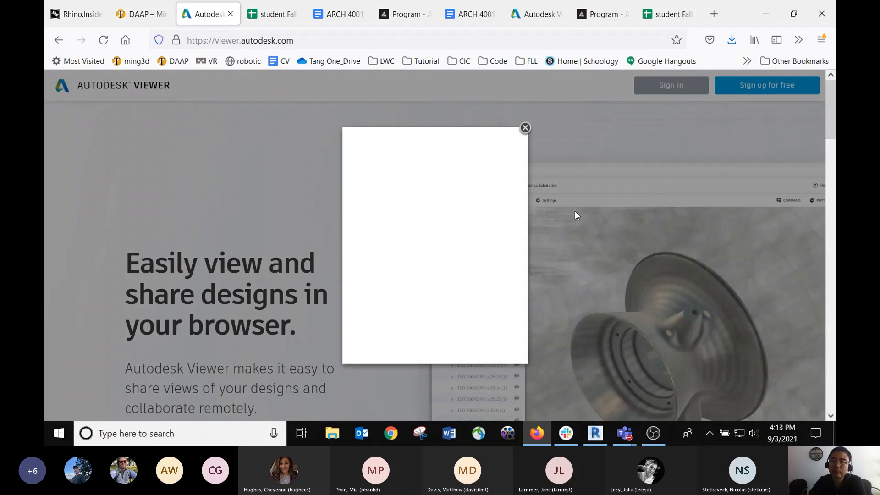
pyautogui.click(503, 172)
pyautogui.click(460, 187)
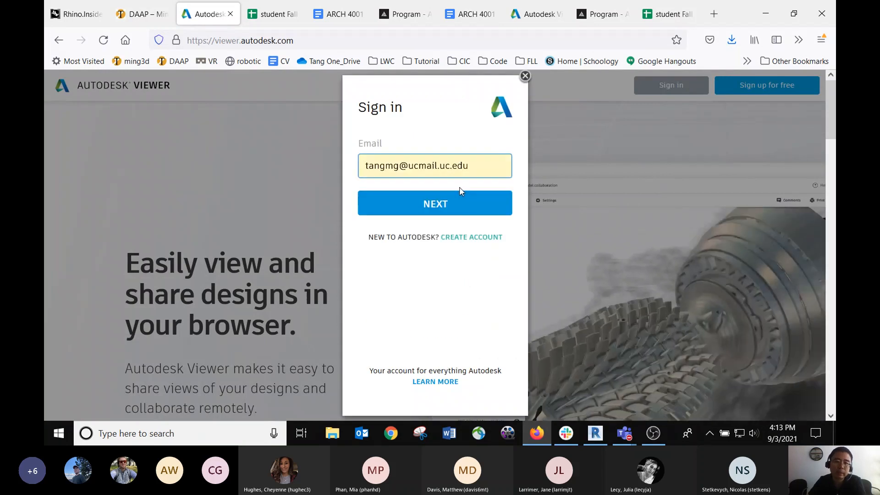
pyautogui.click(448, 209)
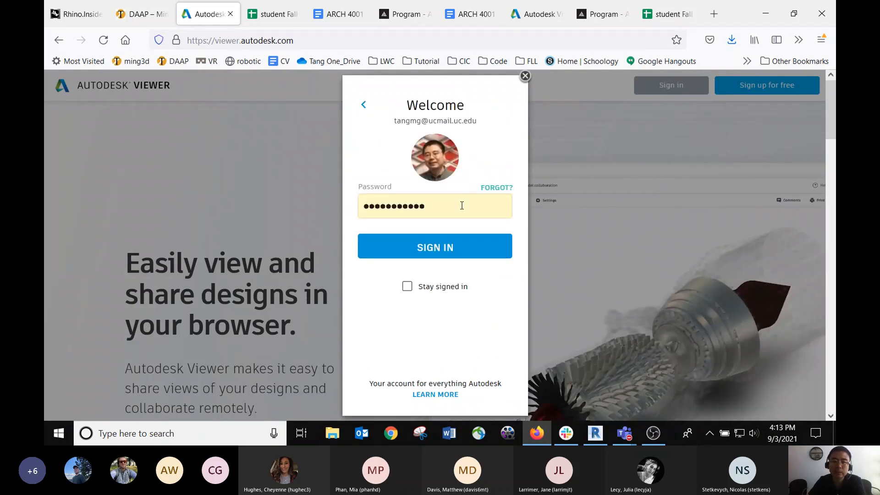
pyautogui.click(446, 247)
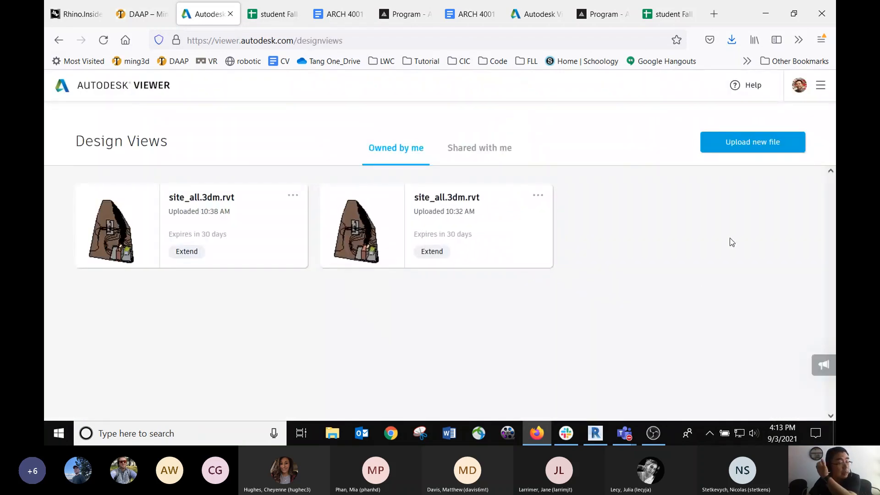
# Step: Start a new file upload, then open Desktop\ARCH4001\revit in File Explorer, sort it by date modified and select the current site_all.3dm.rvt
pyautogui.click(733, 141)
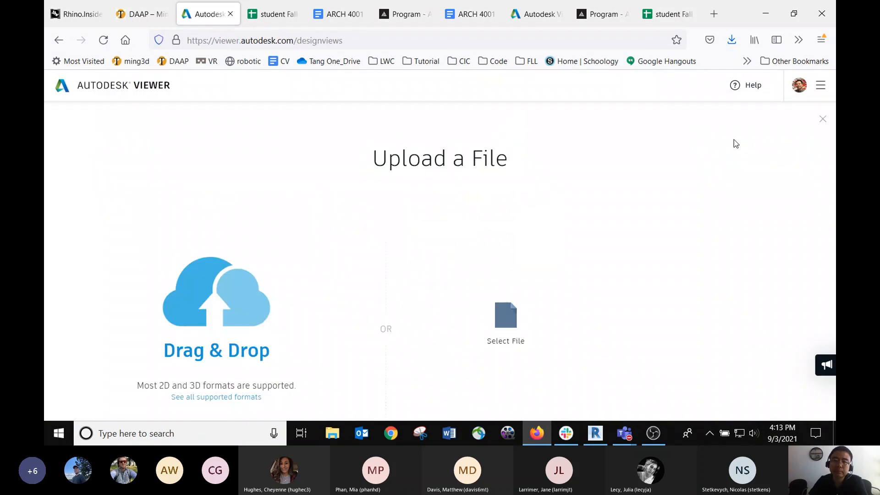
pyautogui.click(334, 433)
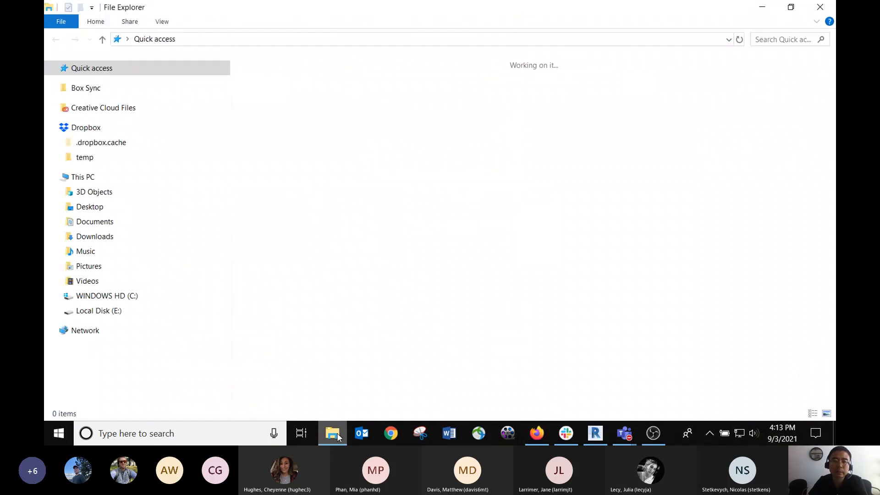
pyautogui.click(88, 214)
pyautogui.doubleClick(290, 85)
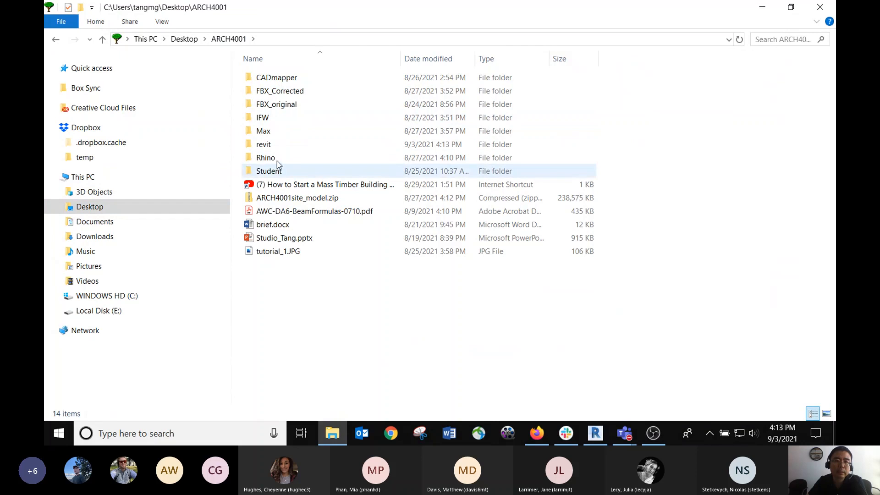
pyautogui.doubleClick(265, 145)
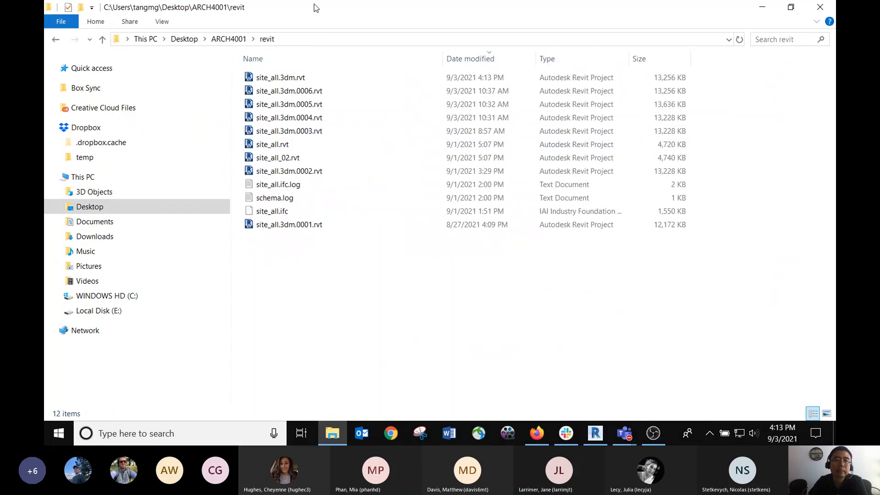
pyautogui.moveTo(453, 7); pyautogui.dragTo(550, 89)
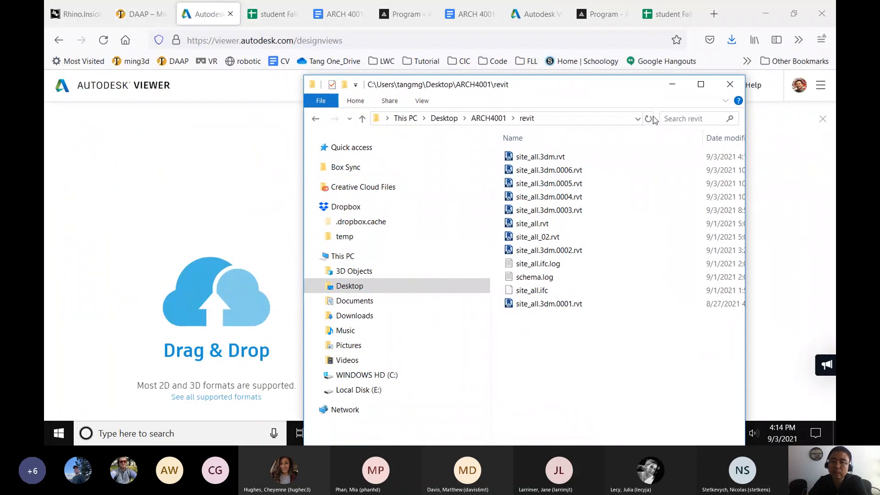
pyautogui.click(726, 139)
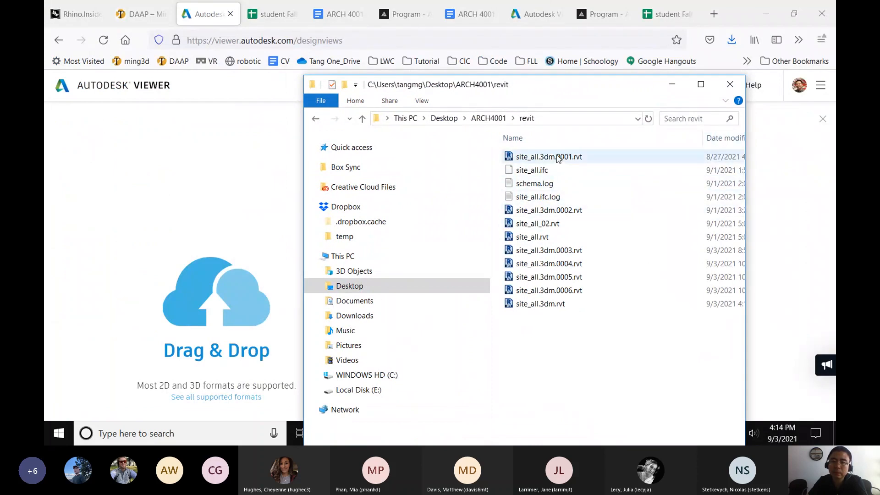
pyautogui.click(556, 305)
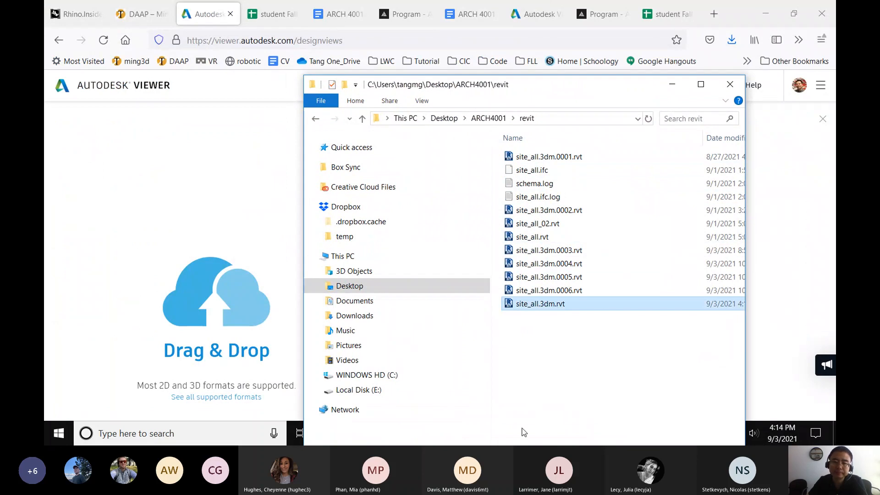
# Step: Switch to Revit, save the project again and return to the revit folder in File Explorer
pyautogui.hotkey('alt', 'Tab')
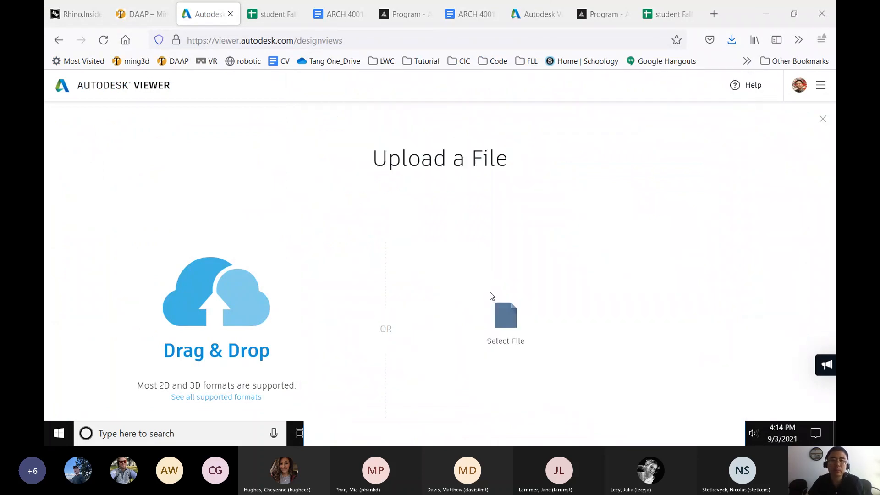
pyautogui.hotkey('alt', 'Tab')
pyautogui.press('Tab')
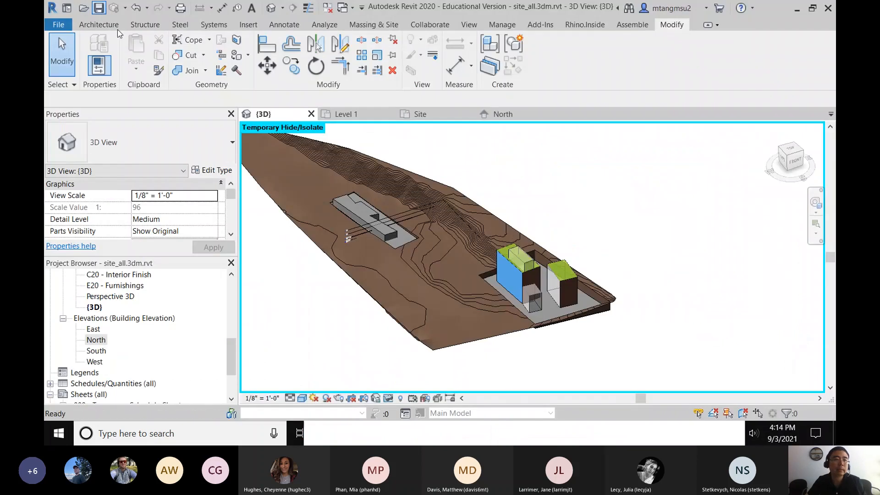
pyautogui.hotkey('alt', 'Tab')
pyautogui.hotkey('alt', 'Tab')
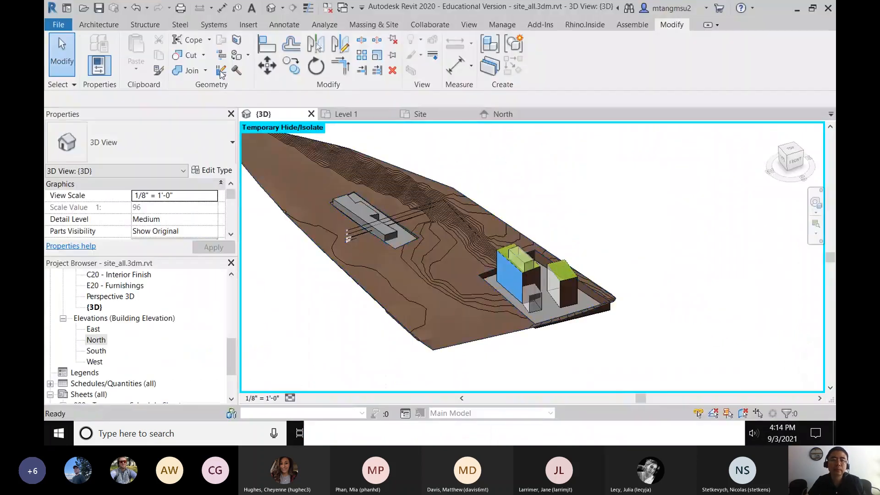
pyautogui.hotkey('alt', 'Tab')
pyautogui.press('Tab')
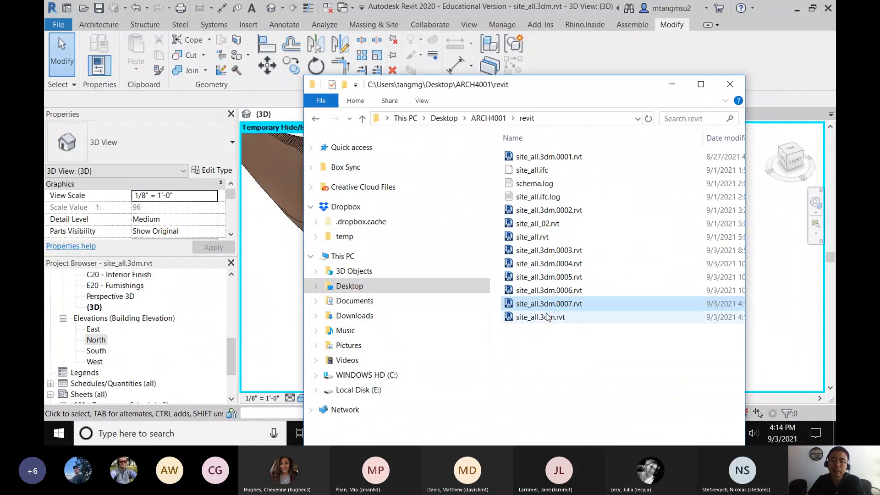
# Step: Upload site_all.3dm.rvt from the revit folder to Autodesk Viewer without adding any more files
pyautogui.hotkey('alt', 'Tab')
pyautogui.press('Tab')
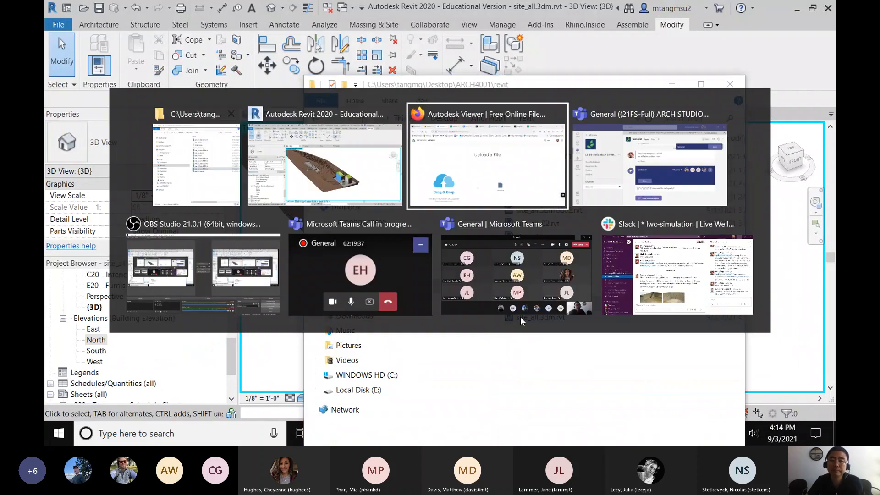
pyautogui.hotkey('alt', 'Tab')
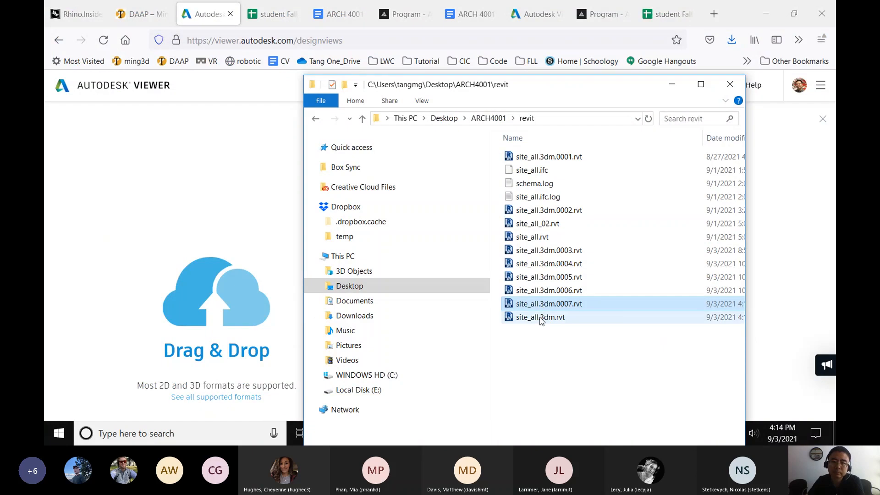
pyautogui.click(541, 318)
pyautogui.moveTo(538, 319); pyautogui.dragTo(265, 255)
pyautogui.click(671, 86)
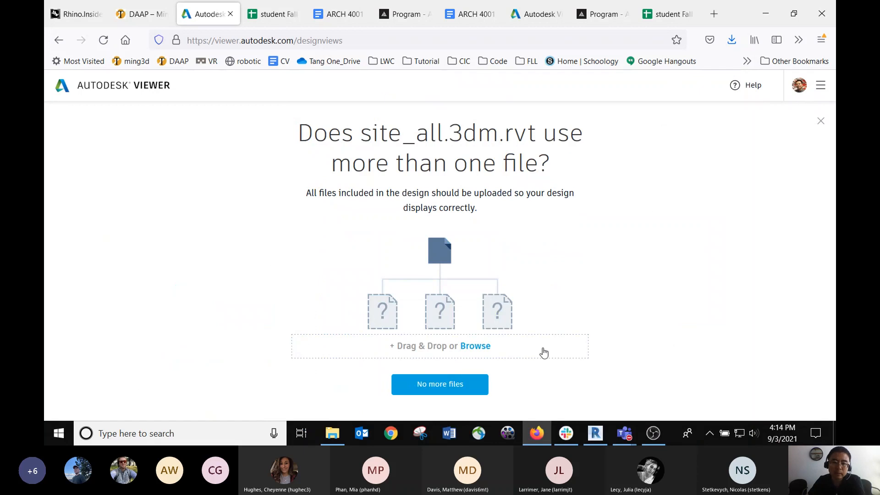
pyautogui.click(447, 387)
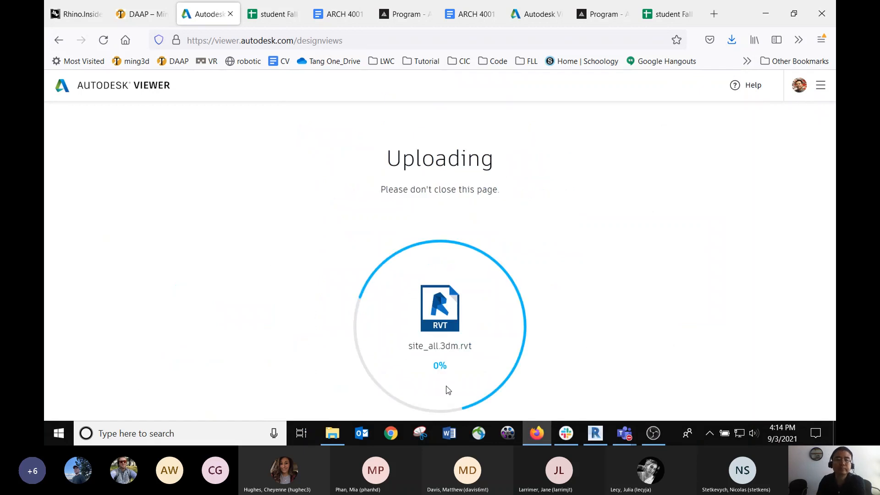
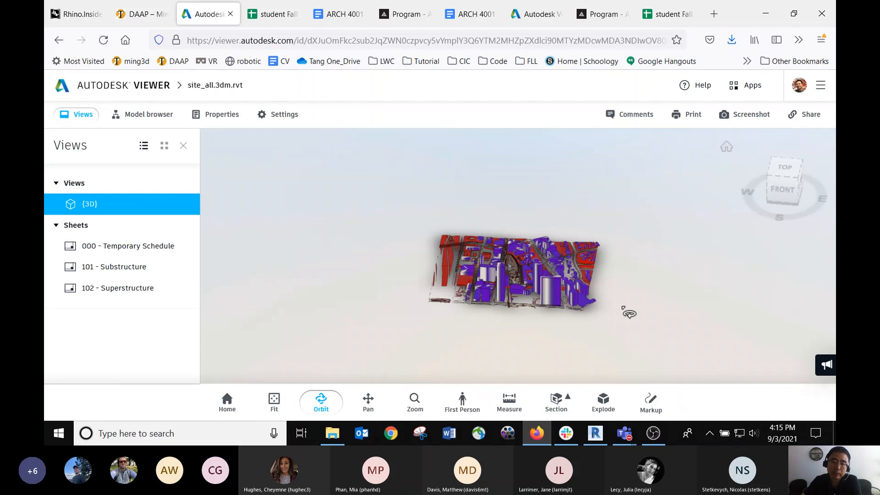
# Step: Examine the uploaded site model in 3D from above and close up around the masses on the building pad
pyautogui.moveTo(638, 301); pyautogui.dragTo(518, 286)
pyautogui.scroll(3, 516, 285)
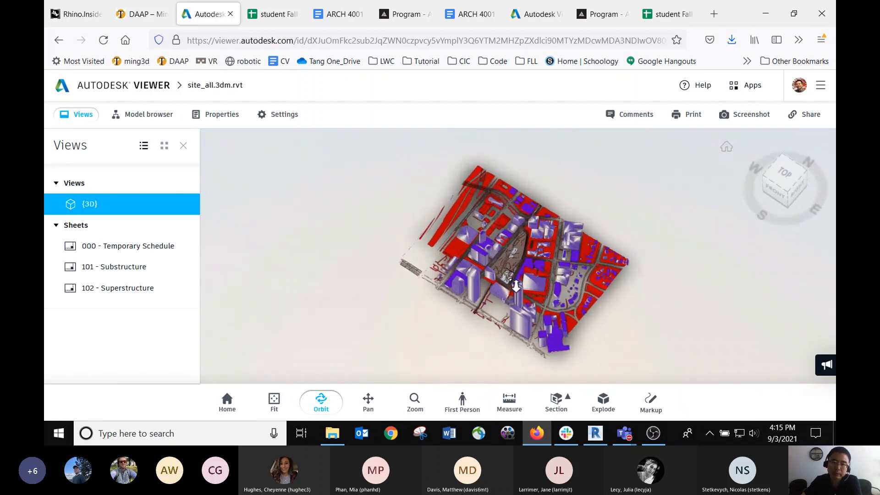
pyautogui.scroll(8, 516, 285)
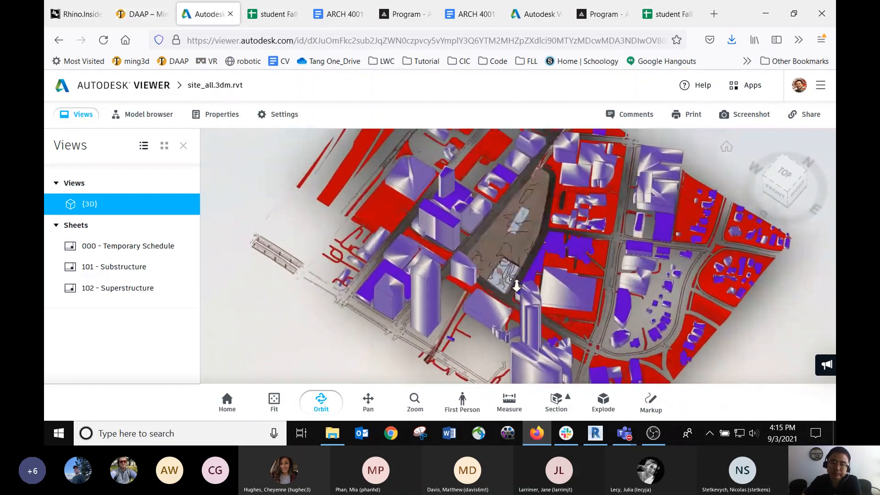
pyautogui.scroll(5, 515, 285)
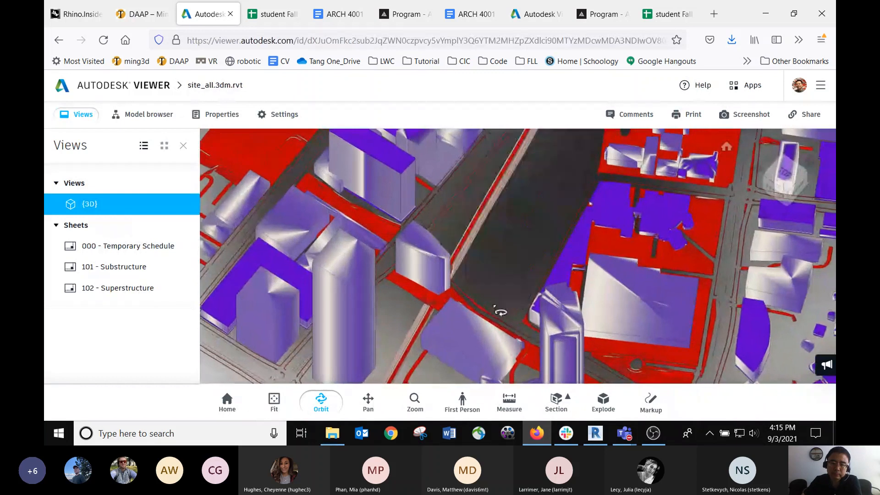
pyautogui.scroll(6, 506, 295)
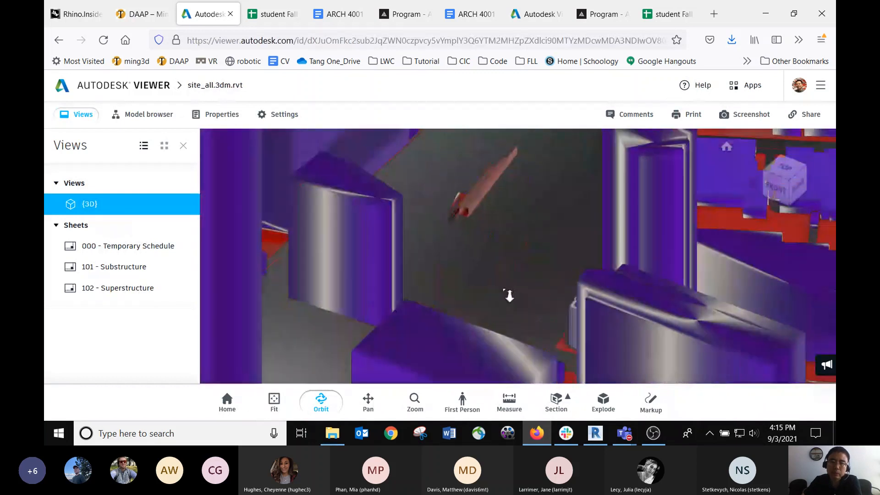
pyautogui.moveTo(493, 287); pyautogui.dragTo(448, 240)
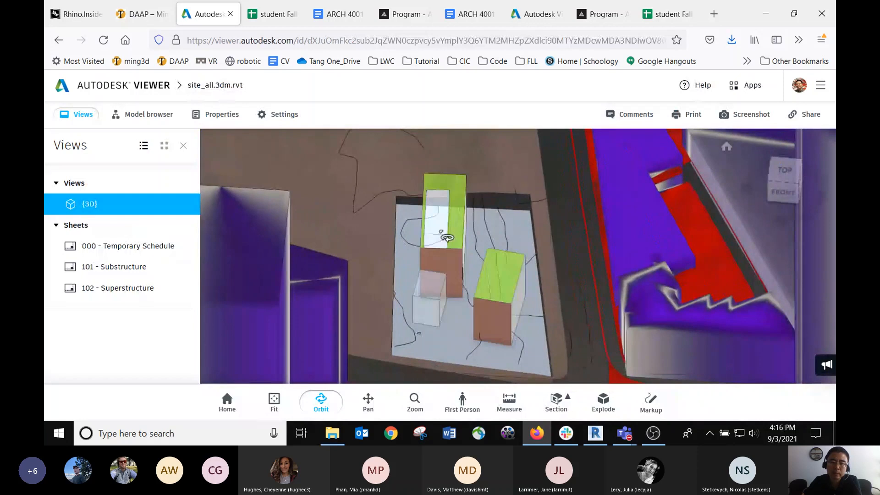
pyautogui.scroll(2, 447, 237)
pyautogui.scroll(3, 447, 236)
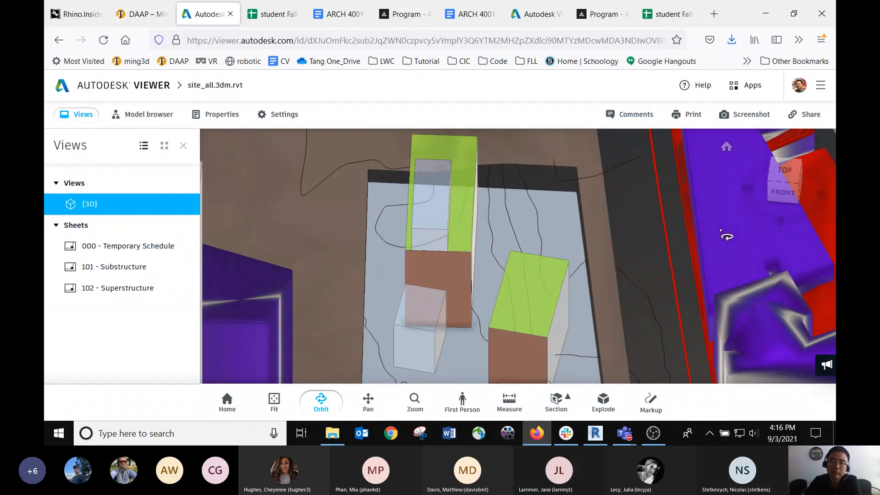
# Step: Hide ground_hole2.dxf, Topography and contour.dxf (2) through the model browser
pyautogui.click(168, 117)
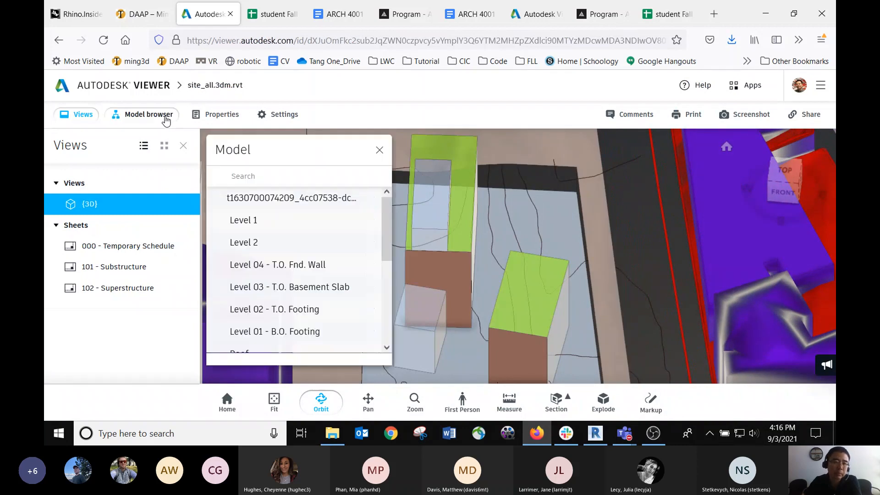
pyautogui.moveTo(388, 222); pyautogui.dragTo(393, 316)
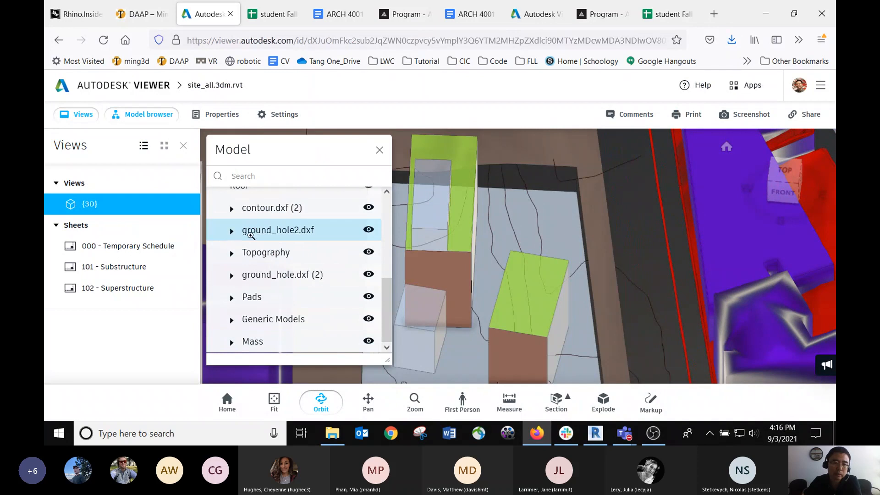
pyautogui.click(370, 230)
pyautogui.click(369, 251)
pyautogui.click(369, 207)
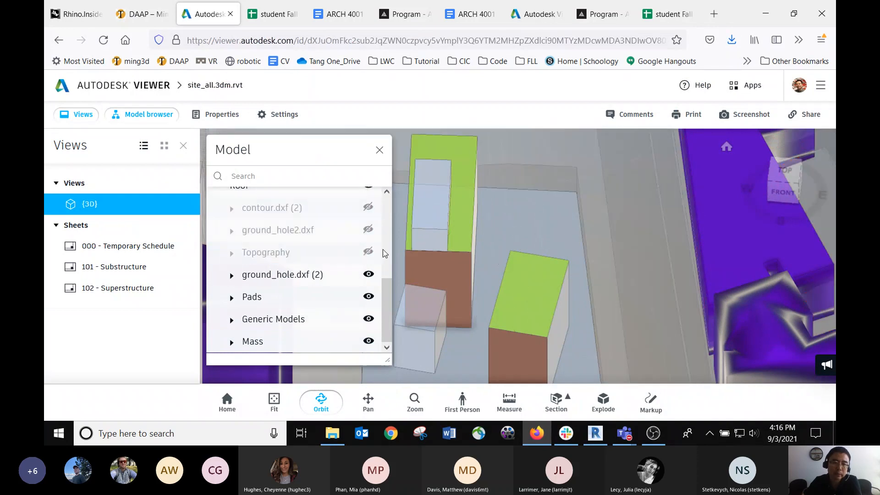
# Step: Toggle the visibility of the whole model off and on to show all hidden categories again
pyautogui.moveTo(387, 296); pyautogui.dragTo(384, 265)
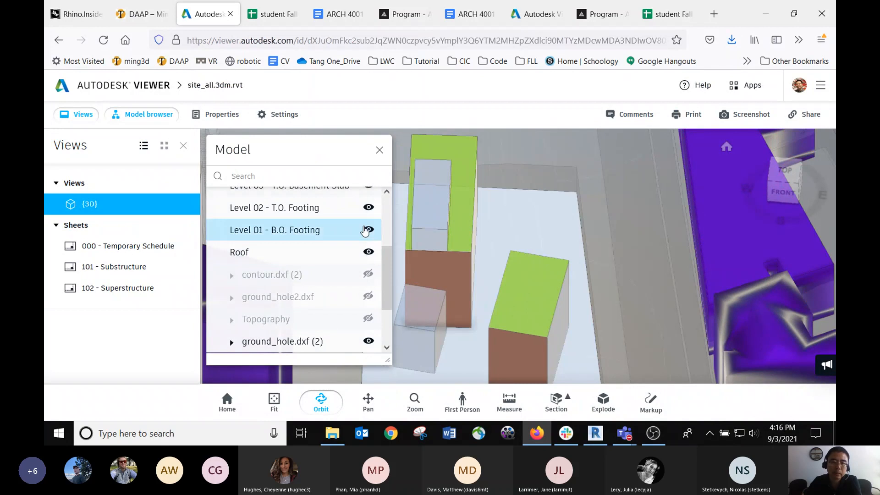
pyautogui.scroll(3, 385, 230)
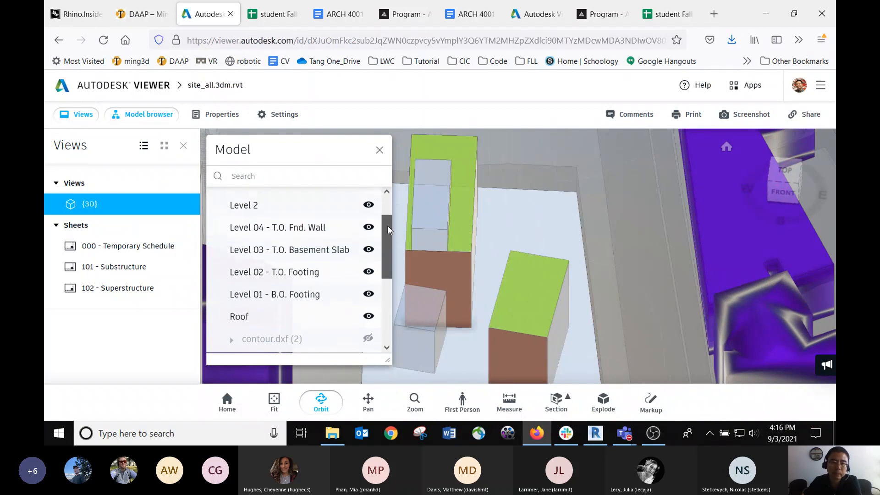
pyautogui.scroll(2, 387, 238)
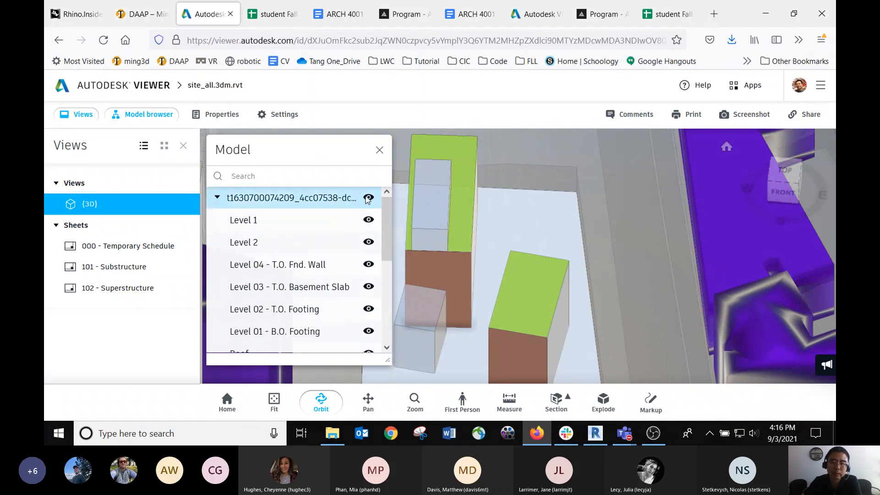
pyautogui.click(368, 198)
pyautogui.click(368, 198)
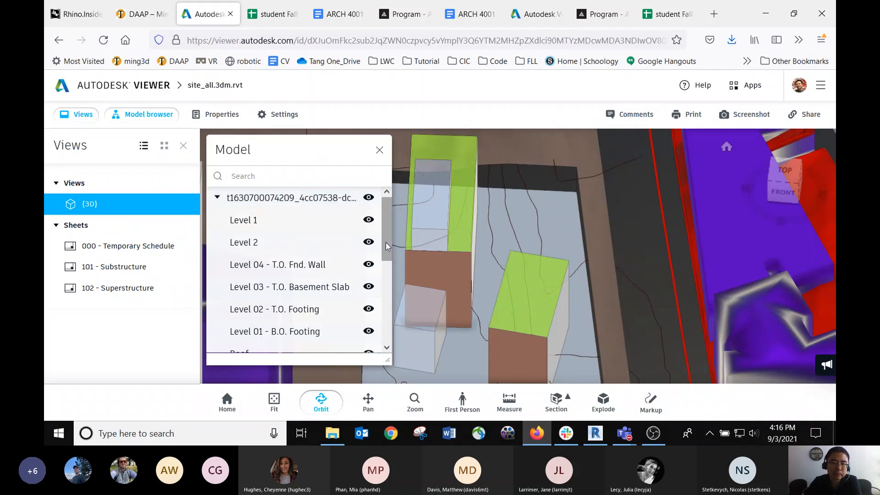
# Step: Hide ground_hole2.dxf, contour.dxf (2), Topography and ground_hole.dxf (2) in the model browser and close it
pyautogui.moveTo(386, 222); pyautogui.dragTo(384, 282)
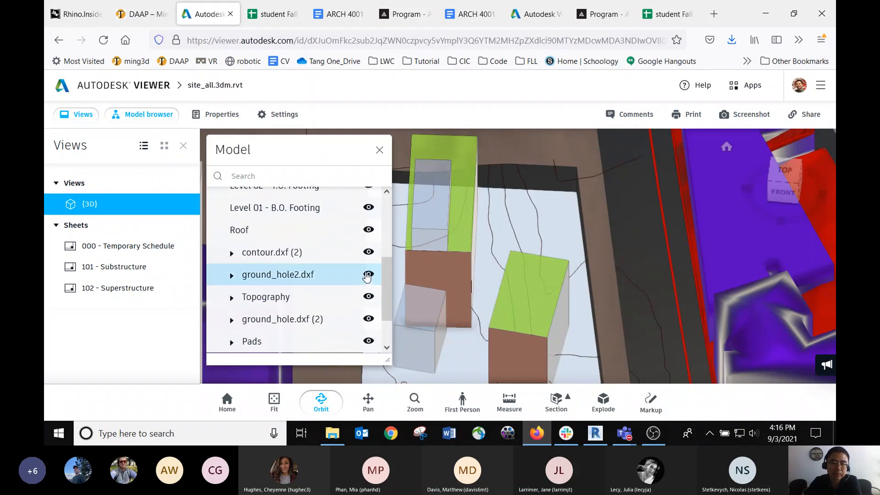
pyautogui.click(368, 274)
pyautogui.click(368, 253)
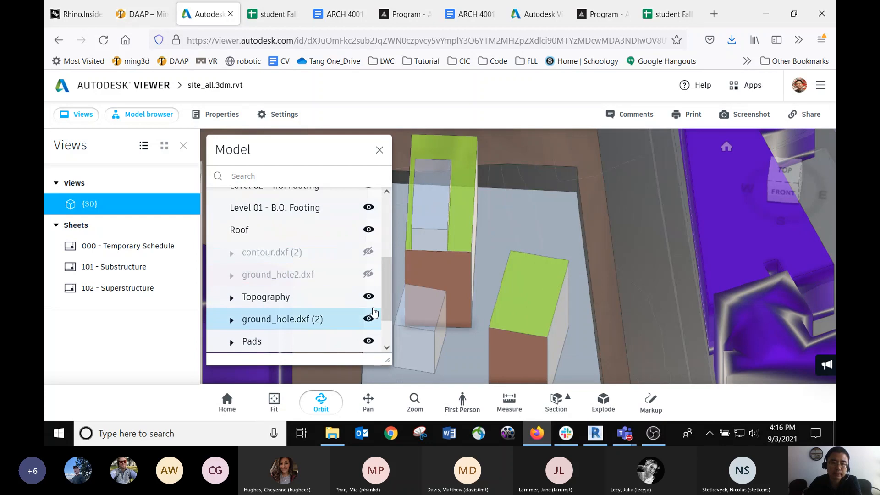
pyautogui.click(371, 299)
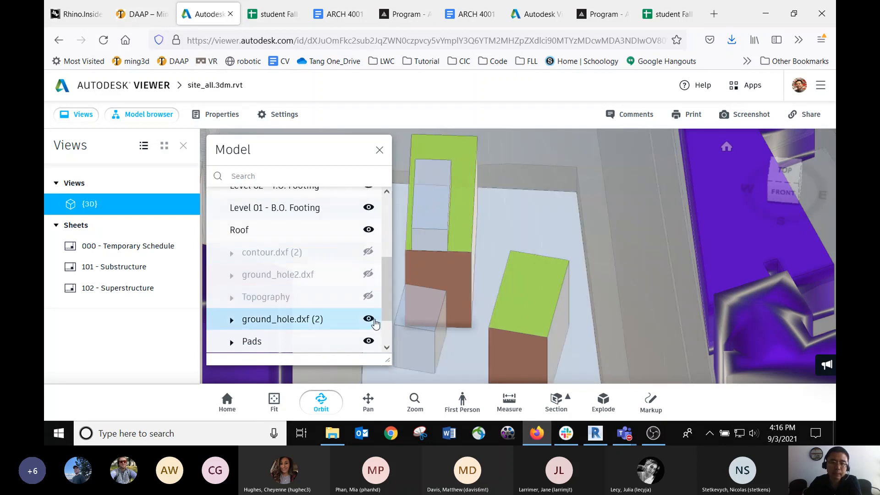
pyautogui.click(370, 320)
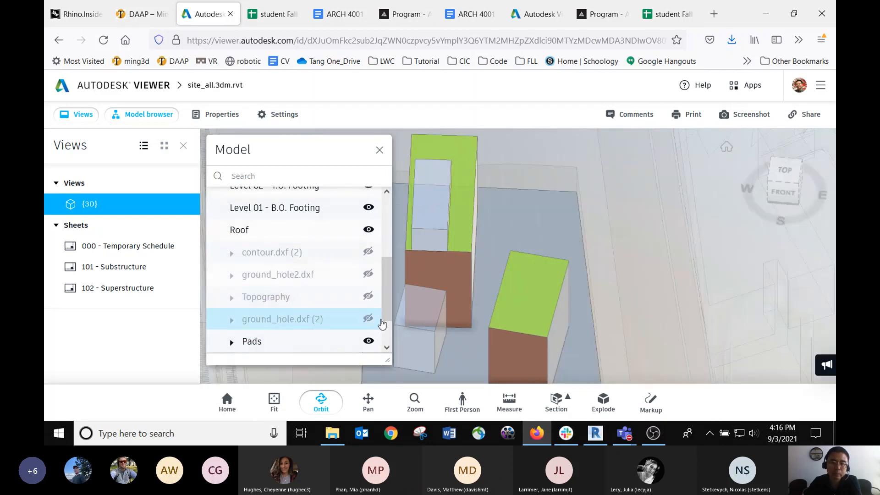
pyautogui.click(378, 149)
# Step: Try sectioning the model with a Z plane while viewing the masses from the front-left
pyautogui.moveTo(556, 239); pyautogui.dragTo(431, 218)
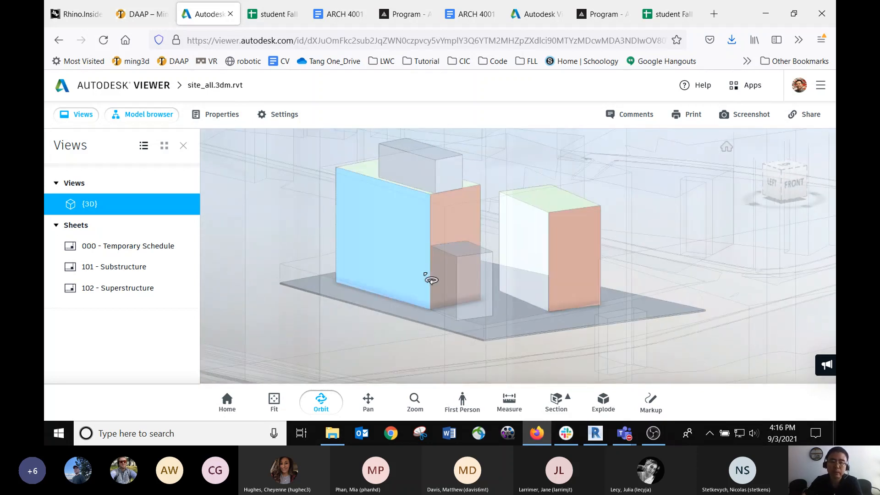
pyautogui.moveTo(430, 277); pyautogui.dragTo(427, 286)
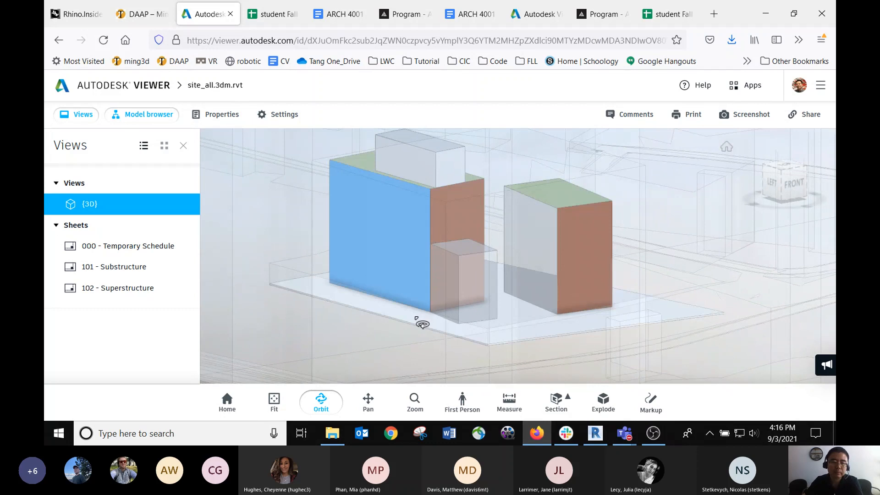
pyautogui.click(568, 404)
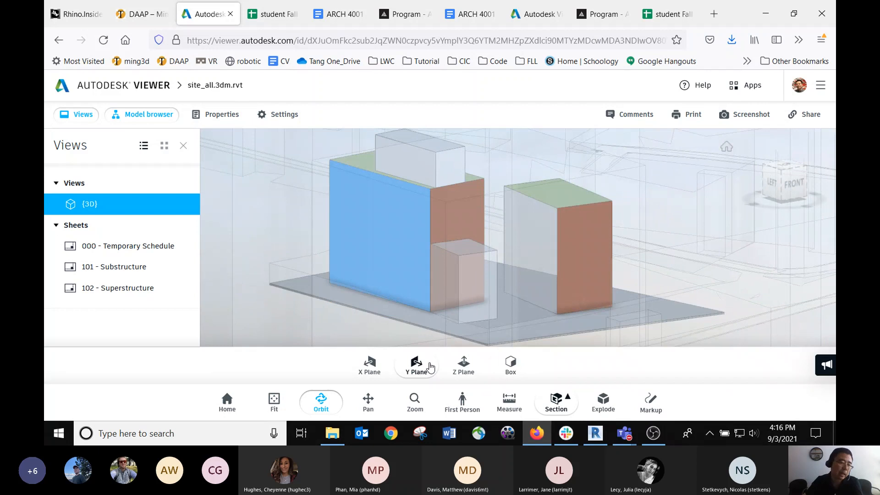
pyautogui.click(464, 365)
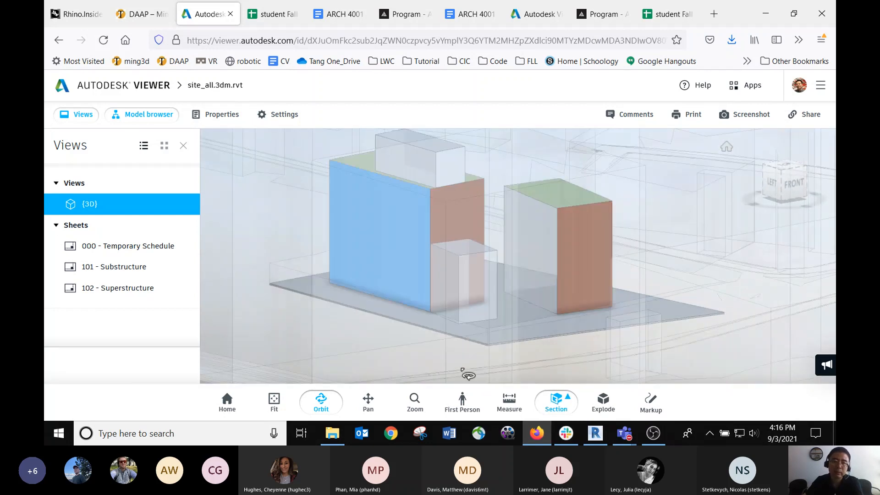
pyautogui.scroll(-2, 468, 251)
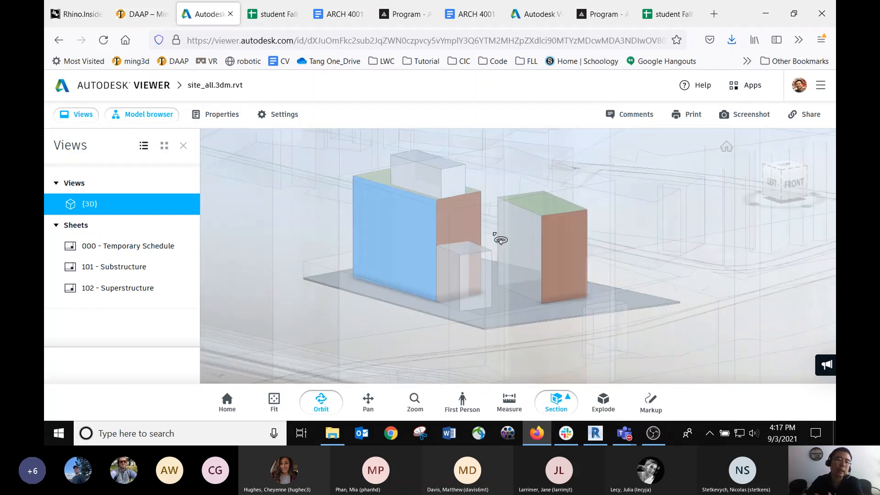
pyautogui.moveTo(516, 281); pyautogui.dragTo(489, 397)
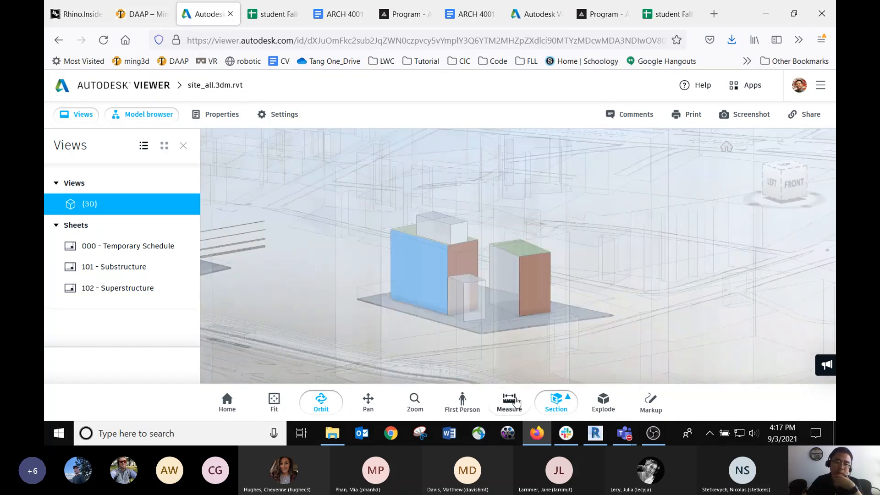
# Step: Try a Box section on the model, shift one of its faces slightly, and turn the sectioning off
pyautogui.click(557, 400)
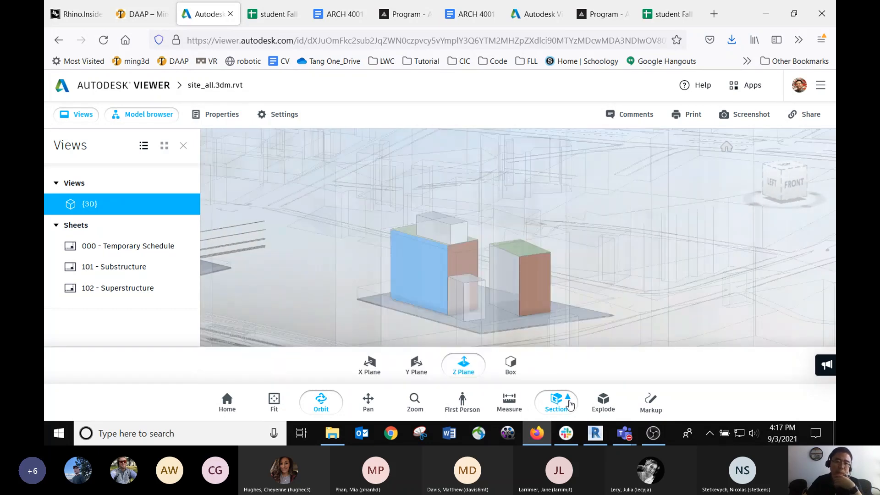
pyautogui.click(515, 370)
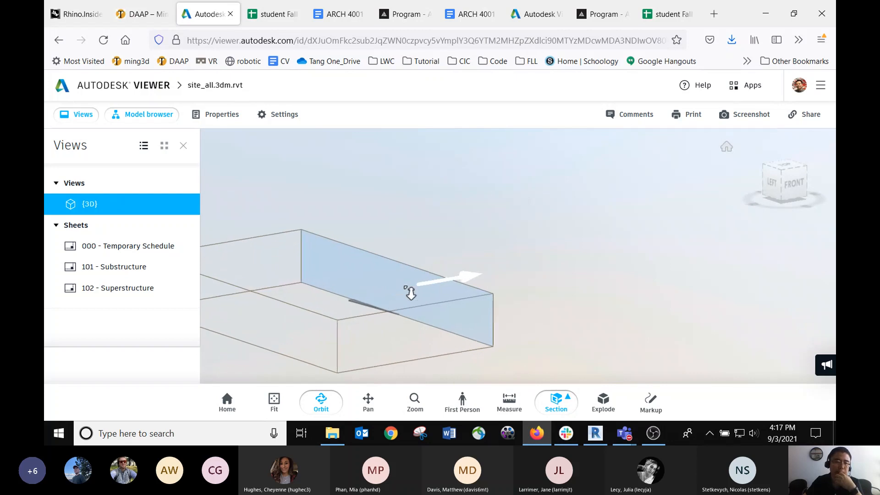
pyautogui.moveTo(410, 292); pyautogui.dragTo(465, 281)
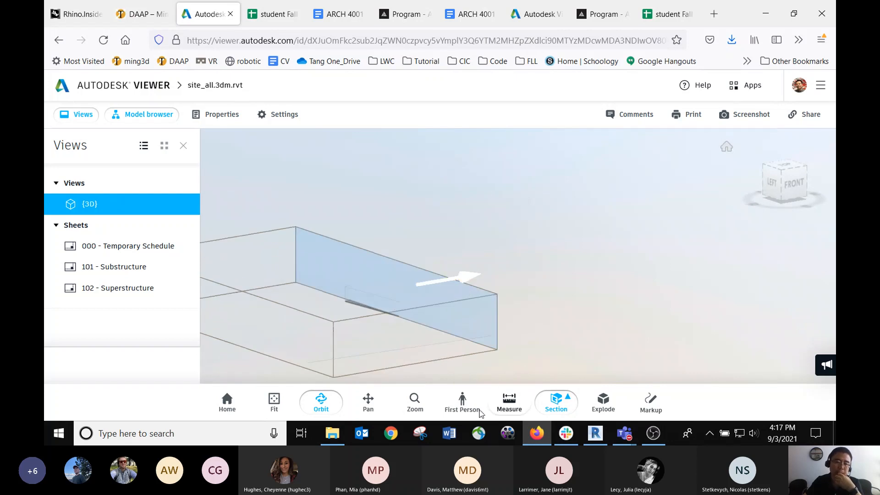
pyautogui.click(559, 401)
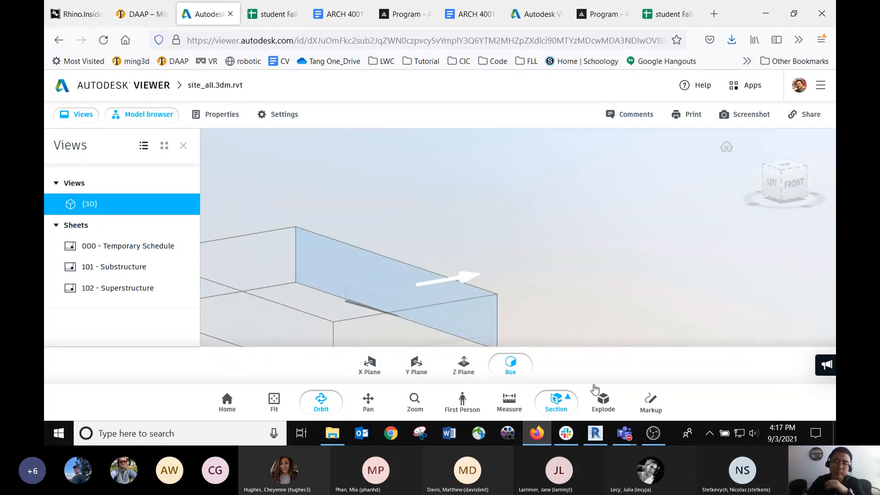
pyautogui.click(509, 368)
pyautogui.scroll(2, 425, 256)
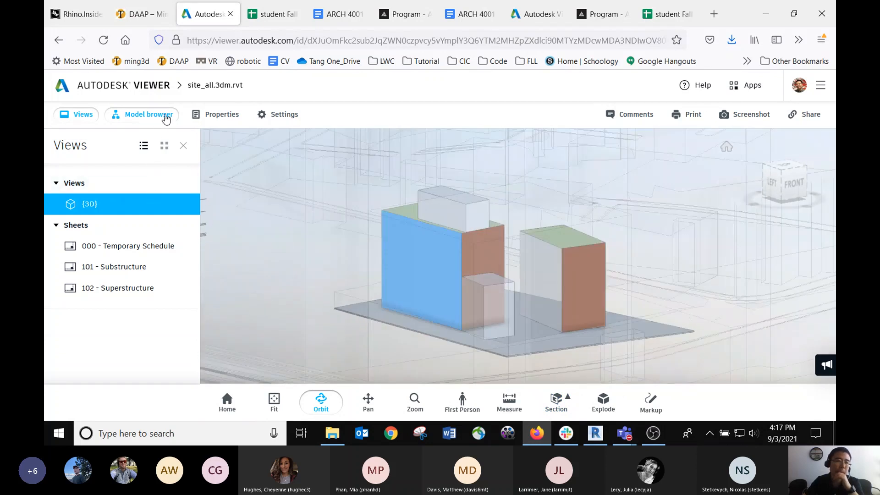
# Step: Show the {3D} view's properties and expand the Mass category in the model browser to inspect its individual masses
pyautogui.click(219, 115)
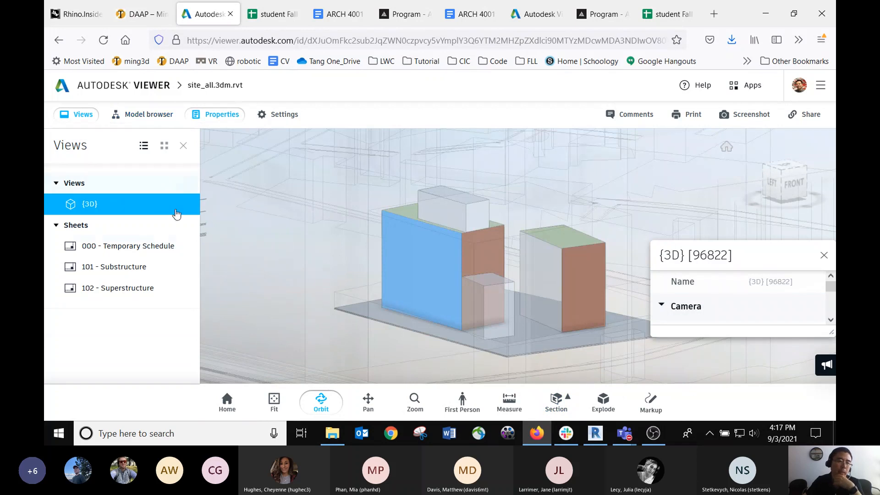
pyautogui.click(143, 115)
pyautogui.moveTo(385, 207); pyautogui.dragTo(384, 294)
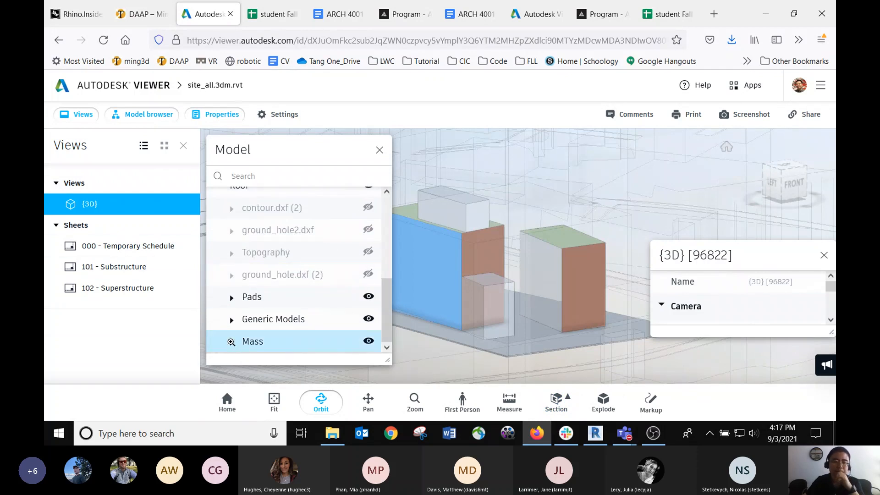
pyautogui.click(232, 343)
pyautogui.scroll(-3, 276, 340)
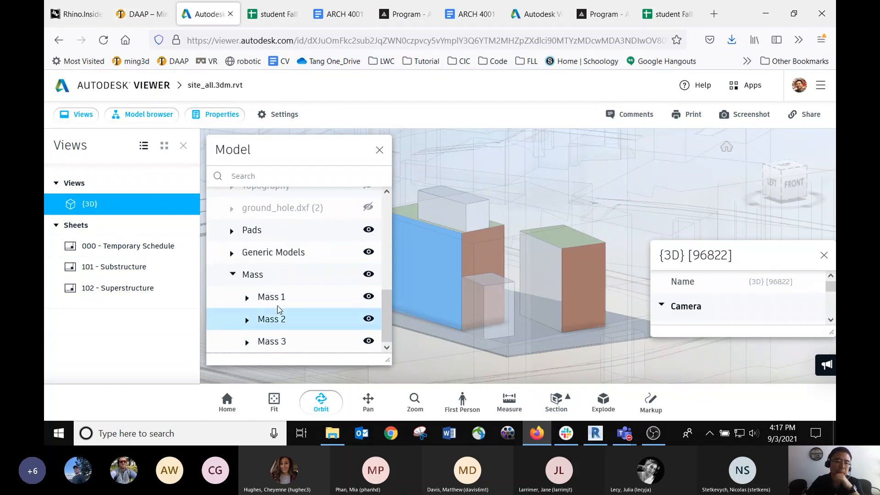
# Step: Hide Mass 1, Mass 2 and Mass 3 one by one, show all three again, and close the model browser
pyautogui.click(369, 296)
pyautogui.click(368, 319)
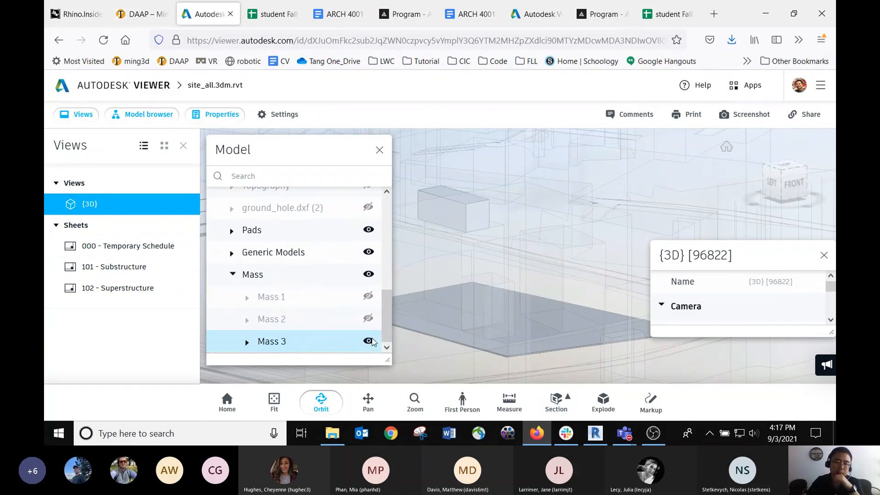
pyautogui.click(368, 341)
pyautogui.click(369, 340)
pyautogui.click(369, 318)
pyautogui.click(368, 297)
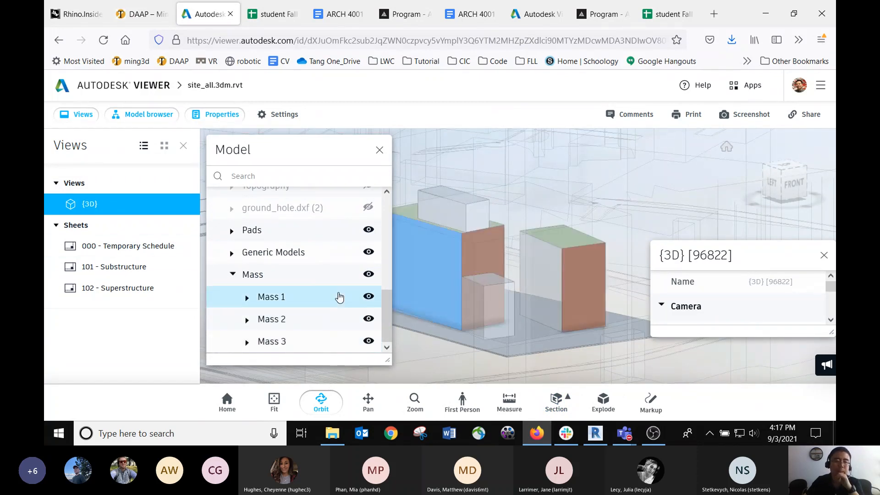
pyautogui.scroll(3, 389, 321)
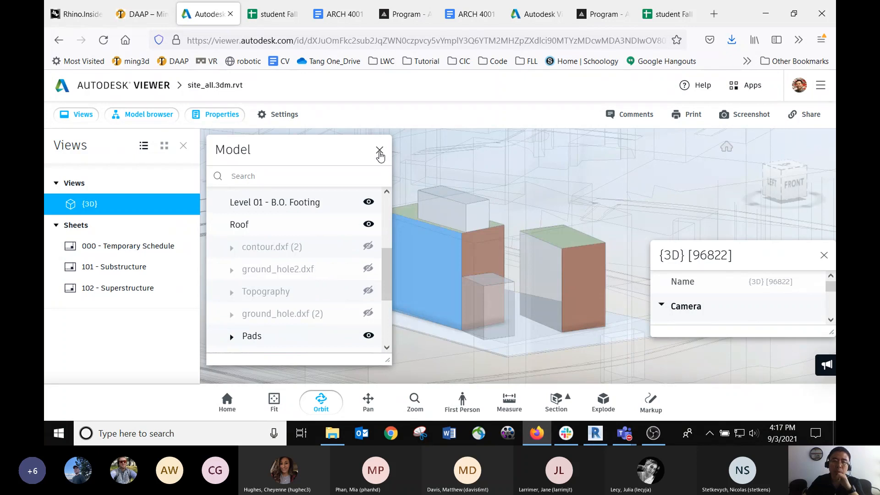
pyautogui.click(380, 150)
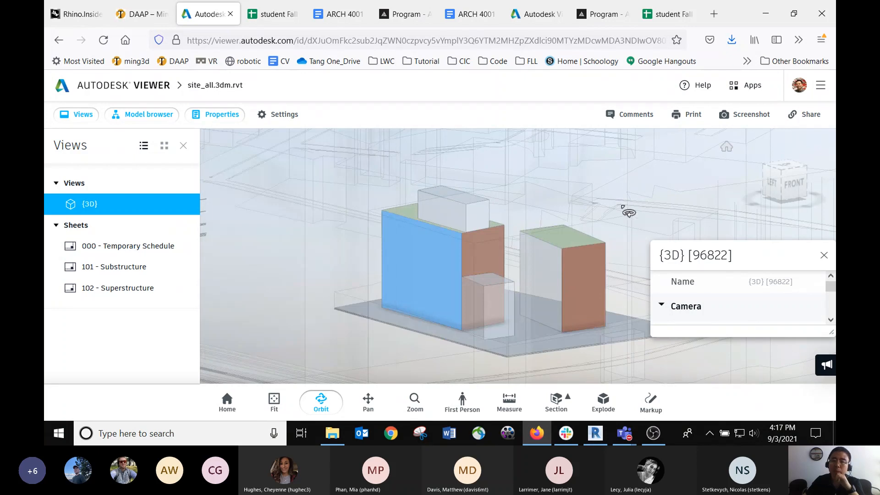
# Step: Open the sharing settings for the design and select its share link
pyautogui.click(808, 118)
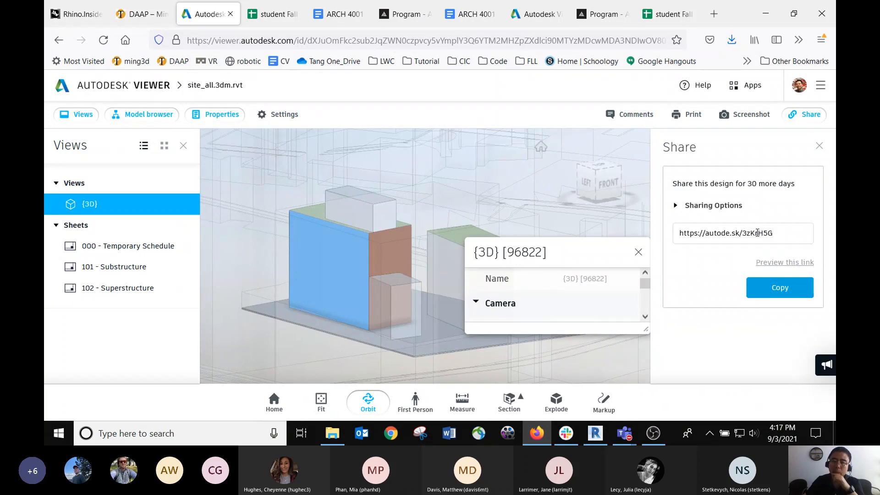
pyautogui.click(723, 231)
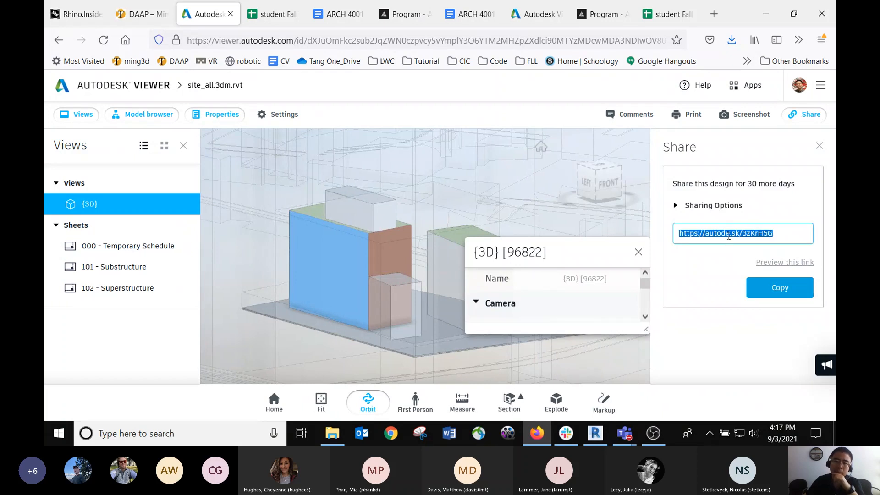